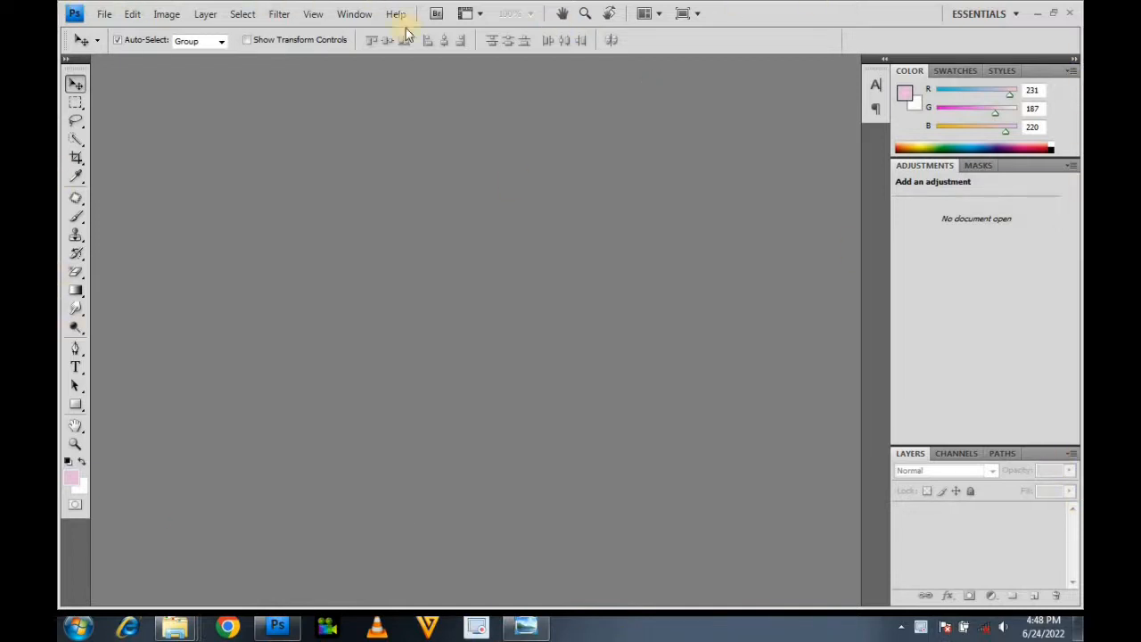
Step: Create a new 1280 × 720 pixel RGB document named THUMBNAIL at 300 pixels/inch with a white background
left_click(105, 14)
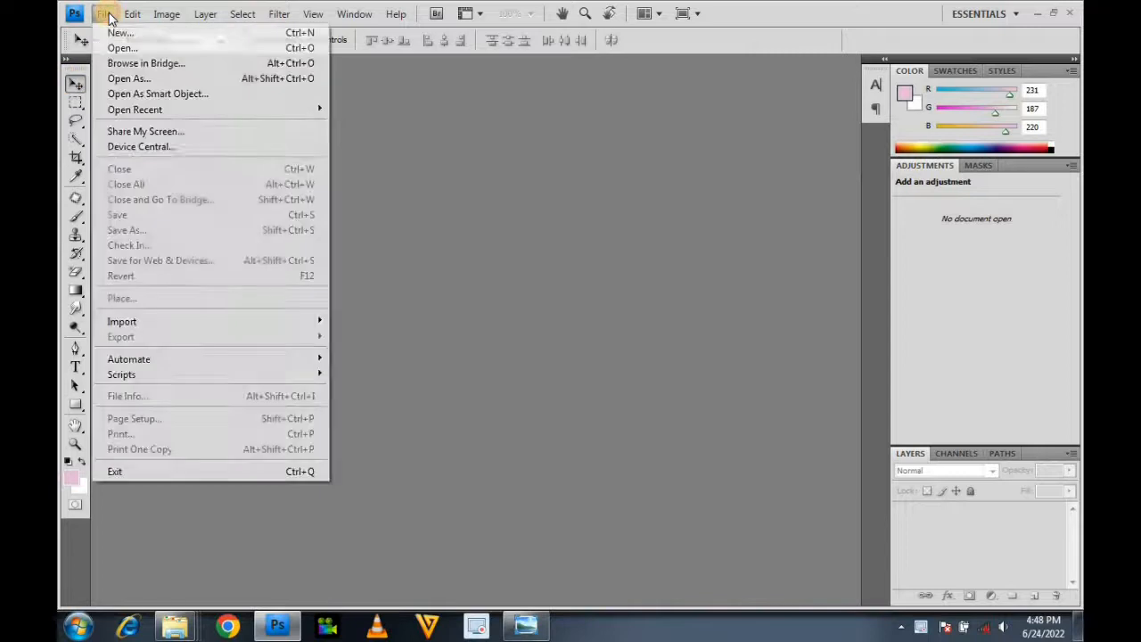
left_click(114, 36)
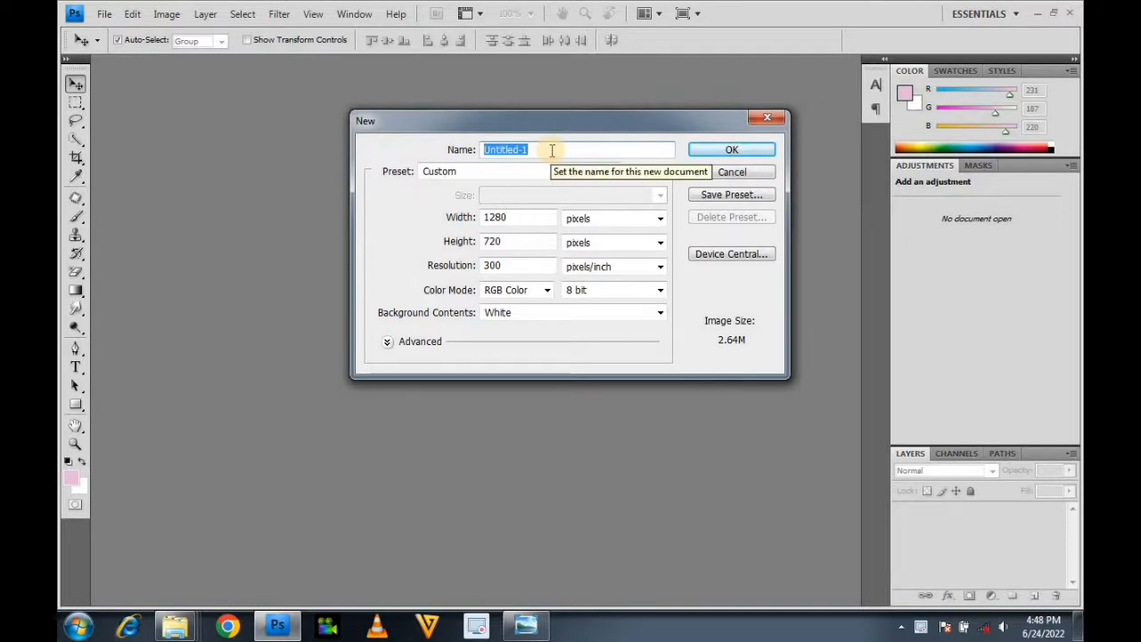
type("THUMBNAIL")
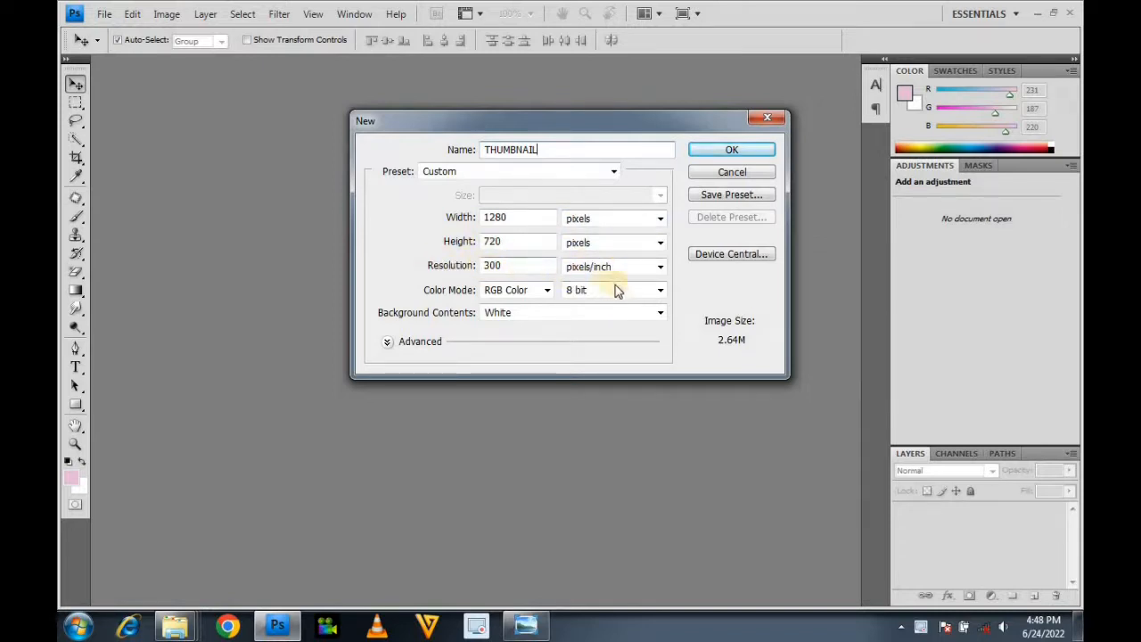
left_click(727, 151)
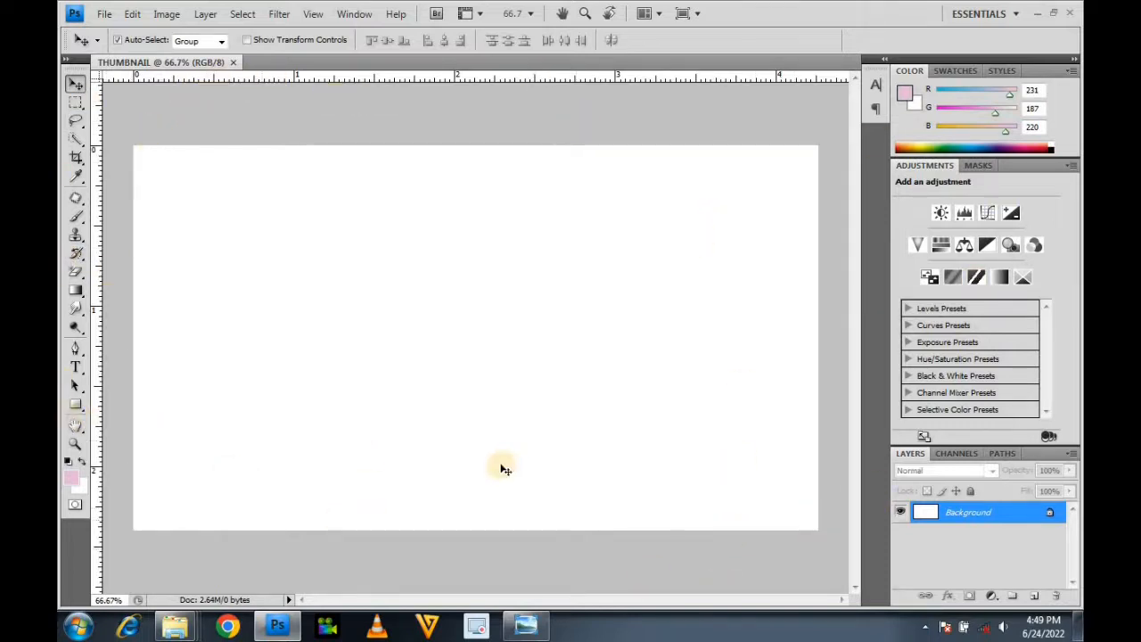
Step: Convert the locked Background into a regular layer named THUMBNAIL
double_click(983, 515)
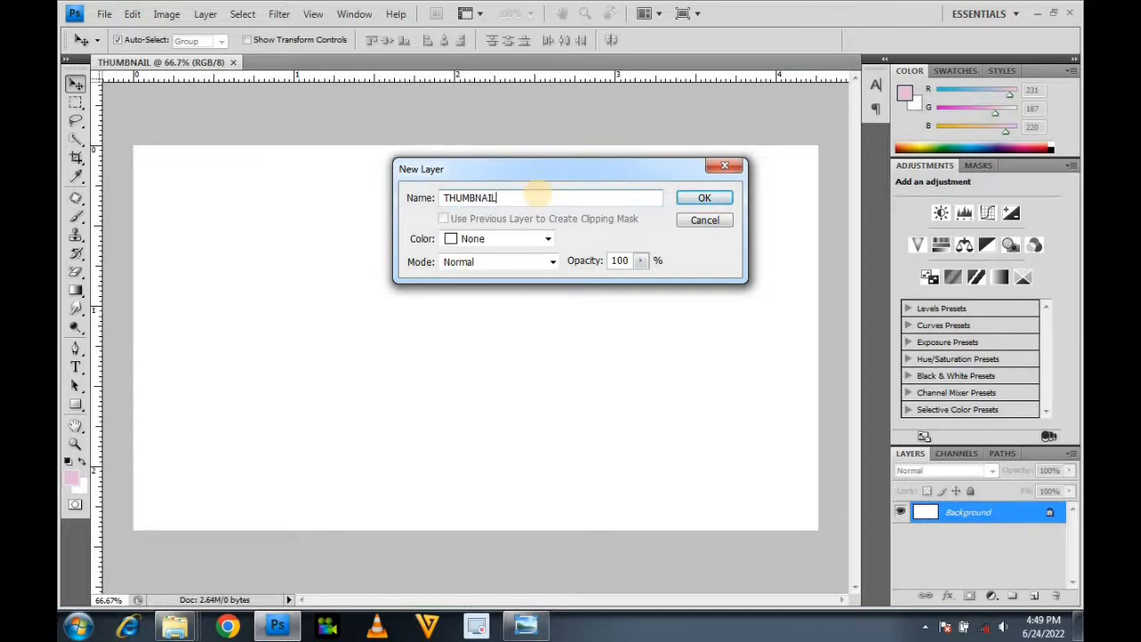
type("THUMBNAIL")
left_click(711, 198)
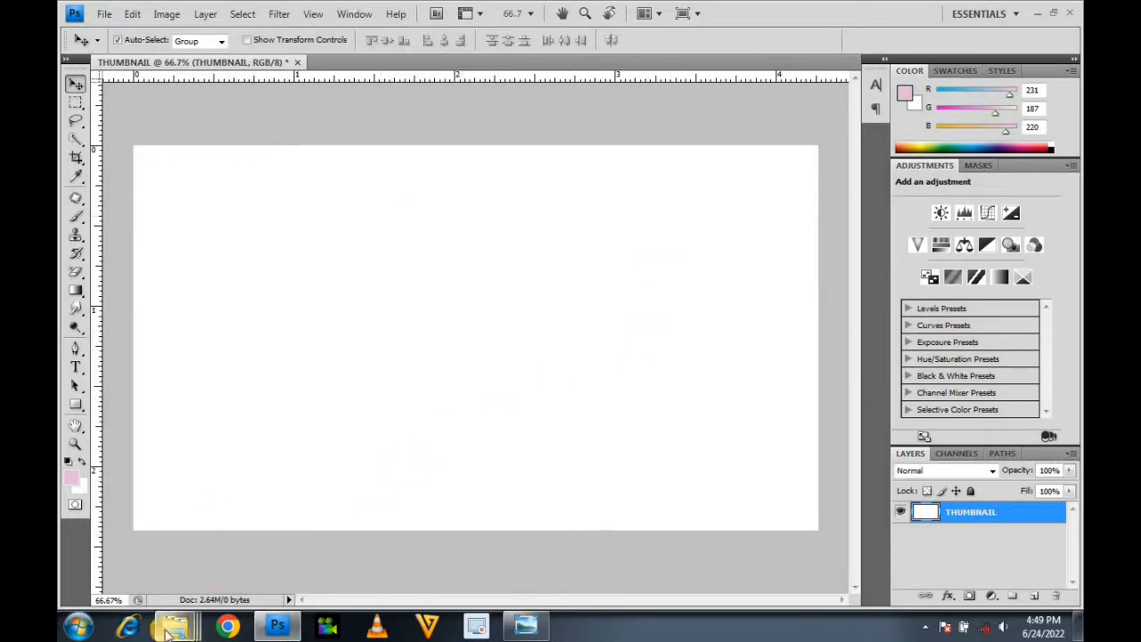
Step: Open the cut-out portrait DSC_1410.png from its picture folder and copy it into the THUMBNAIL document as a layer over the canvas
mouse_move(176, 627)
mouse_move(361, 553)
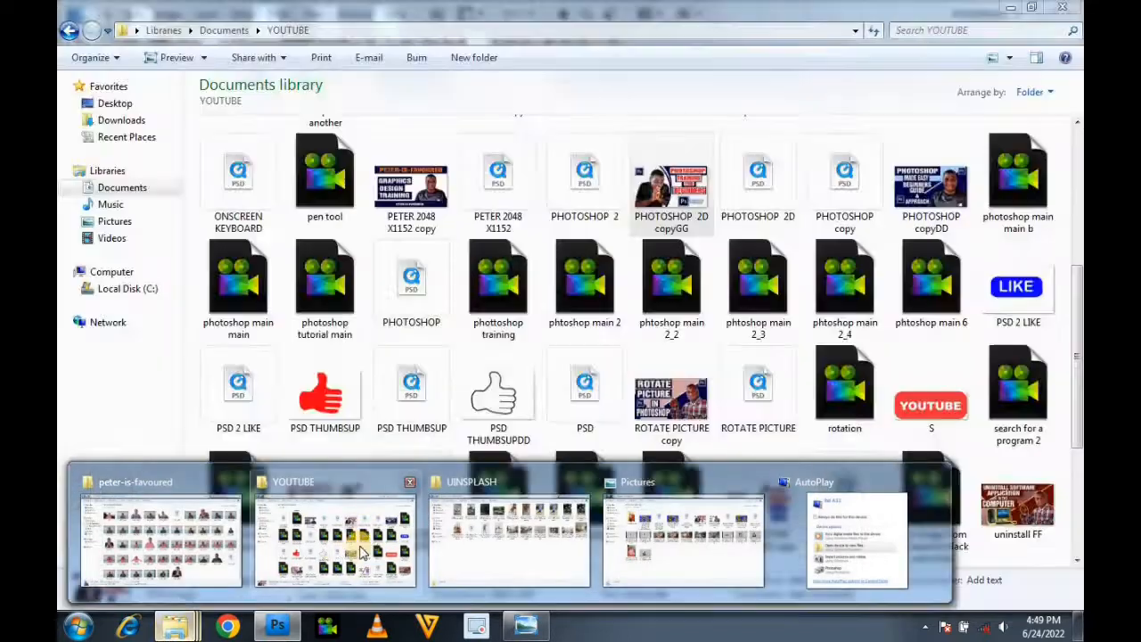
left_click(191, 540)
left_click_drag(843, 161, 501, 378)
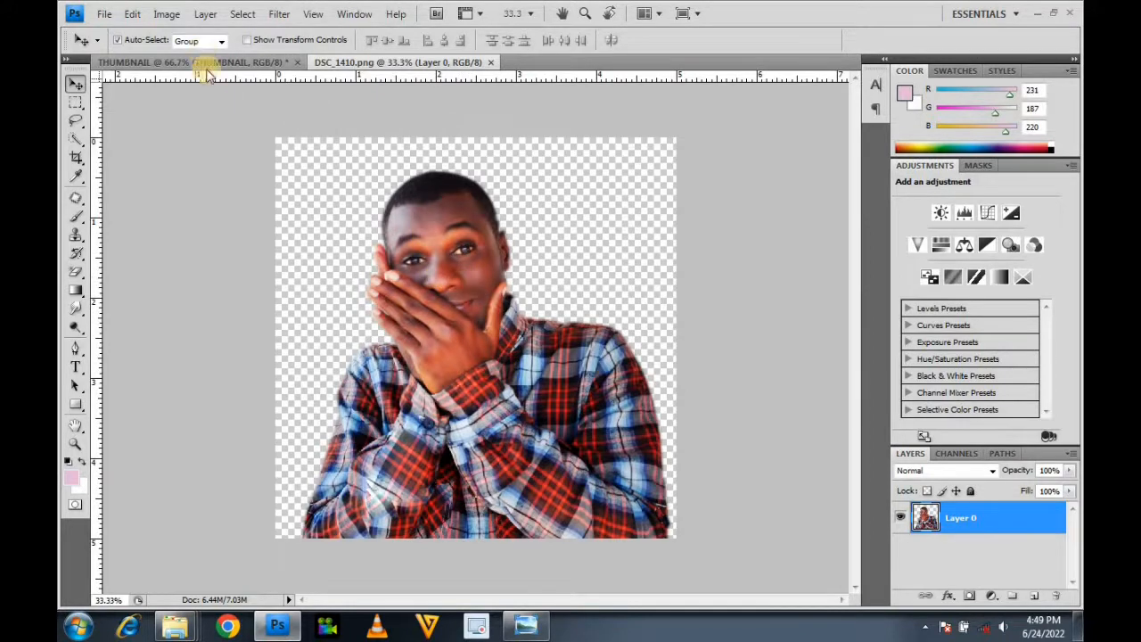
left_click_drag(501, 343, 223, 68)
left_click_drag(279, 125, 517, 377)
left_click_drag(523, 336, 580, 344)
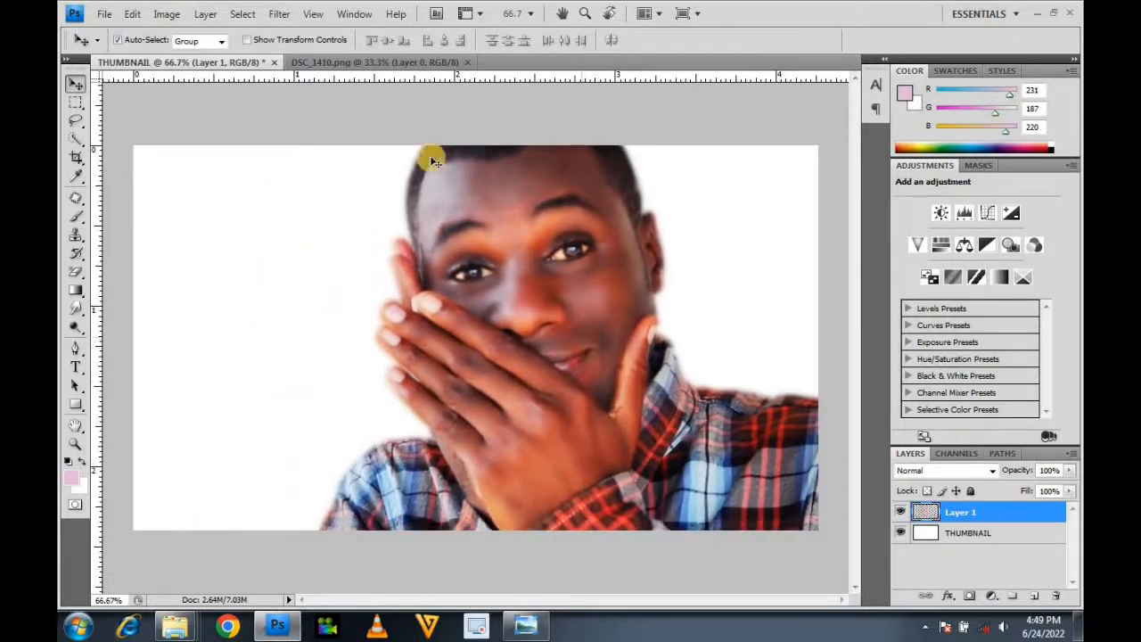
Step: Scale the portrait layer down proportionally to about 61% with Free Transform and move it to the right part of the canvas
left_click(131, 15)
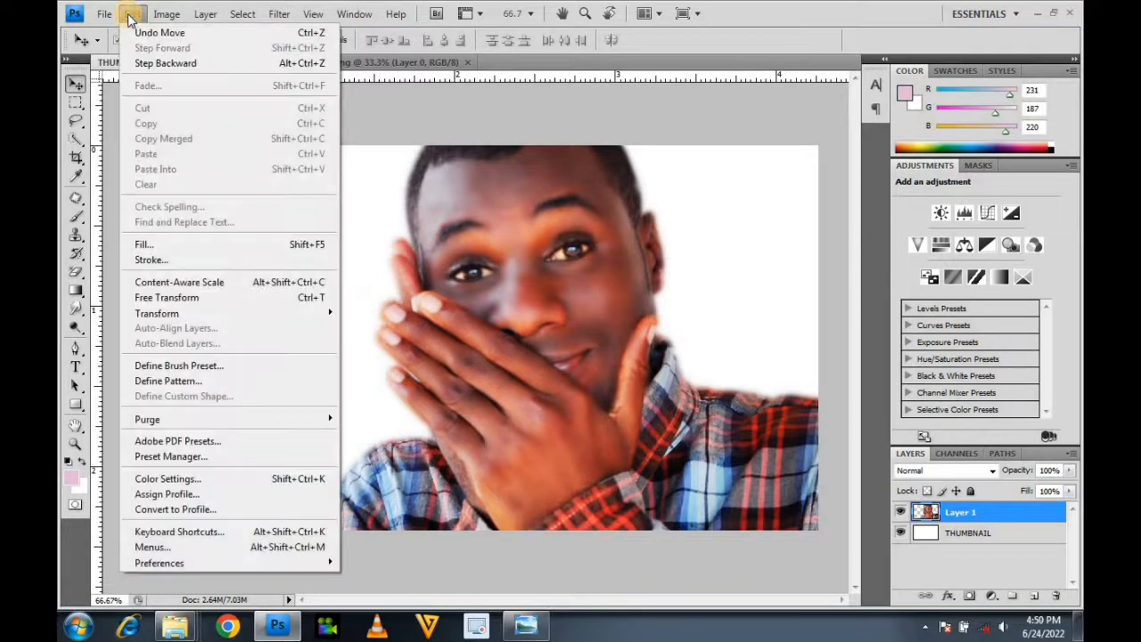
left_click(196, 297)
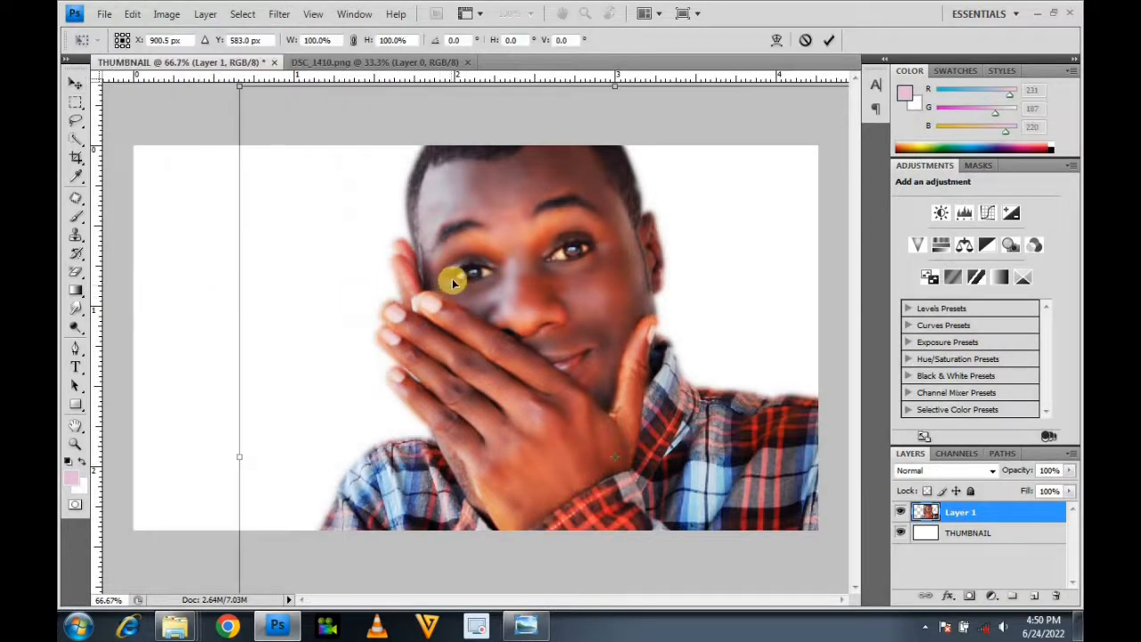
scroll(452, 271, "down", 4)
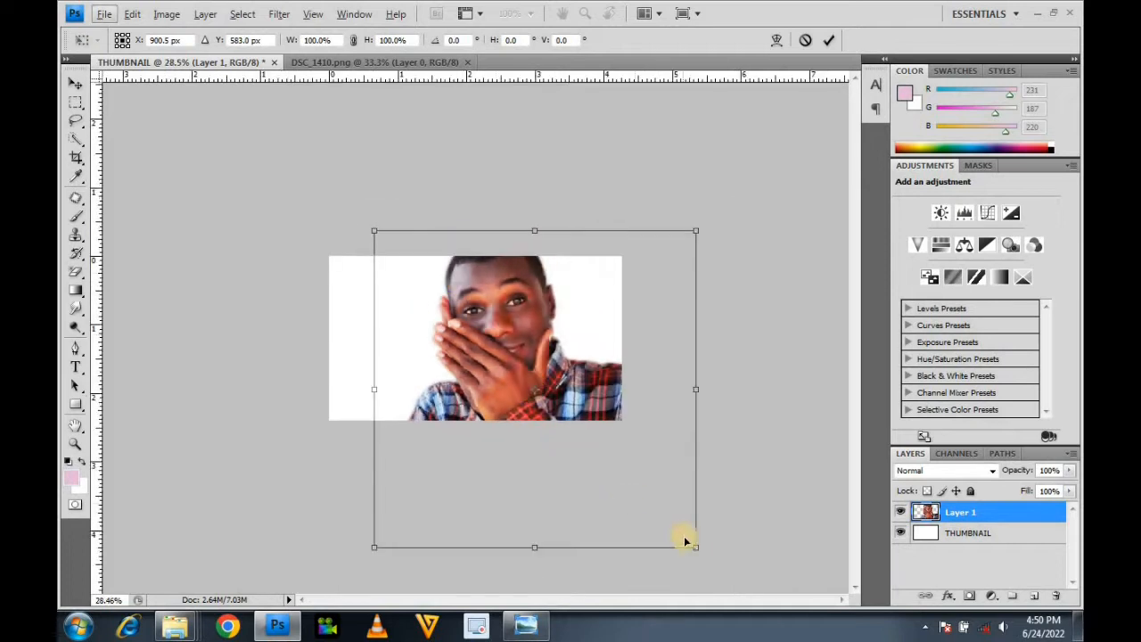
left_click_drag(695, 548, 583, 409)
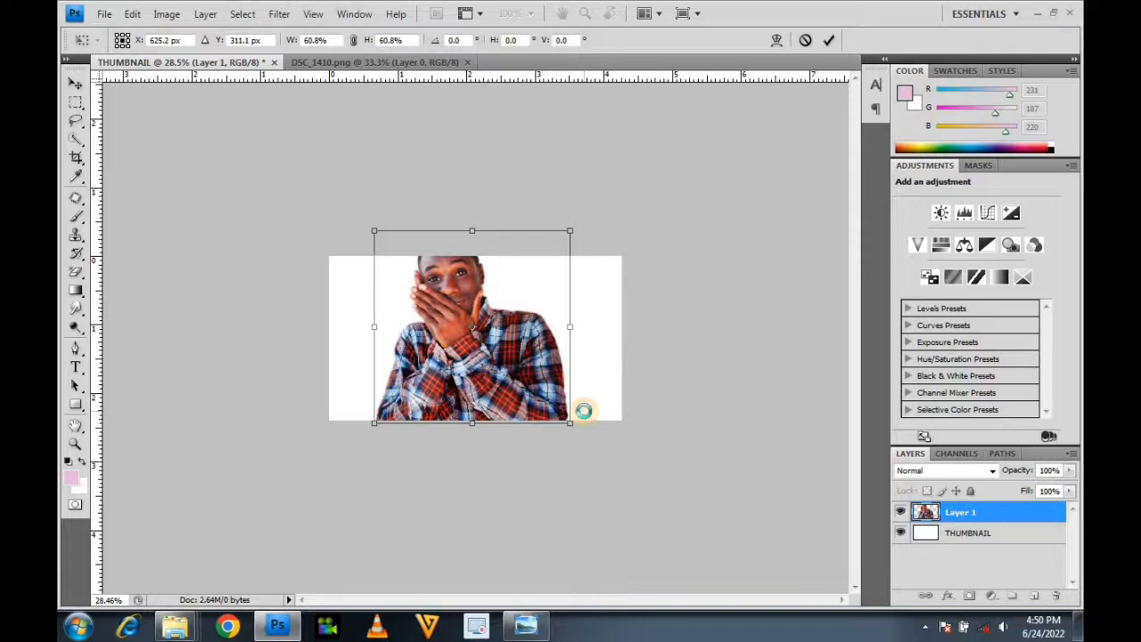
key("Return")
key("v")
left_click_drag(461, 380, 534, 381)
Step: Scale the portrait down again to about 82% and align it with the canvas's lower-right corner
key("ctrl+t")
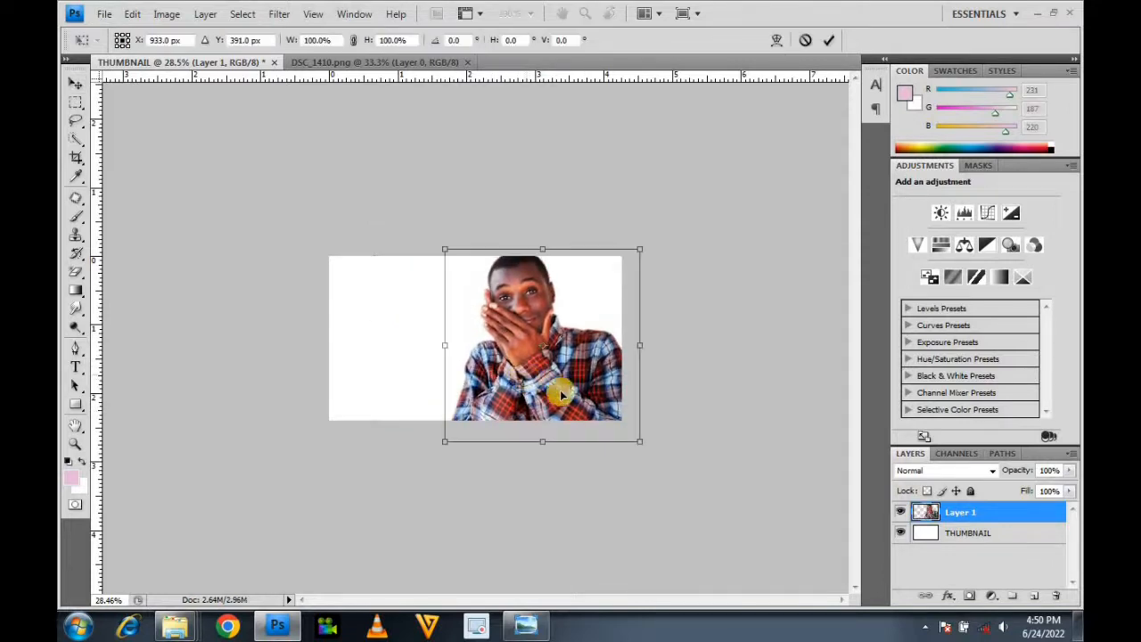
left_click_drag(641, 443, 603, 407)
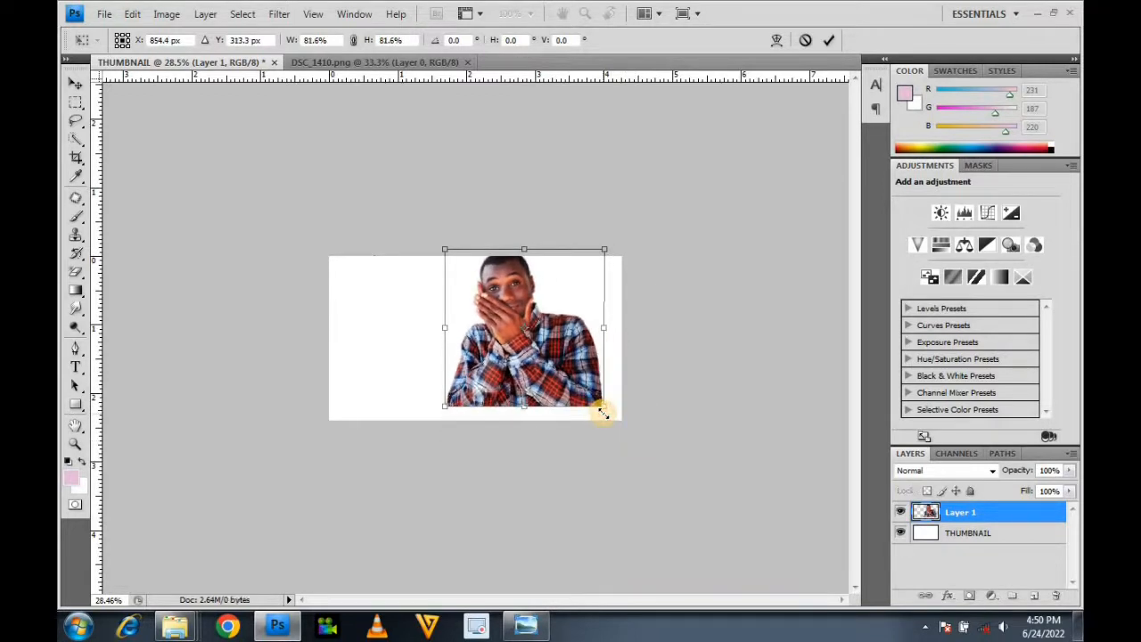
key("Return")
left_click_drag(535, 341, 547, 353)
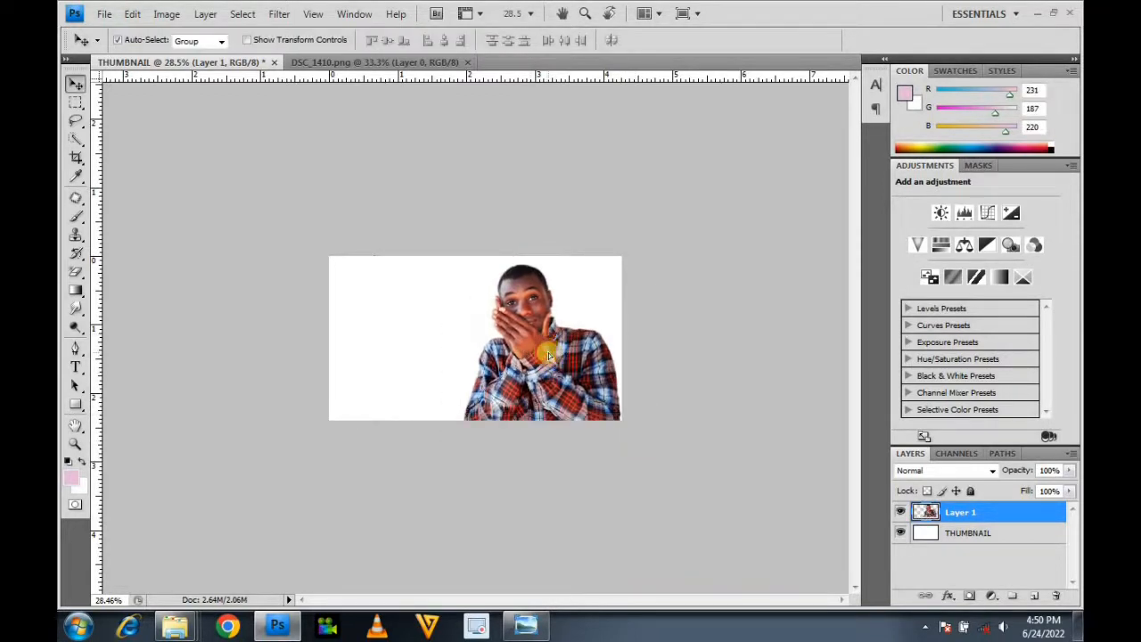
Step: Add the text HOW TO CREATE as a heading in the canvas's upper-left area, beside the portrait
key("ctrl+plus")
key("ctrl+plus")
key("ctrl+plus")
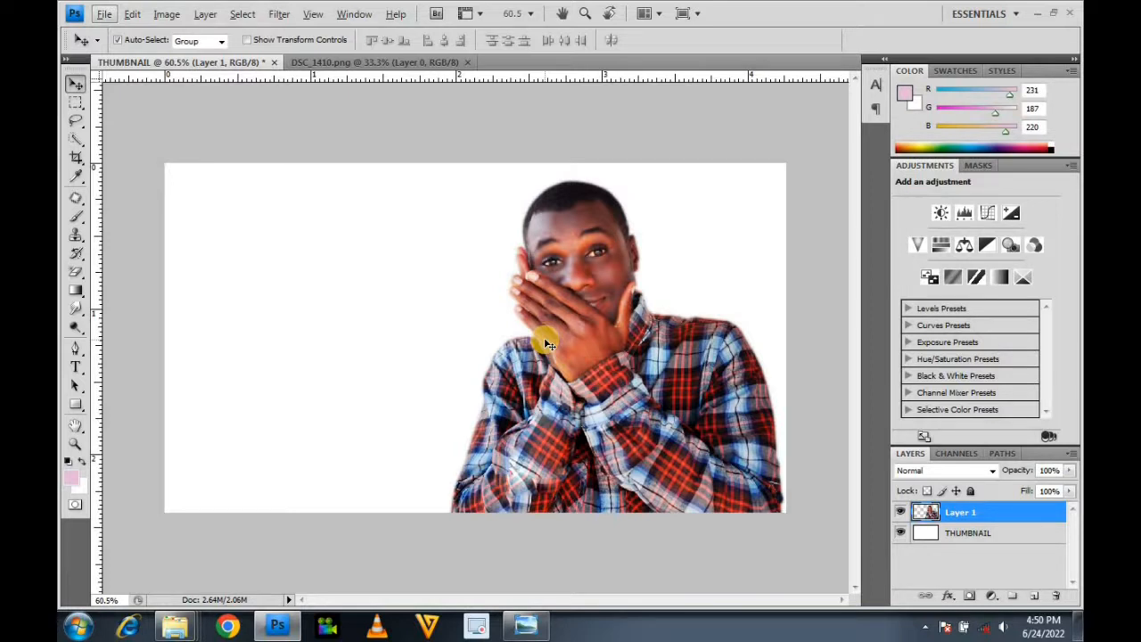
left_click(74, 368)
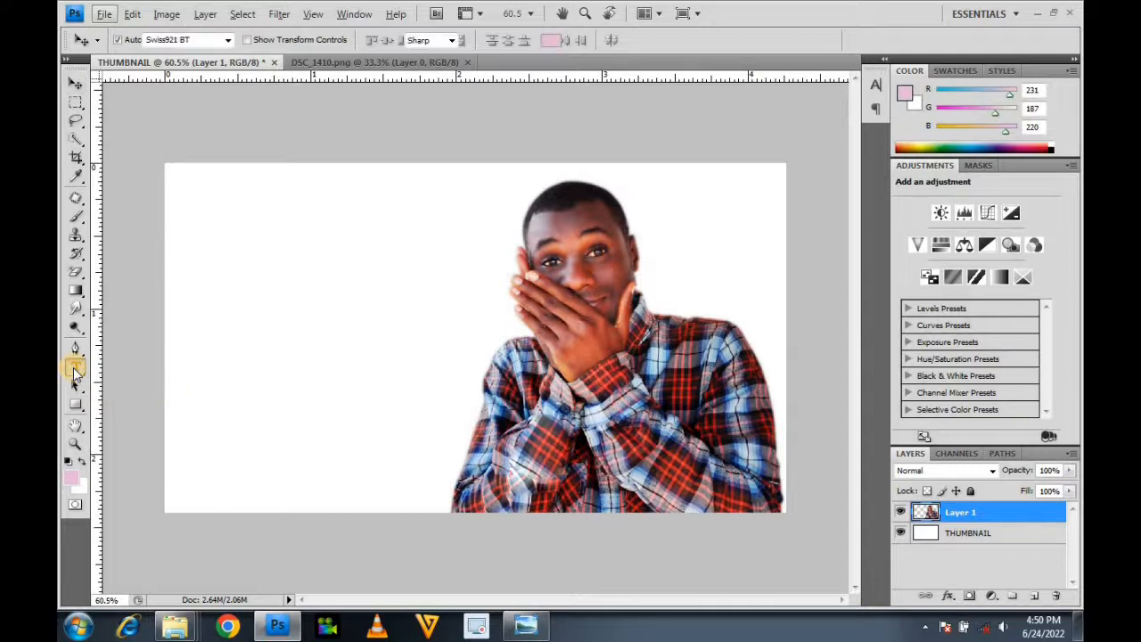
left_click(222, 224)
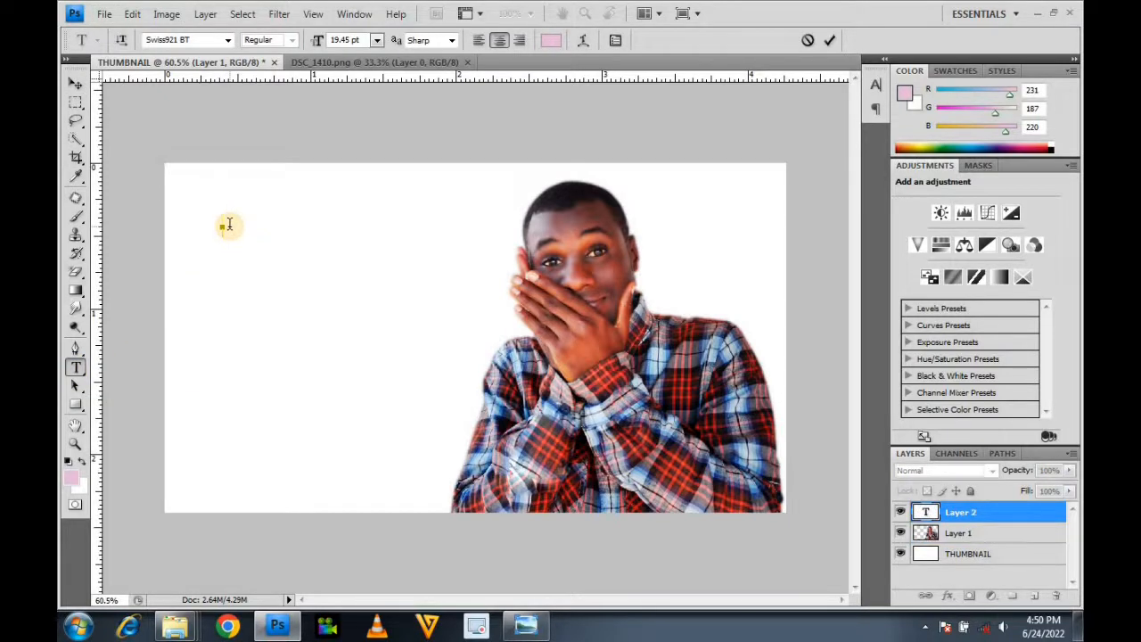
type("HO")
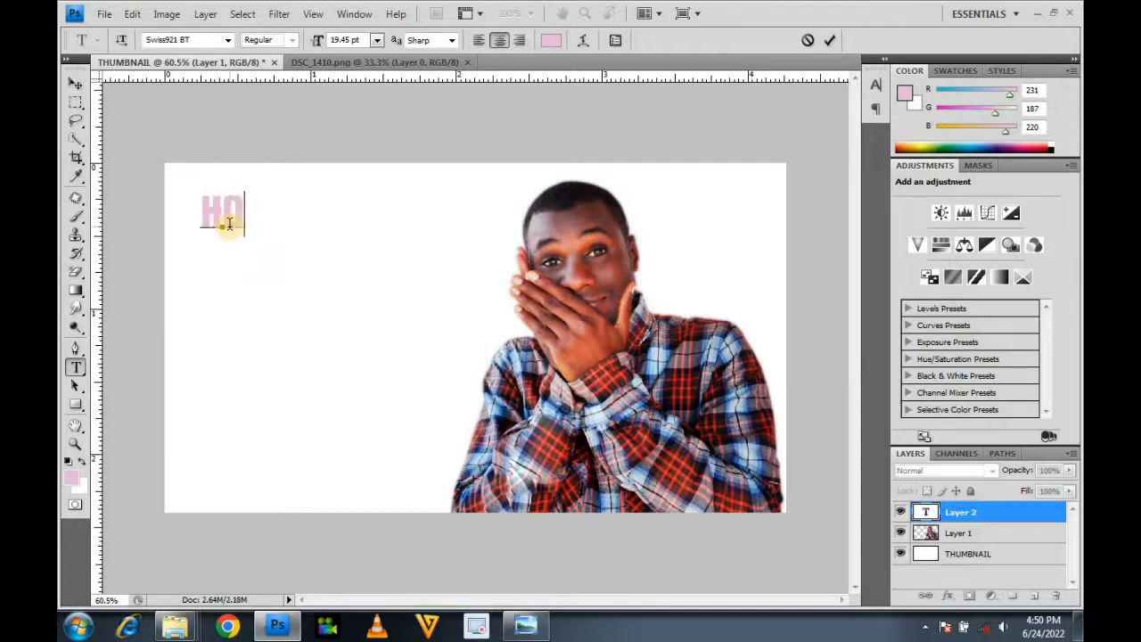
type("W ")
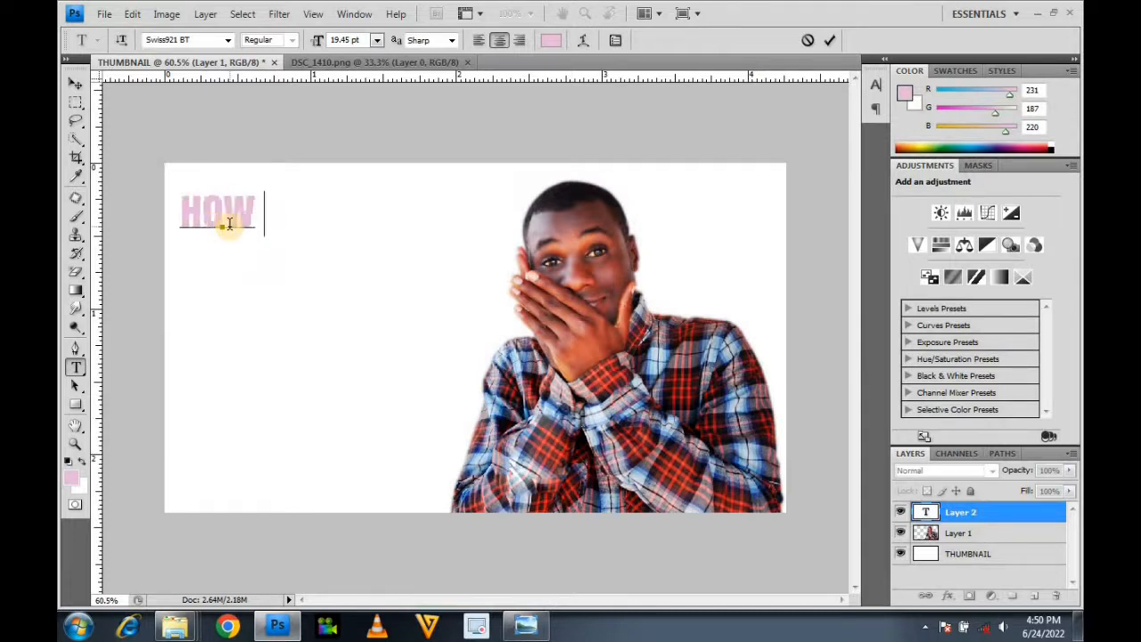
type("TO CREATE")
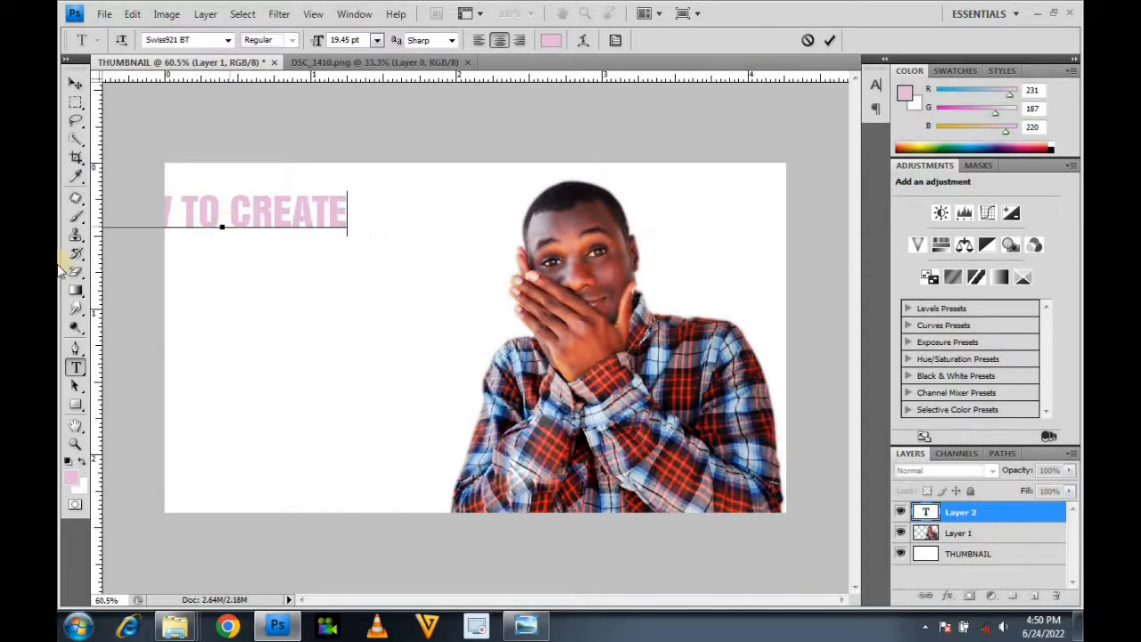
left_click(76, 83)
left_click_drag(267, 214, 374, 217)
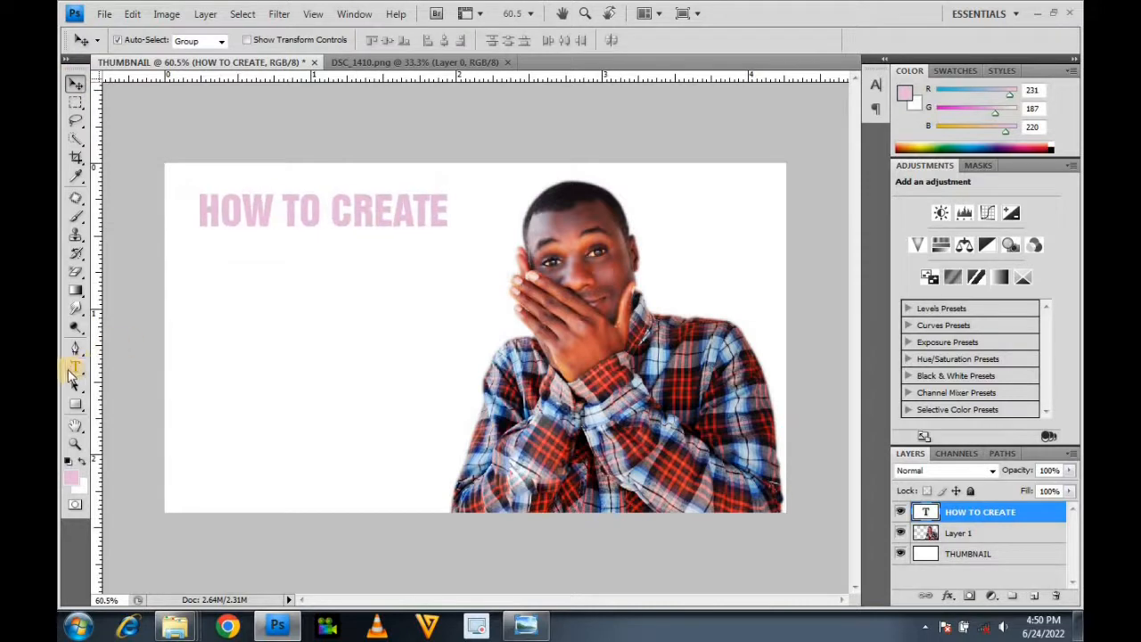
Step: Add a separate text layer reading A just below the HOW TO CREATE heading
left_click(75, 367)
left_click(264, 273)
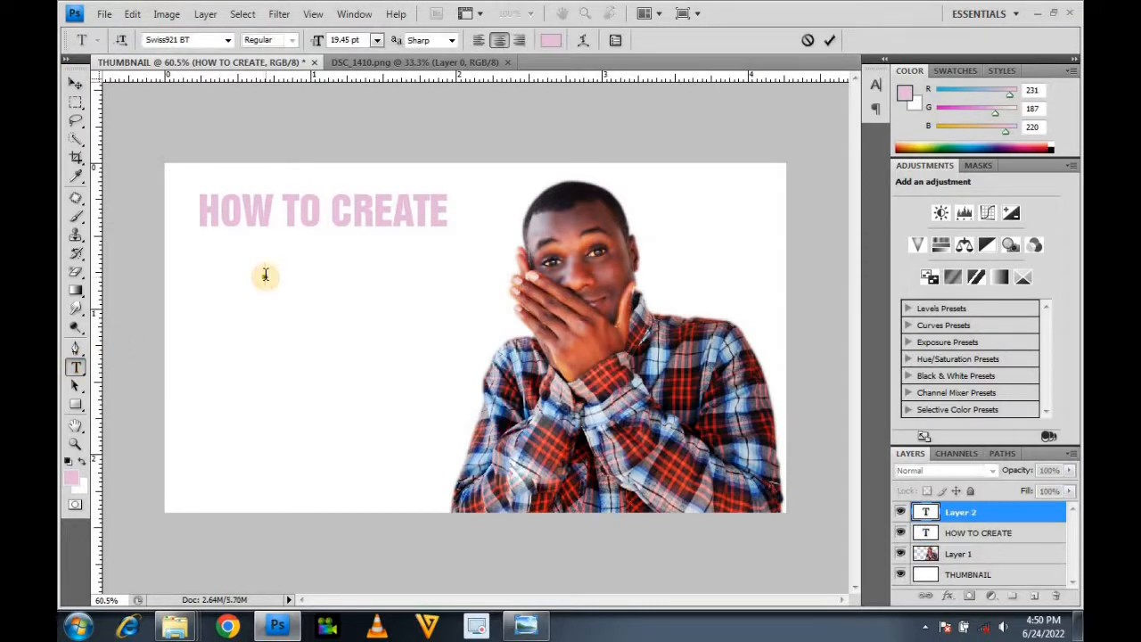
left_click(76, 83)
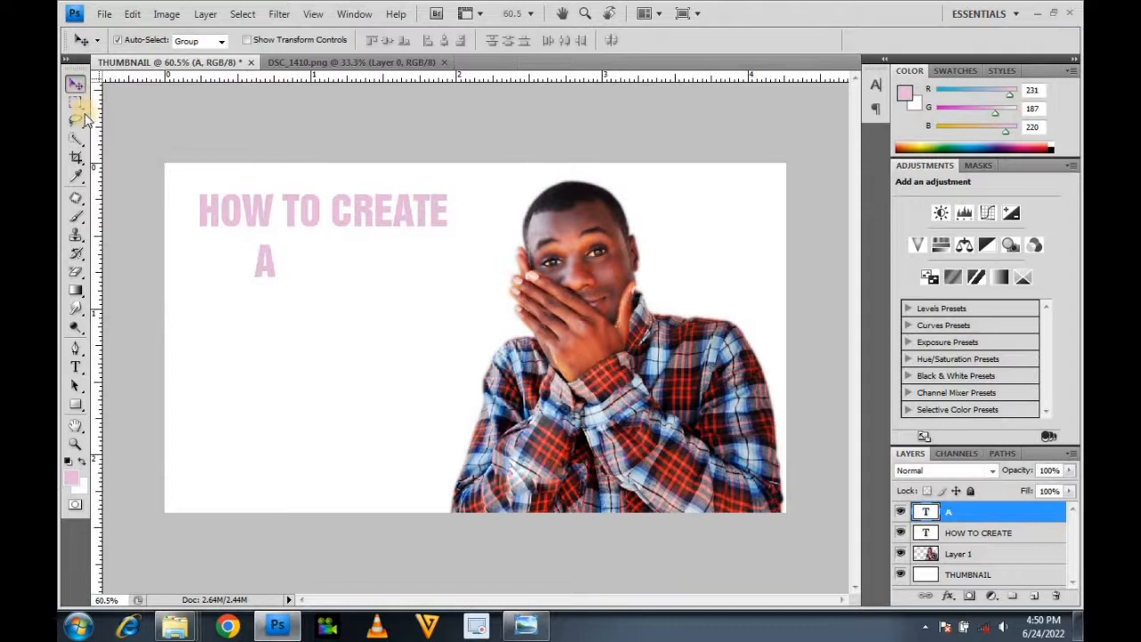
Step: Add a THUMBNAIL text layer below the A and roughly centre both lines under the heading
left_click(76, 367)
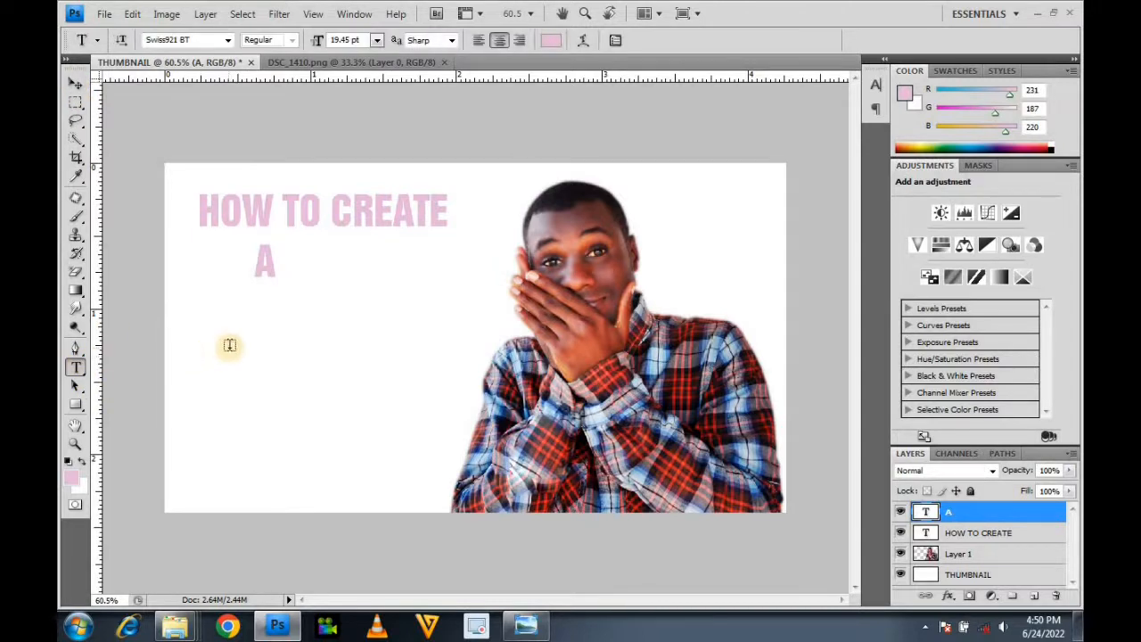
left_click(229, 345)
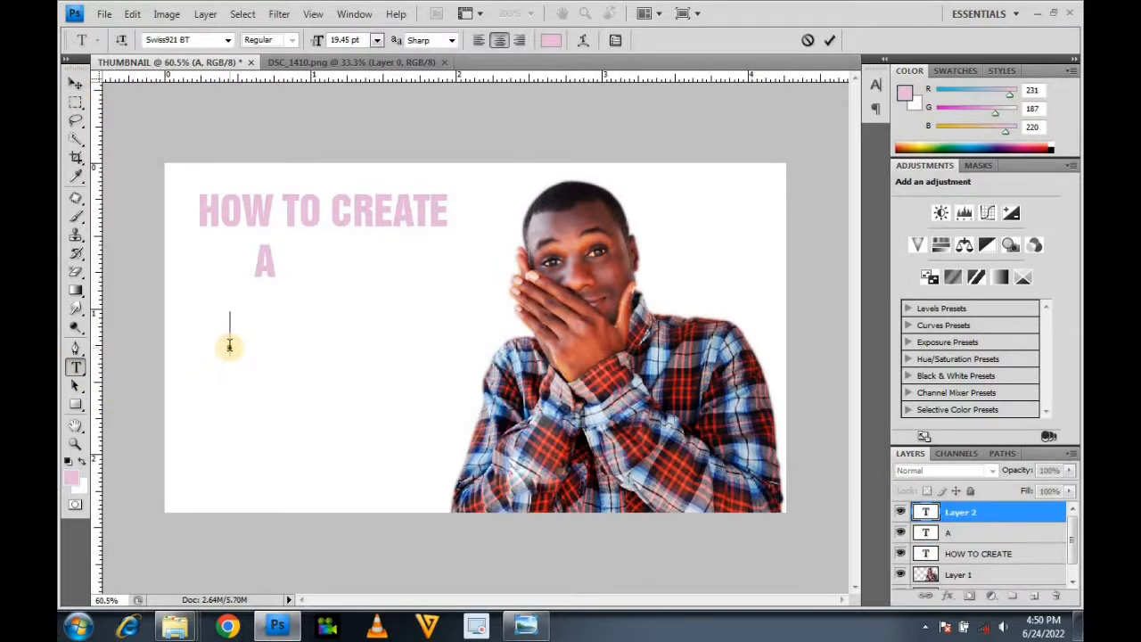
type("THUMBNAIL")
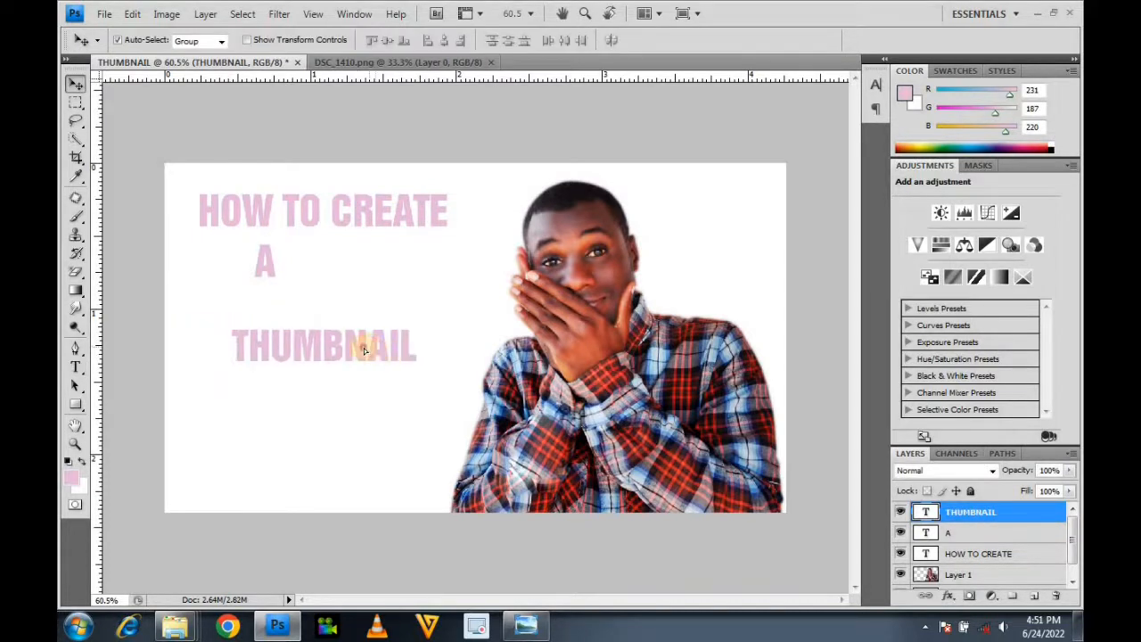
left_click_drag(364, 348, 351, 343)
left_click_drag(272, 265, 317, 272)
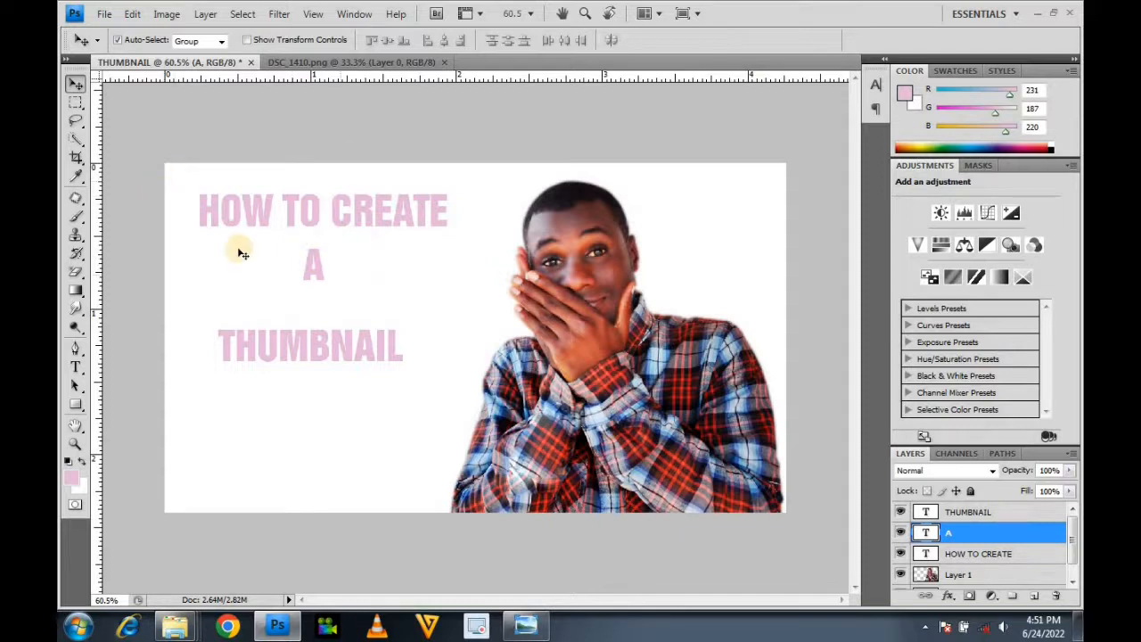
Step: Change the colour of the A text to near-black #070005
double_click(925, 533)
left_click(552, 41)
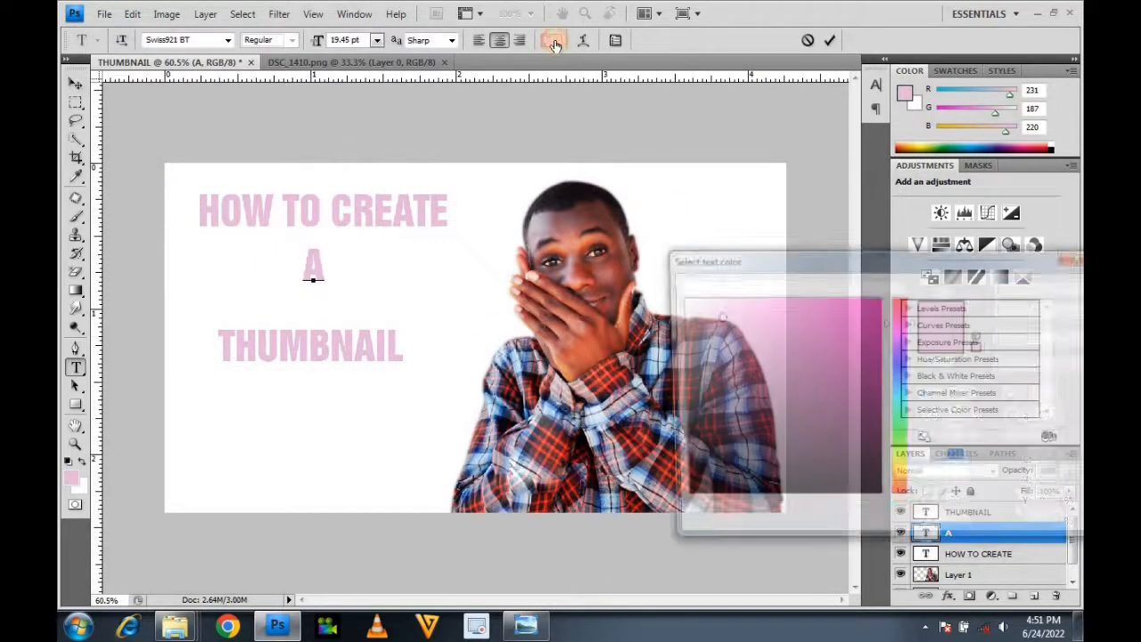
left_click(878, 496)
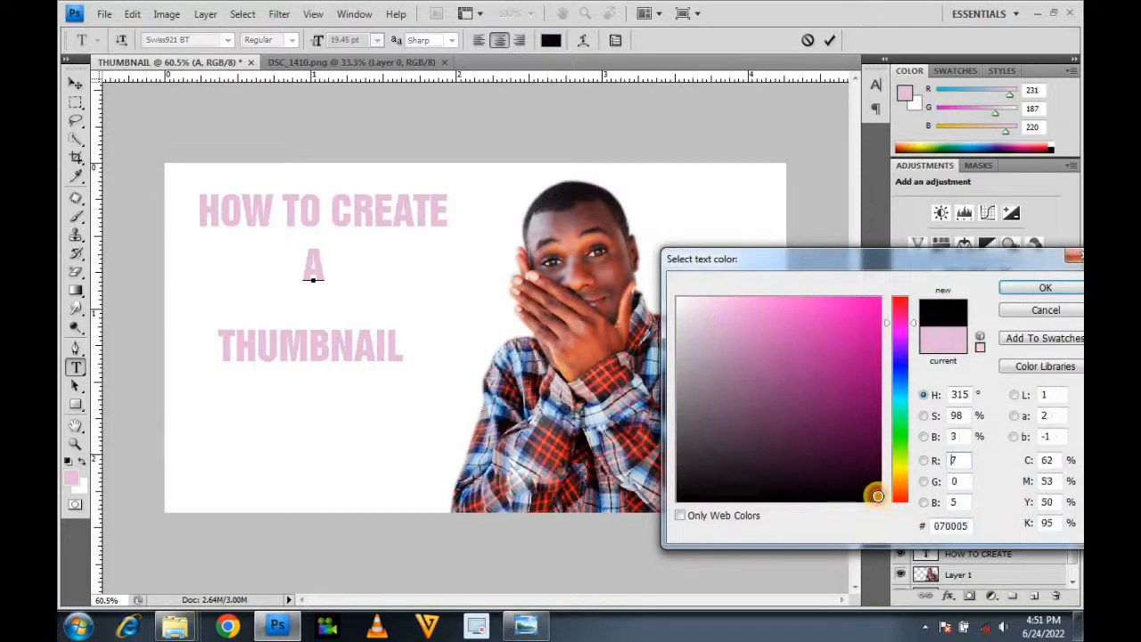
left_click(1043, 288)
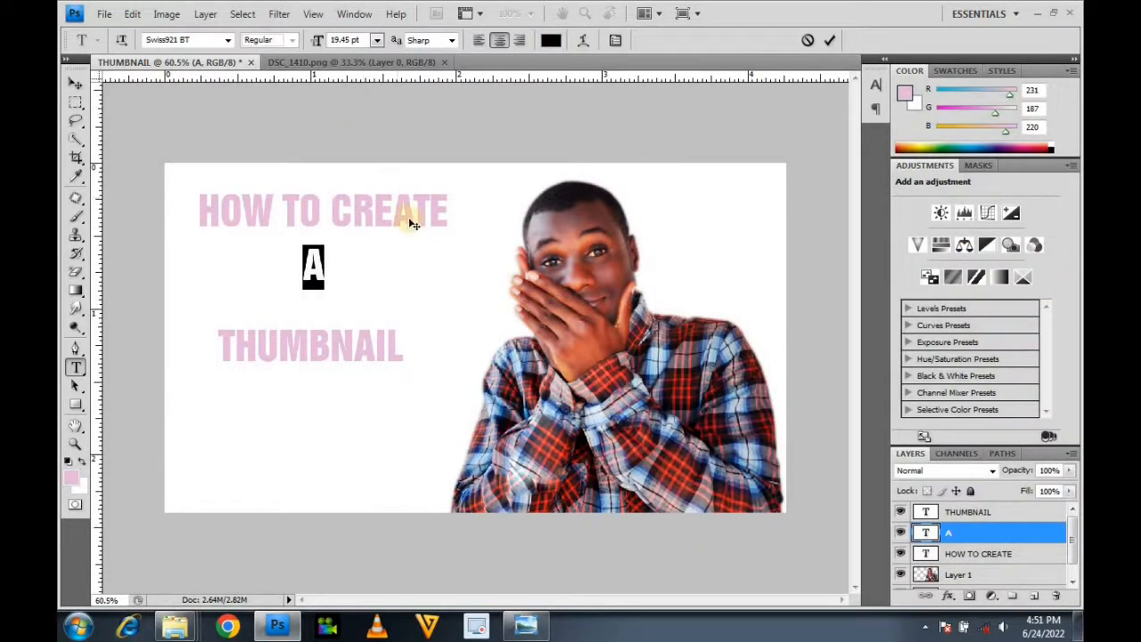
left_click(931, 512)
key("v")
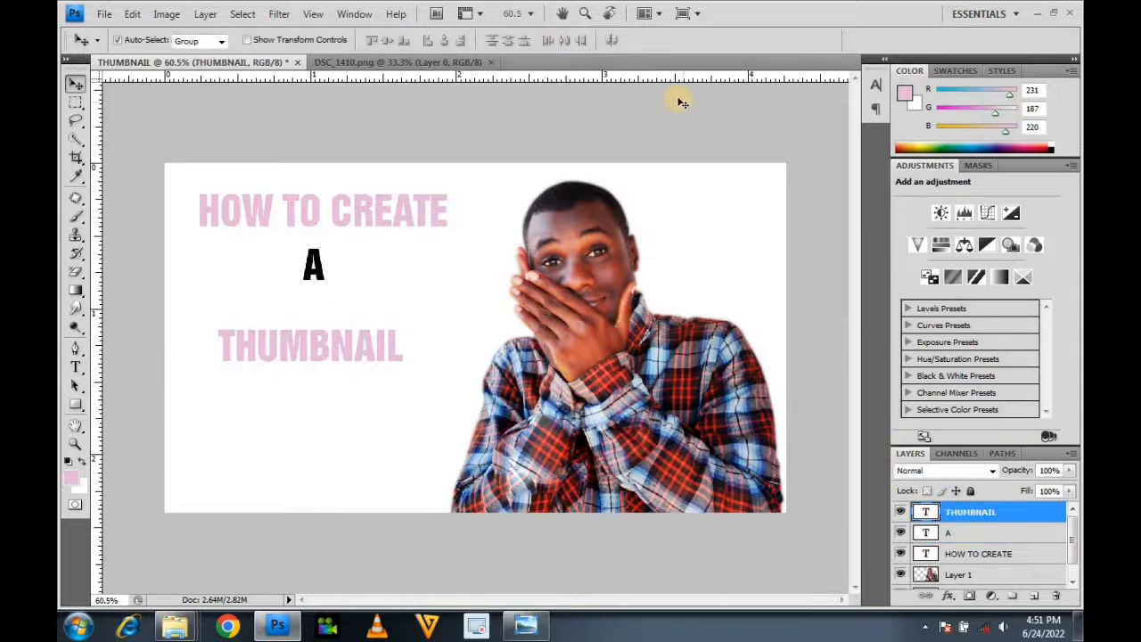
Step: Change the colour of the THUMBNAIL text to near-black
double_click(925, 513)
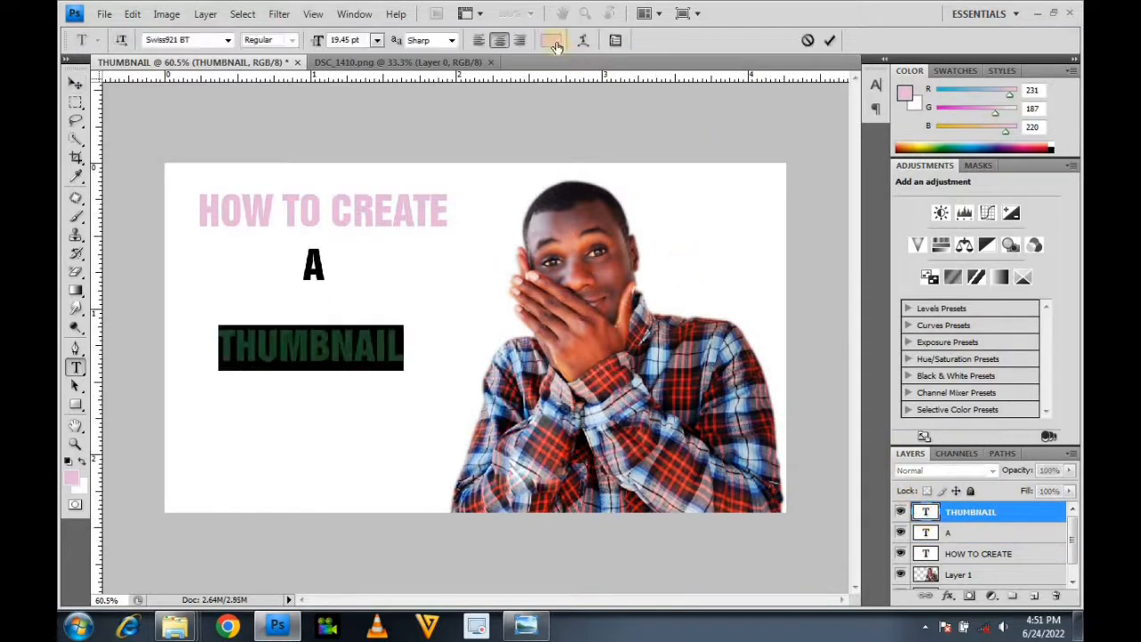
left_click(555, 43)
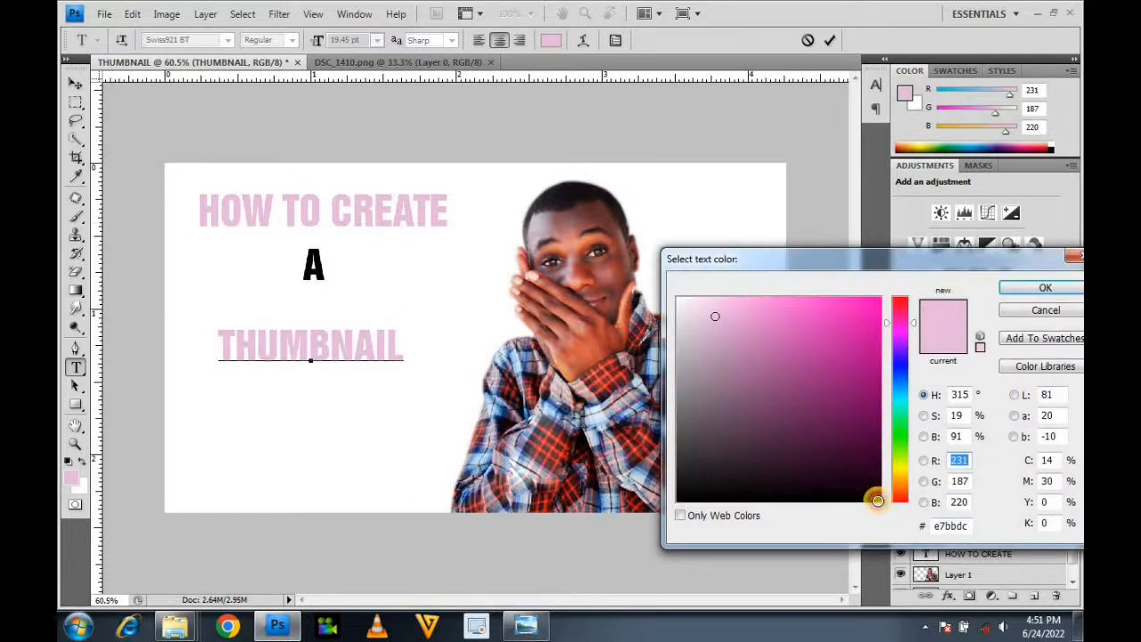
left_click(877, 501)
left_click(1041, 288)
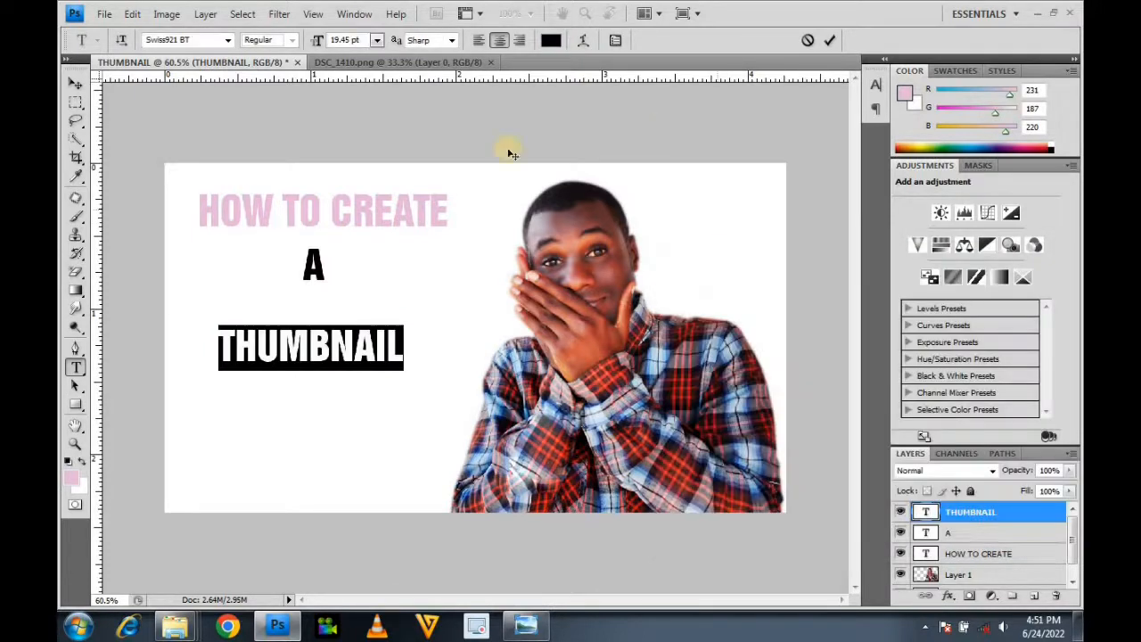
left_click(76, 83)
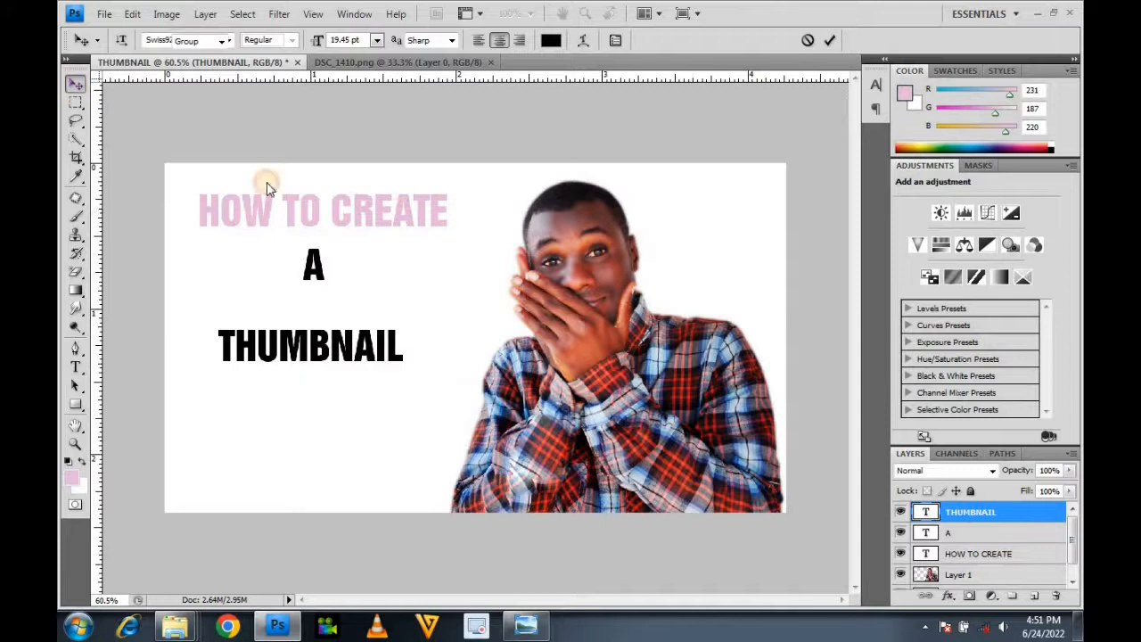
Step: Change the colour of the HOW TO CREATE heading to near-black #080006
left_click(356, 215)
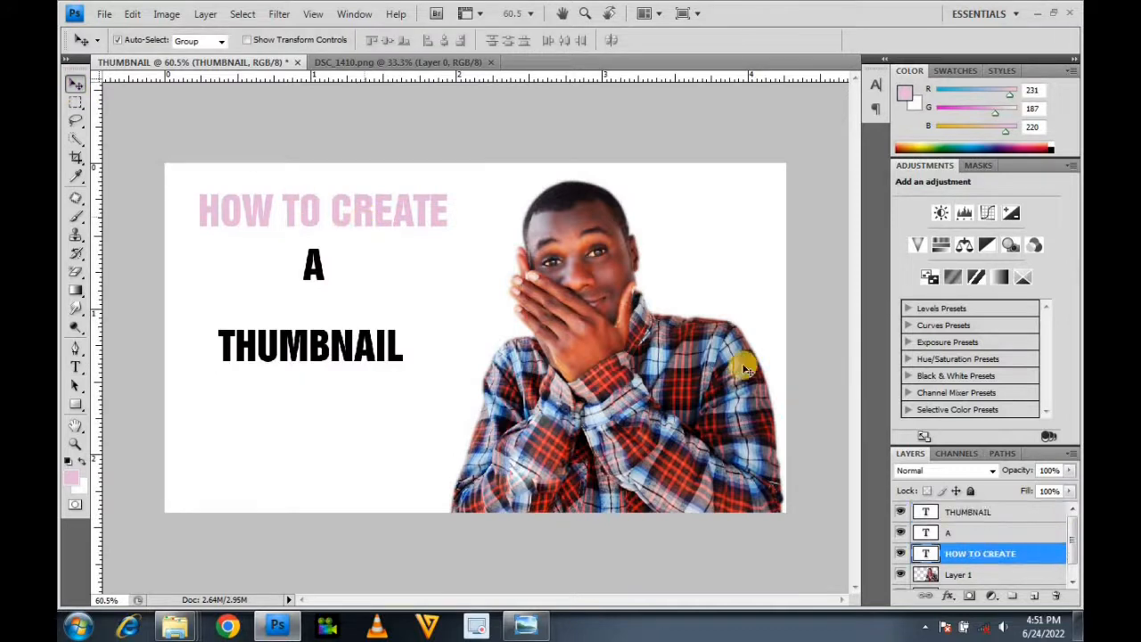
double_click(925, 554)
left_click(550, 41)
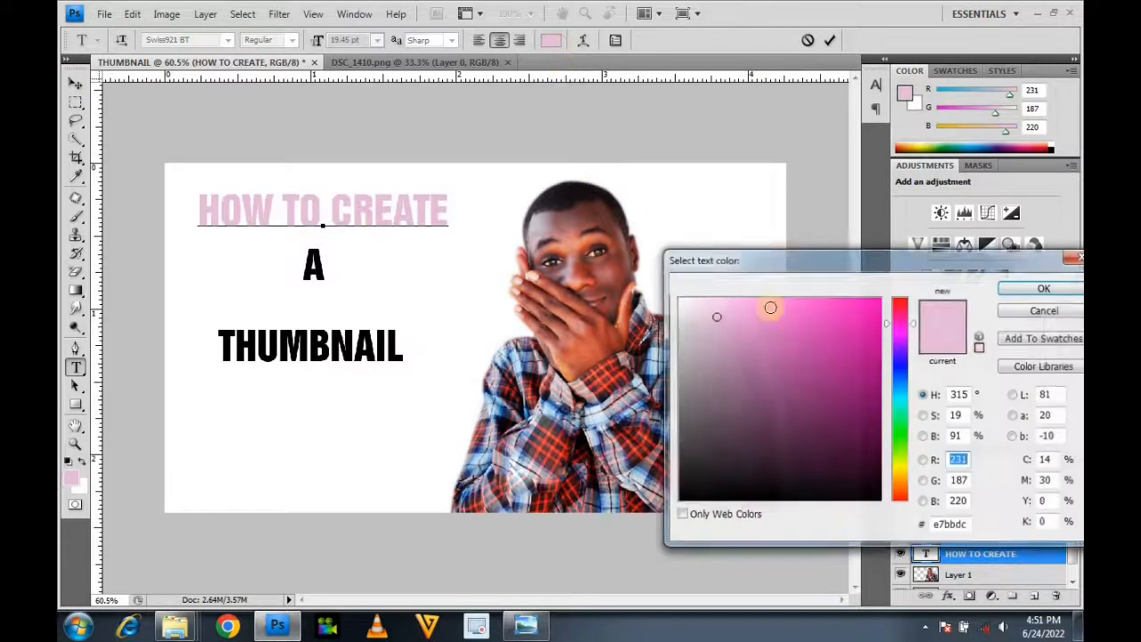
left_click(877, 500)
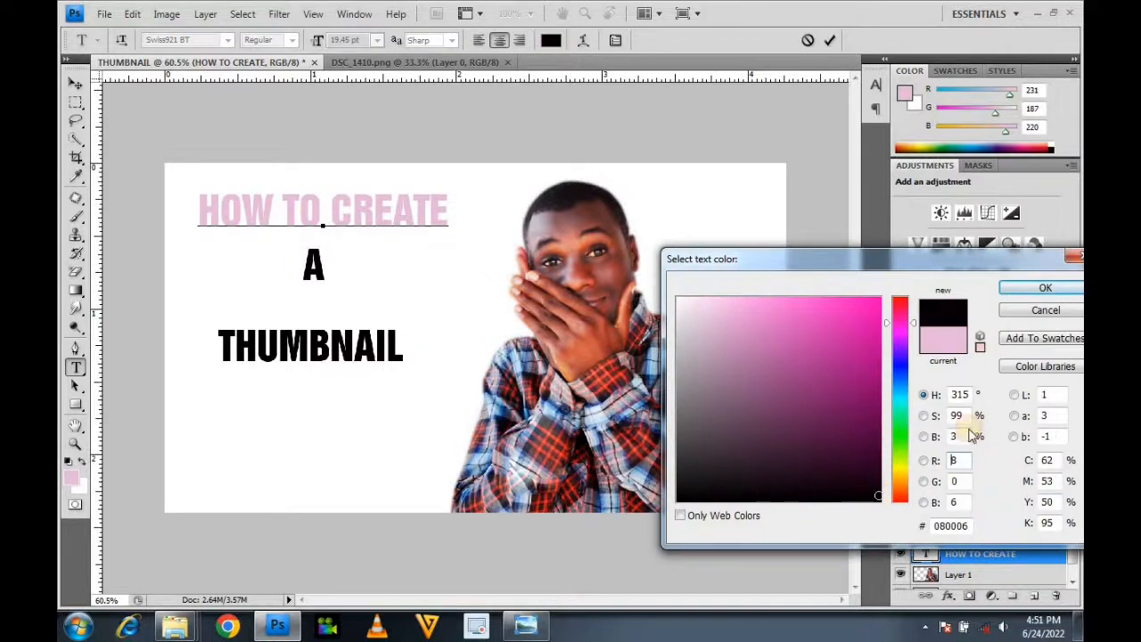
left_click(1045, 288)
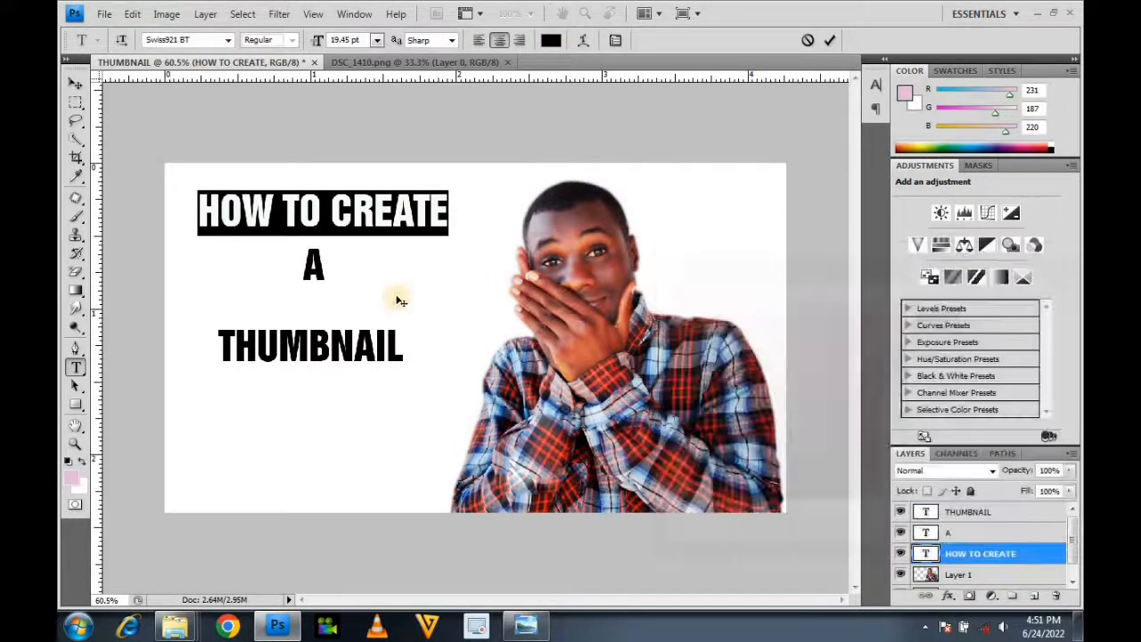
left_click(76, 82)
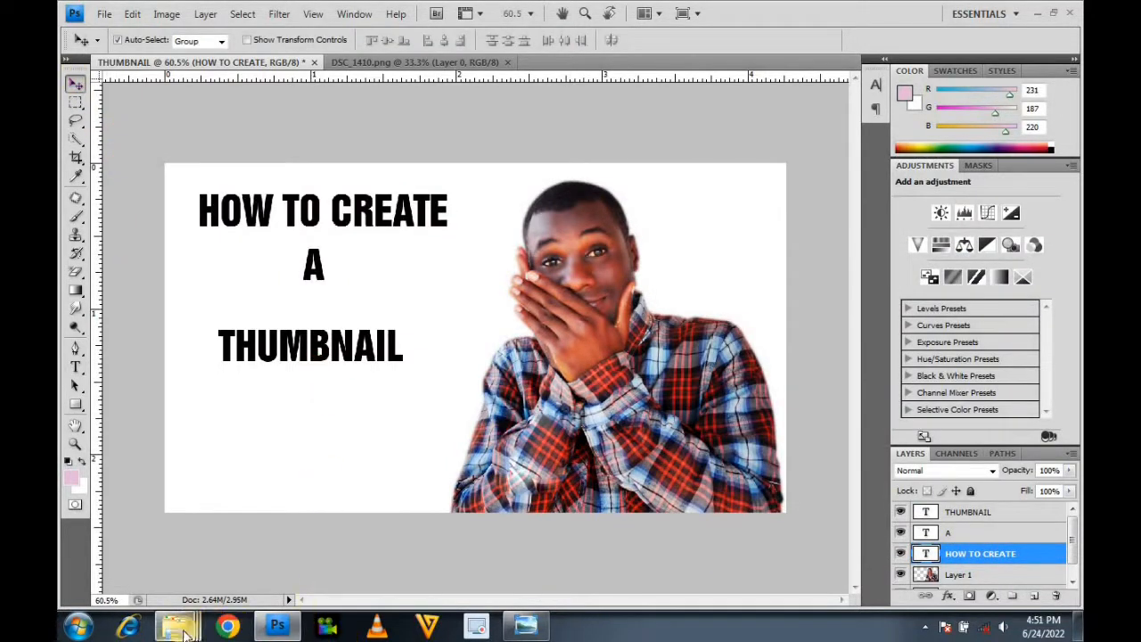
Step: Open S.png from the YOUTUBE documents folder and copy its red YOUTUBE badge into the THUMBNAIL document as a layer
mouse_move(178, 629)
left_click(377, 541)
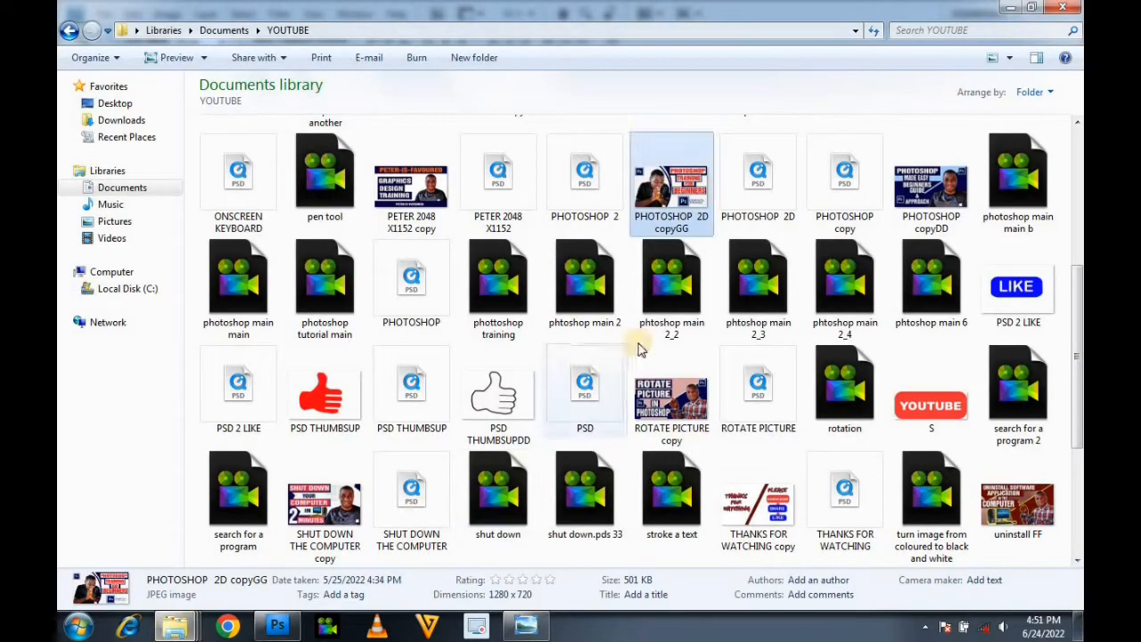
left_click_drag(767, 453, 270, 636)
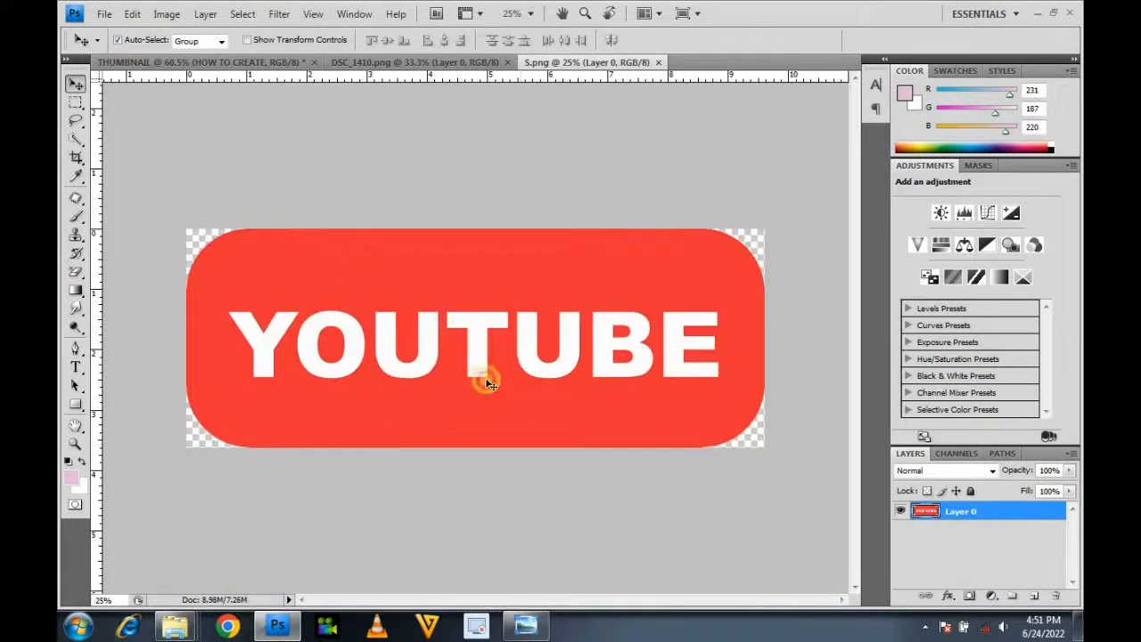
left_click_drag(484, 377, 369, 333)
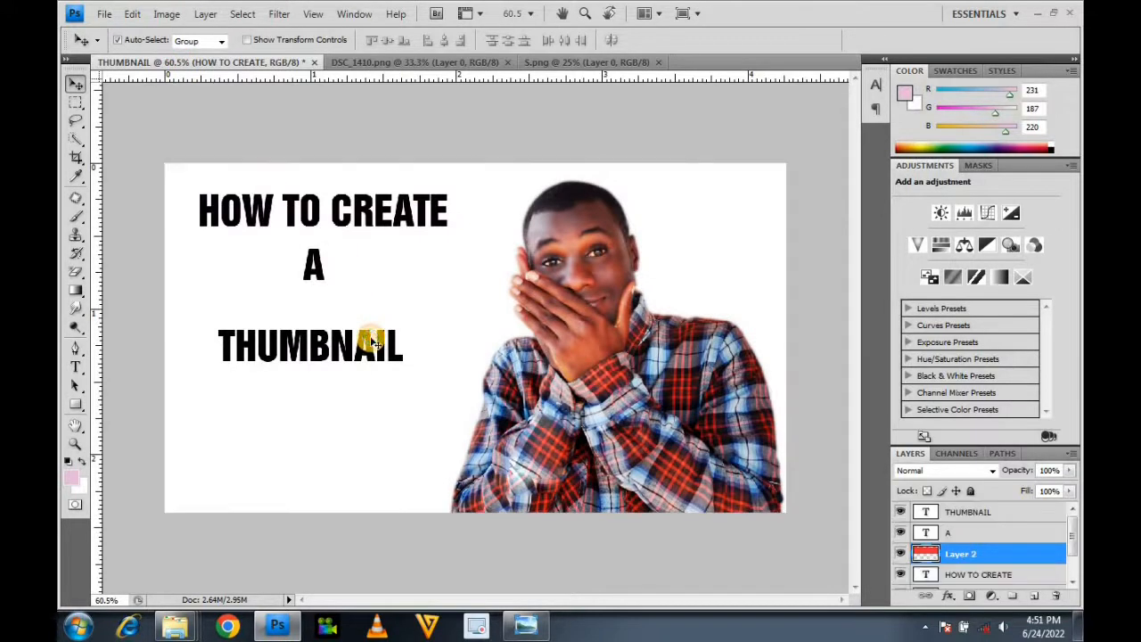
left_click_drag(408, 393, 398, 417)
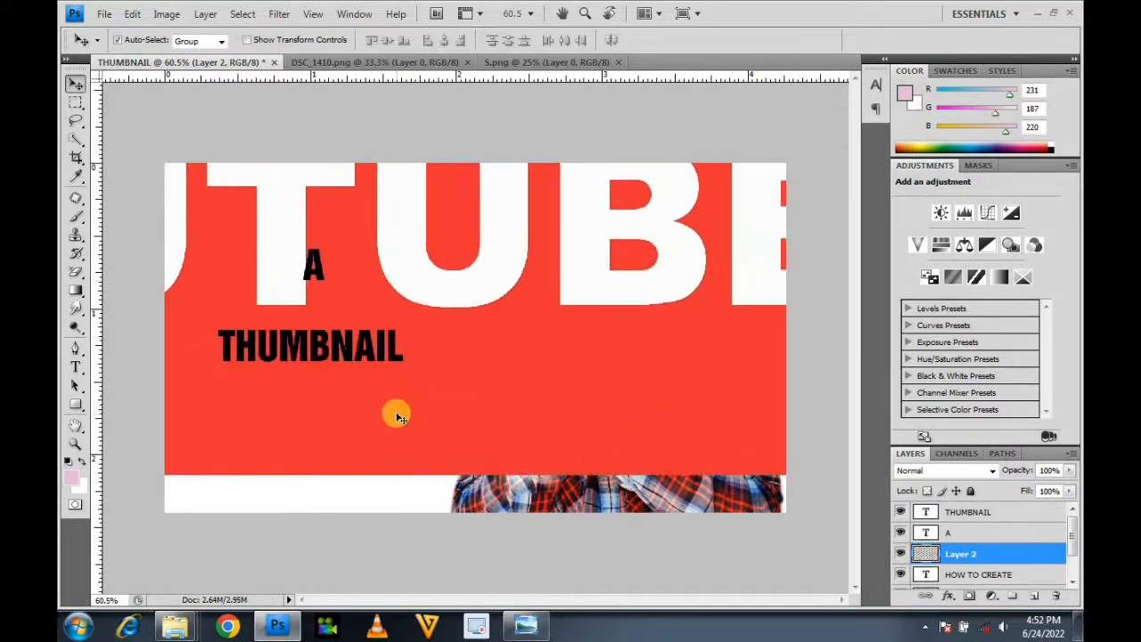
Step: Scale the oversized YOUTUBE badge down to a small button and place it just below the THUMBNAIL text
key("ctrl+t")
scroll(410, 395, "down", 4)
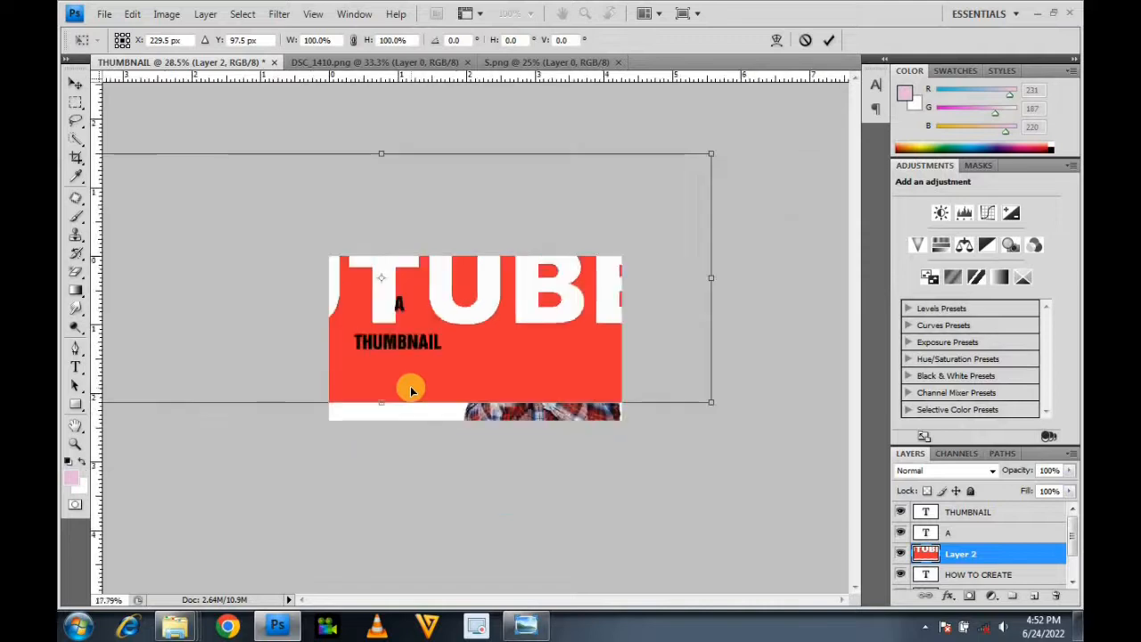
left_click_drag(261, 252, 432, 355)
key("Return")
key("ctrl+t")
left_click_drag(521, 321, 448, 363)
key("Return")
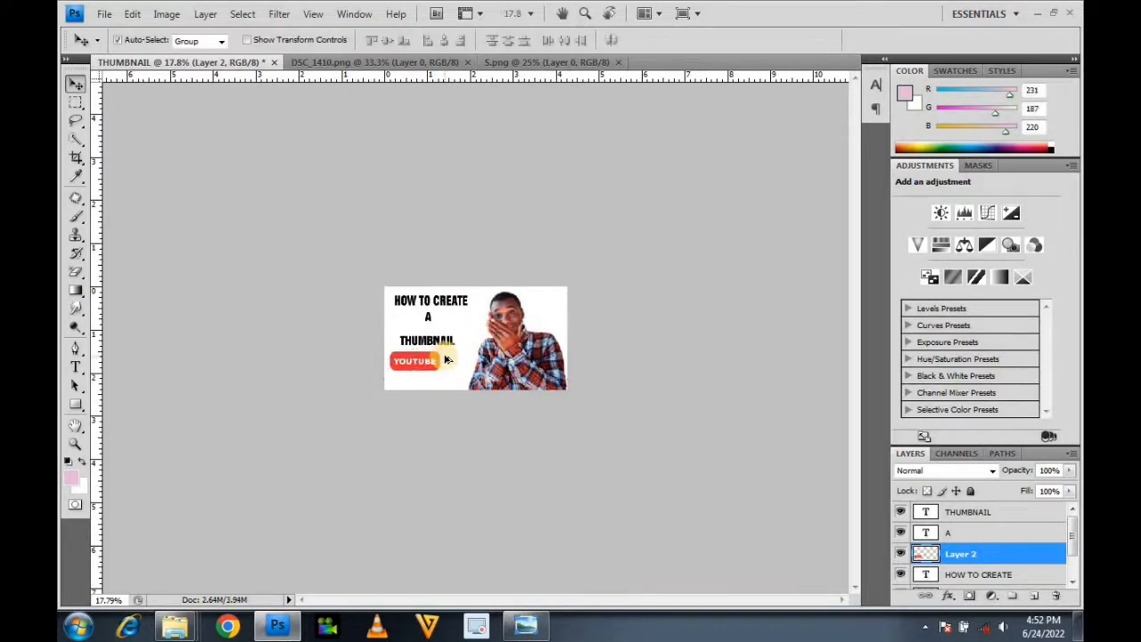
Step: Rearrange the text so the YOUTUBE badge sits between A and THUMBNAIL, with all four lines stacked and roughly centred beside the portrait
scroll(447, 360, "up", 12)
left_click_drag(352, 334, 330, 460)
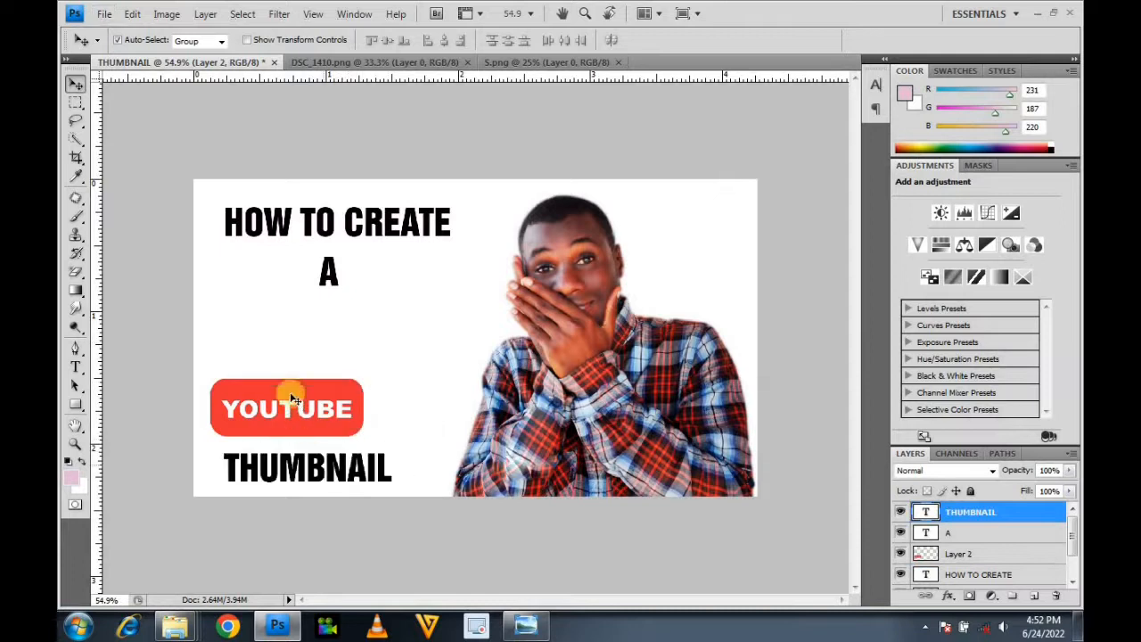
left_click_drag(311, 402, 352, 363)
left_click_drag(328, 473, 371, 428)
mouse_move(338, 372)
left_mouse_down()
mouse_move(334, 358)
mouse_move(340, 369)
left_mouse_up()
mouse_move(335, 277)
left_mouse_down()
mouse_move(336, 292)
mouse_move(338, 283)
left_mouse_up()
left_click_drag(356, 224, 359, 249)
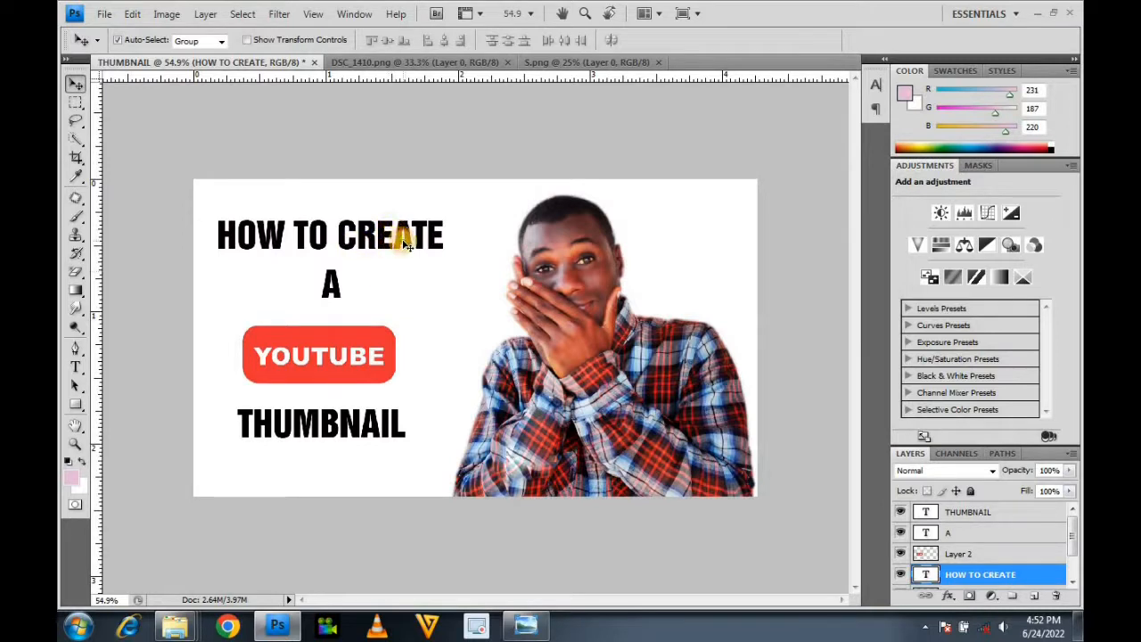
Step: Enlarge the HOW TO CREATE heading to about 117% and scale up the A below it
key("ctrl+t")
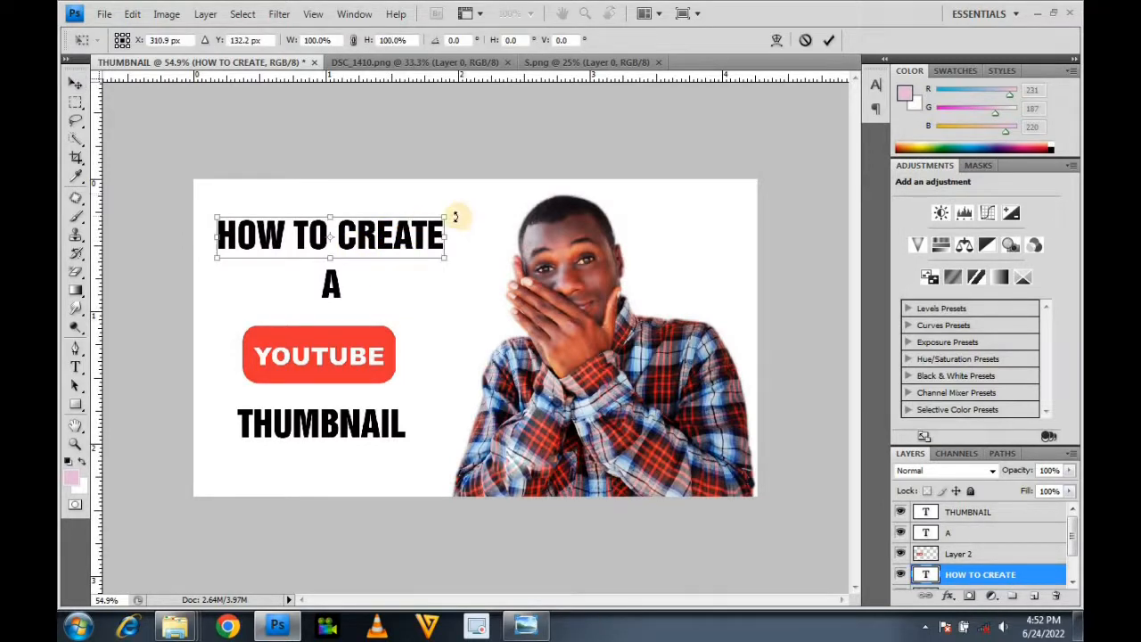
left_click_drag(444, 216, 481, 204)
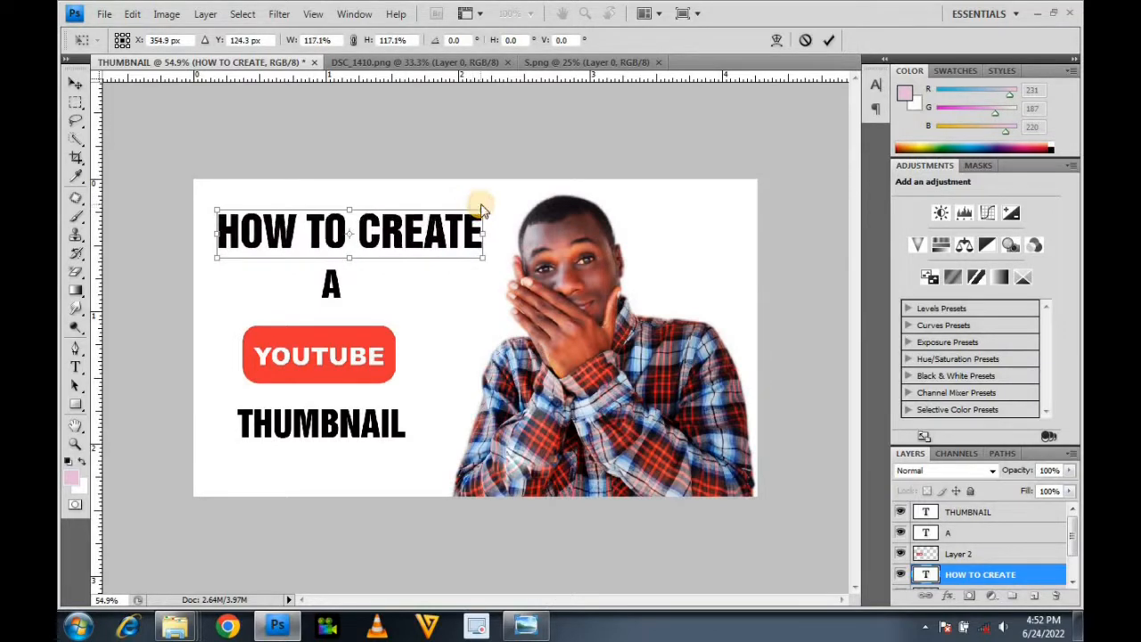
key("Return")
left_click(335, 296)
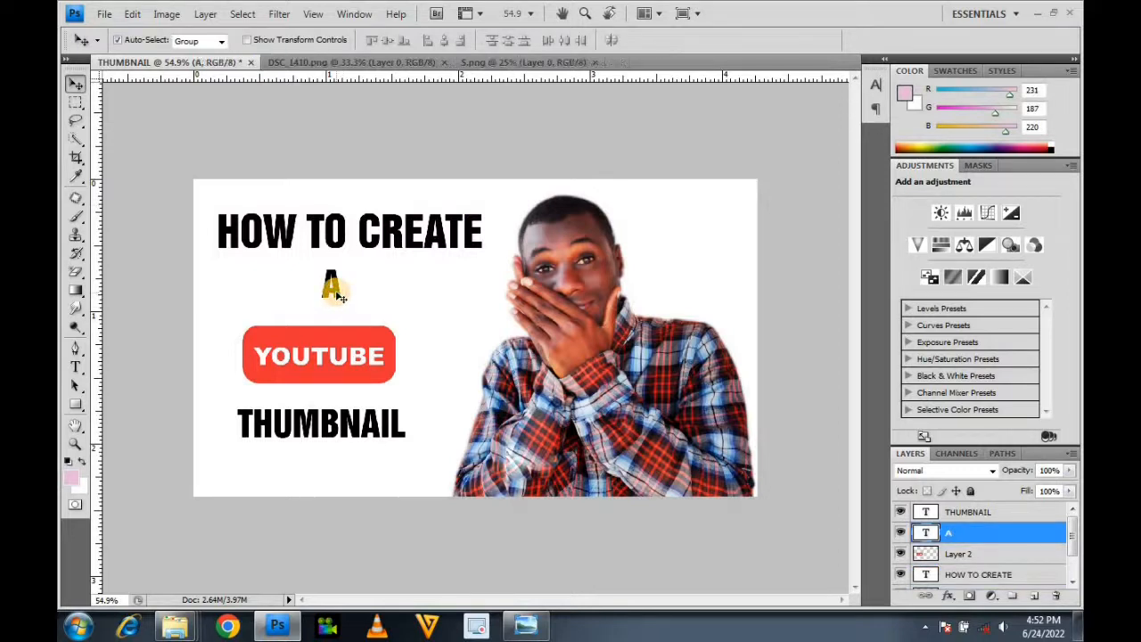
key("ctrl+t")
left_click_drag(343, 308, 350, 314)
key("Return")
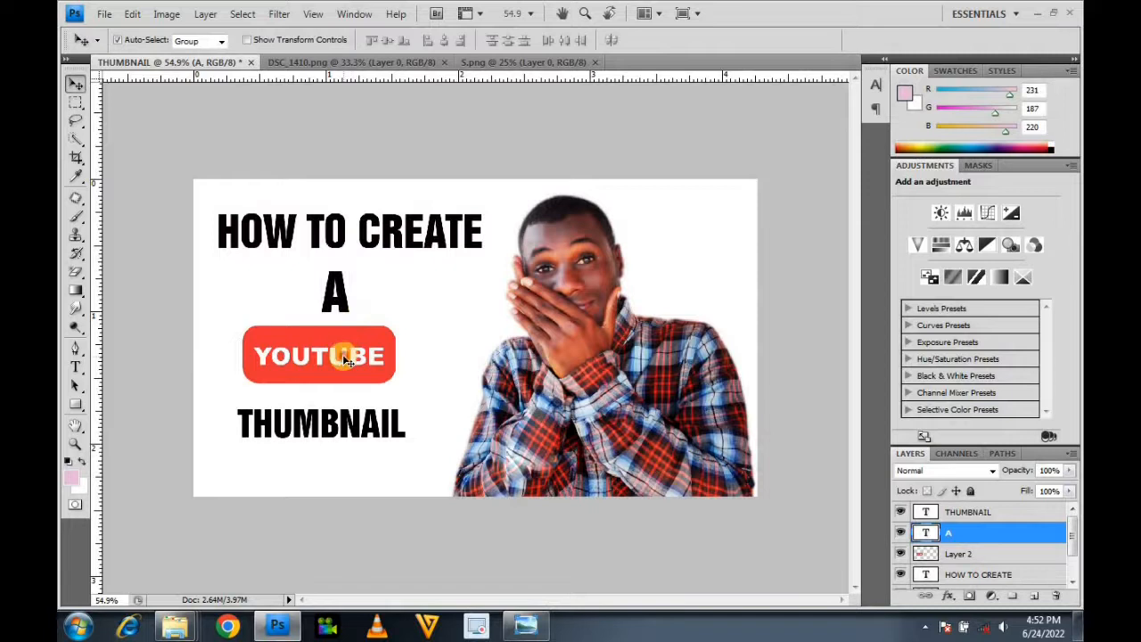
Step: Enlarge the YOUTUBE badge to about 113% and scale up the THUMBNAIL text beneath it slightly
left_click(342, 354)
key("ctrl+t")
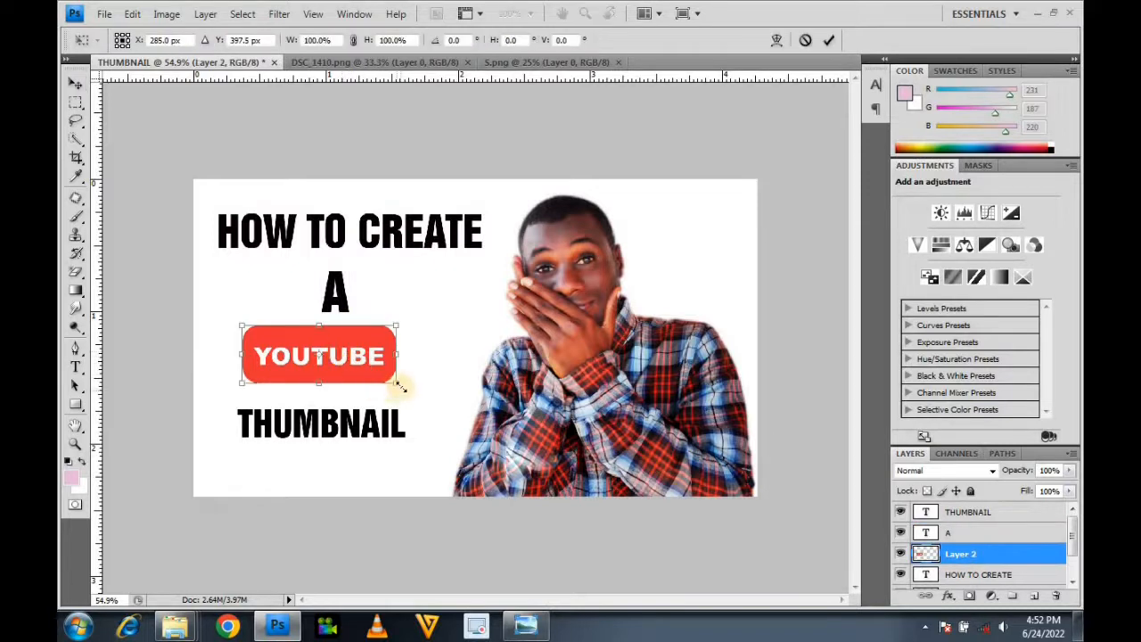
left_click_drag(410, 397, 412, 400)
key("Return")
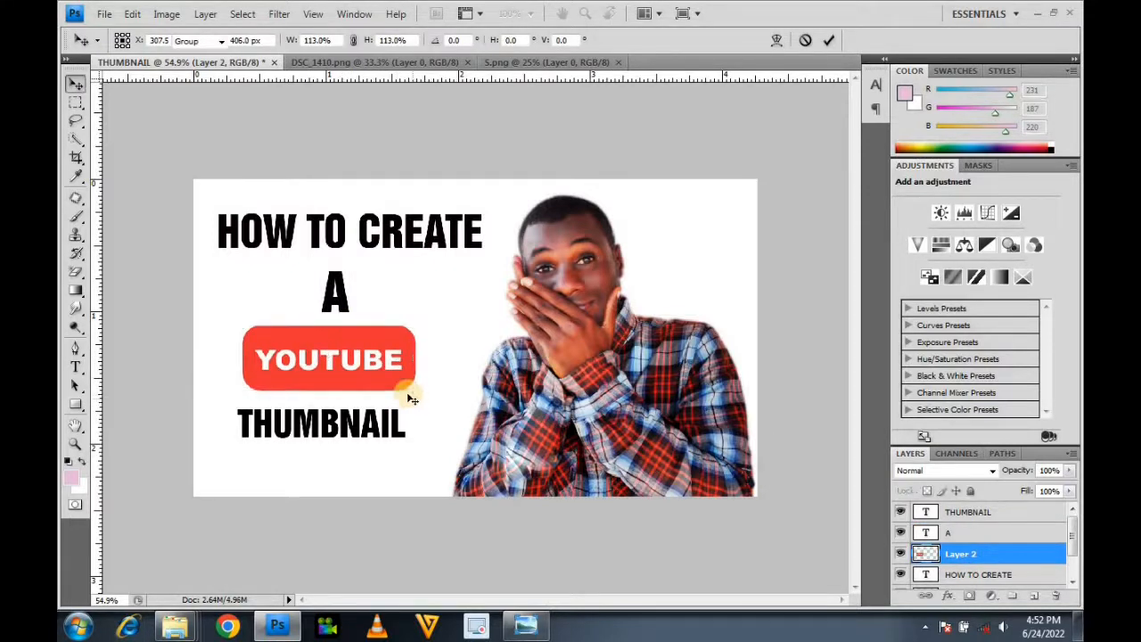
left_click(389, 422)
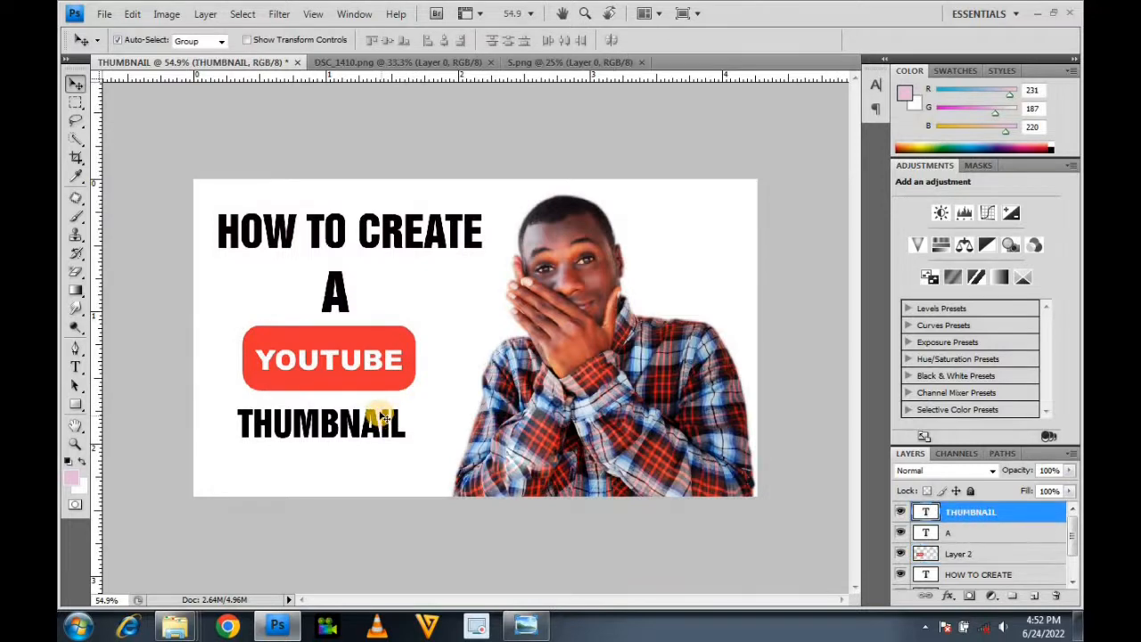
key("ctrl+t")
mouse_move(409, 458)
left_mouse_down()
mouse_move(422, 479)
mouse_move(417, 465)
left_mouse_up()
key("Return")
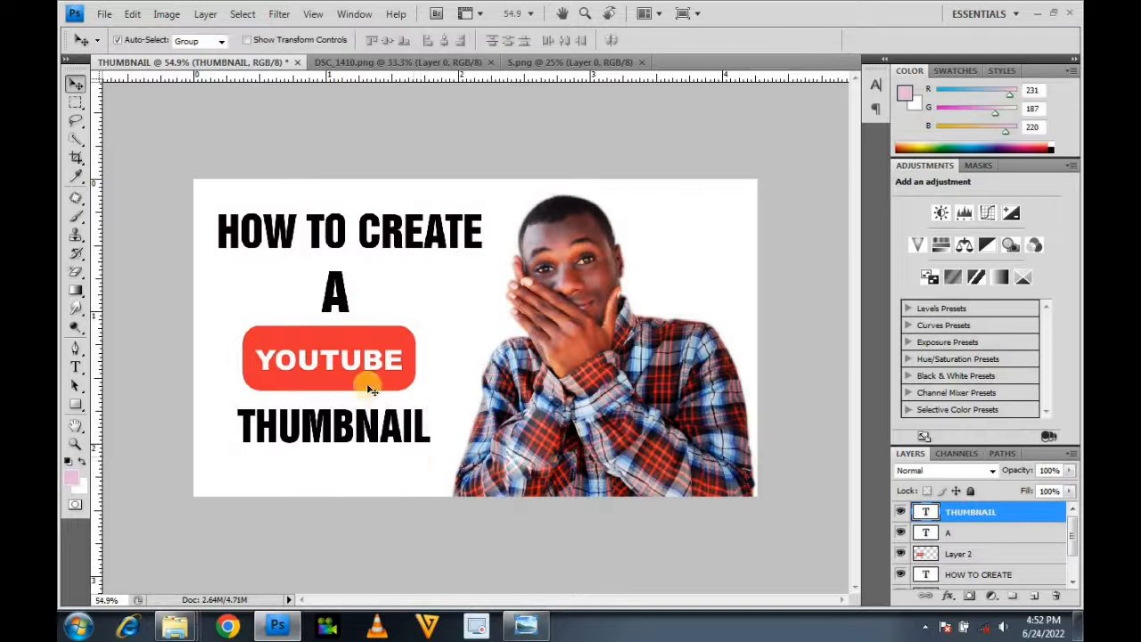
Step: Shift the portrait away from the text and scale it down slightly, keeping it against the canvas's lower-right corner
left_click(613, 383)
left_click_drag(613, 383, 621, 378)
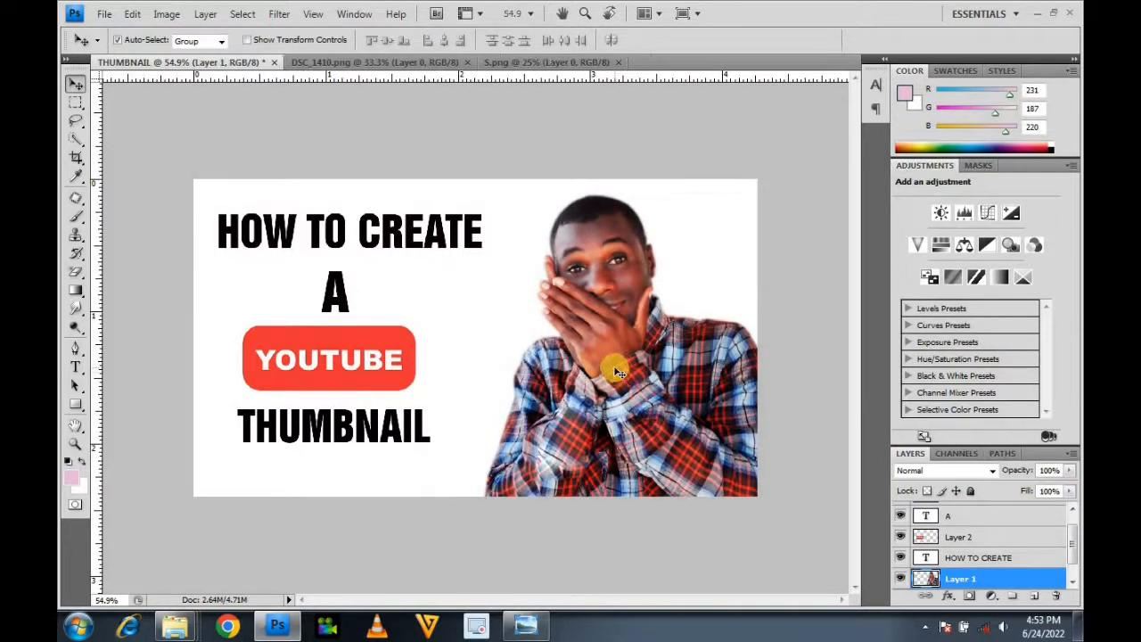
key("ctrl+t")
left_click_drag(782, 195, 769, 201)
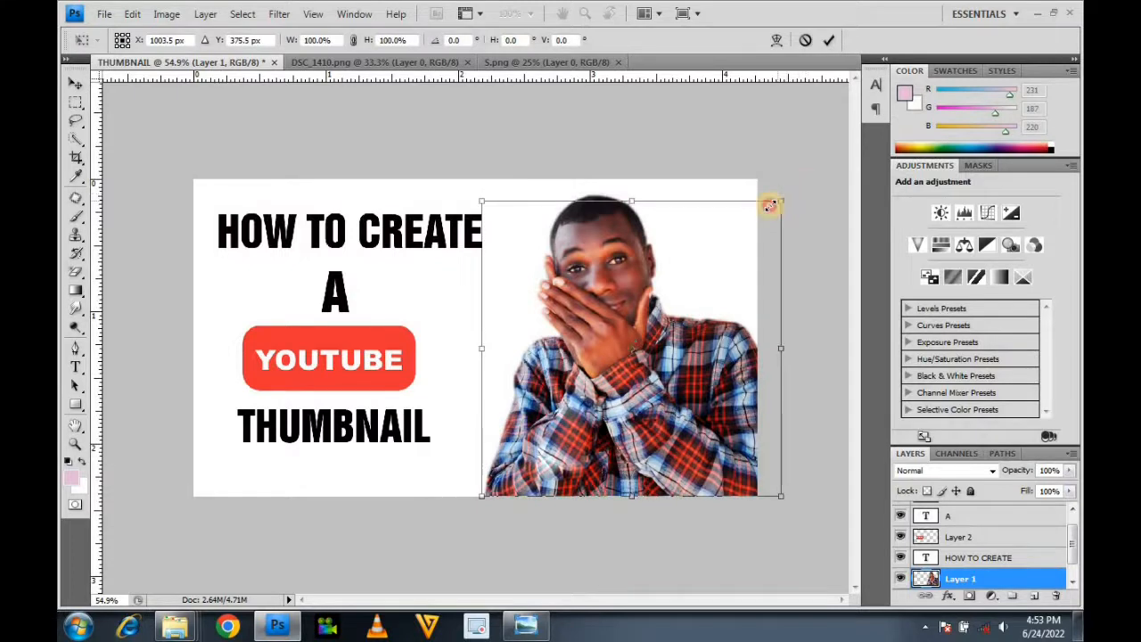
left_click_drag(660, 392, 667, 399)
key("Return")
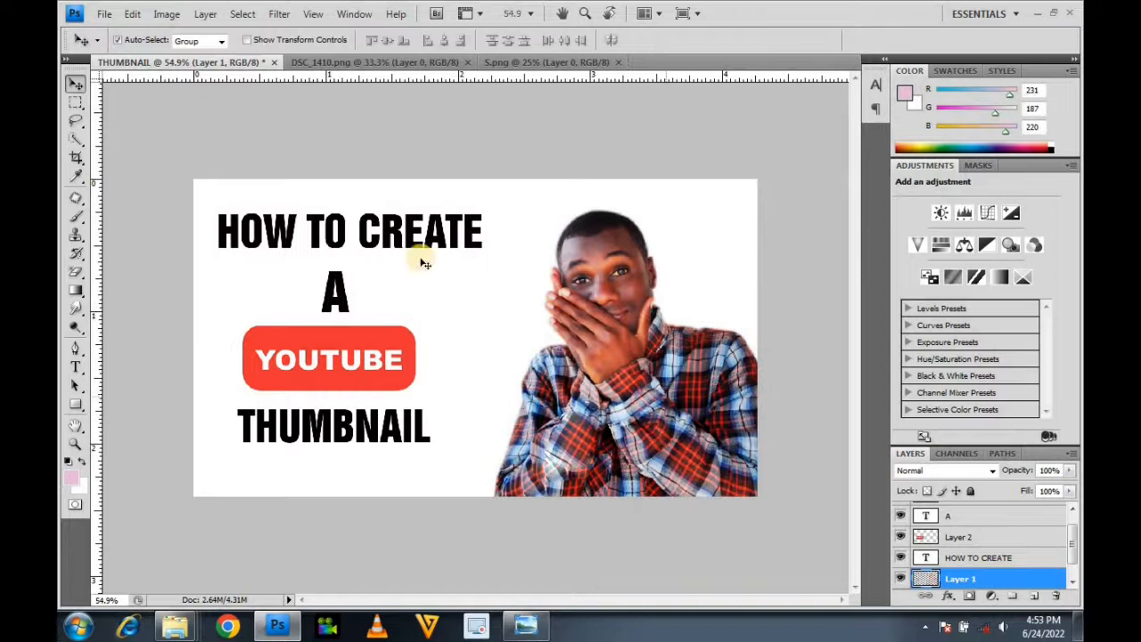
Step: Nudge the HOW TO CREATE heading slightly down and the YOUTUBE badge slightly left, and undo the last move of the A
left_click_drag(388, 245, 374, 252)
left_click_drag(369, 344, 363, 356)
mouse_move(351, 296)
left_mouse_down()
mouse_move(366, 299)
mouse_move(336, 297)
mouse_move(351, 277)
left_mouse_up()
key("ctrl+z")
Step: Scale the A down to about 86% and move the YOUTUBE badge slightly closer to the THUMBNAIL text
key("ctrl+t")
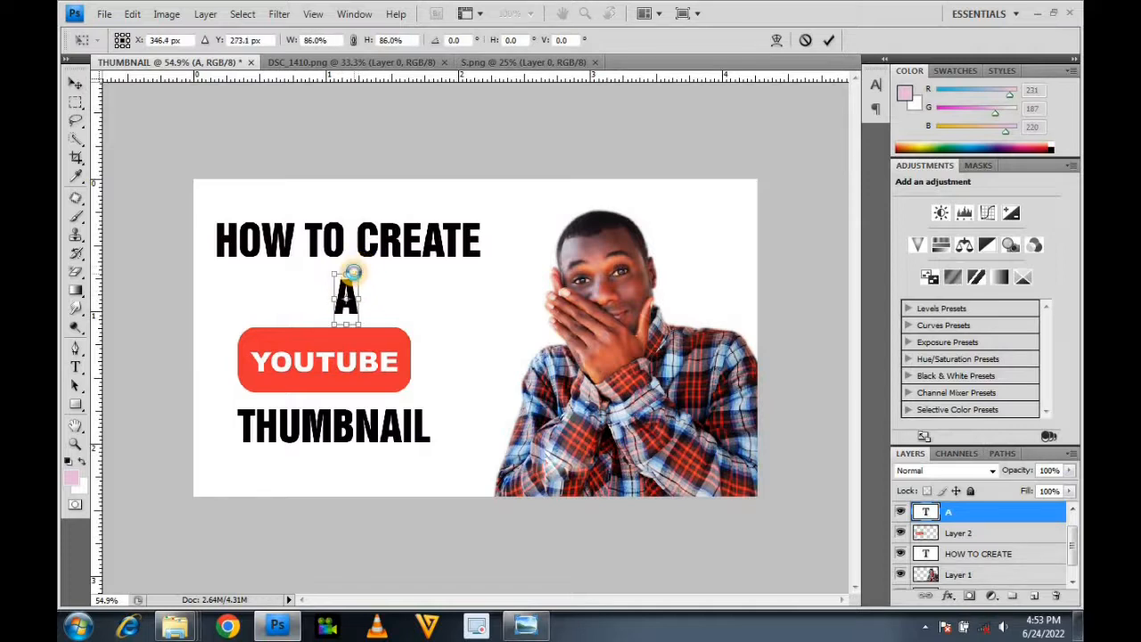
key("Return")
left_click(345, 358)
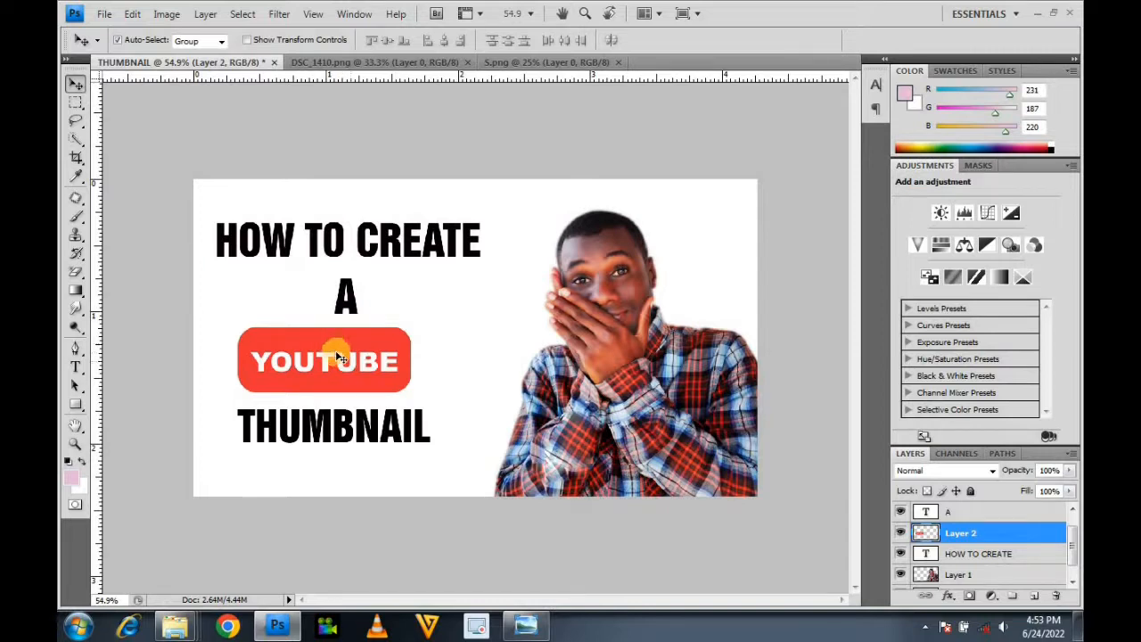
mouse_move(335, 367)
left_mouse_down()
mouse_move(349, 354)
mouse_move(339, 426)
mouse_move(341, 353)
mouse_move(334, 374)
mouse_move(328, 360)
mouse_move(322, 371)
mouse_move(344, 374)
mouse_move(327, 374)
left_mouse_up()
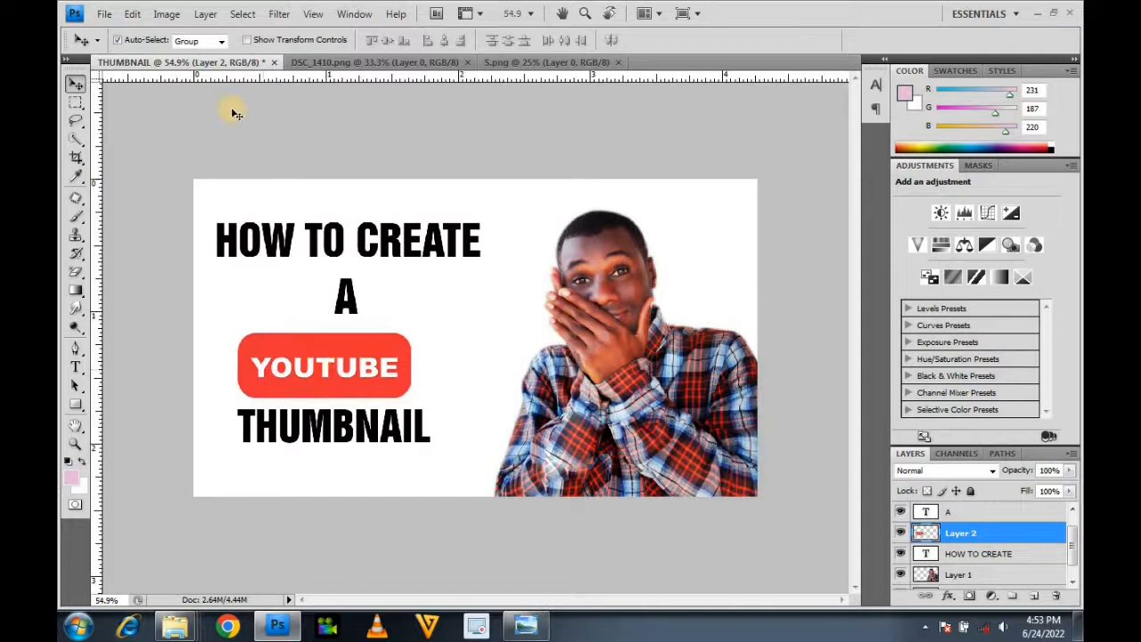
Step: Open the Hue/Saturation adjustment for the YOUTUBE badge layer
left_click(165, 15)
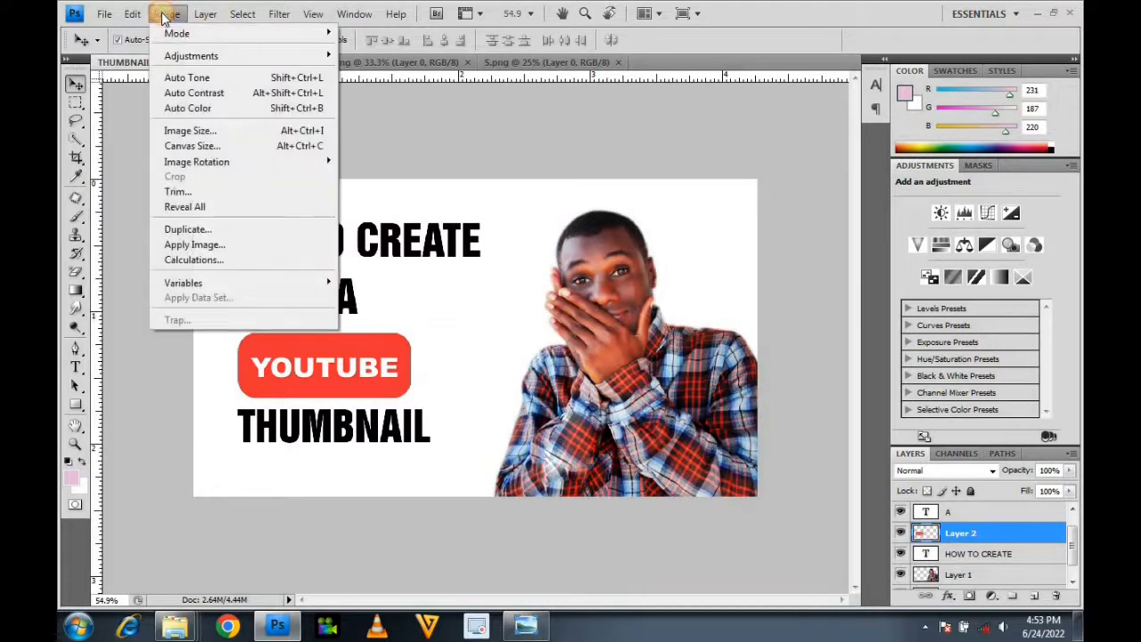
mouse_move(233, 60)
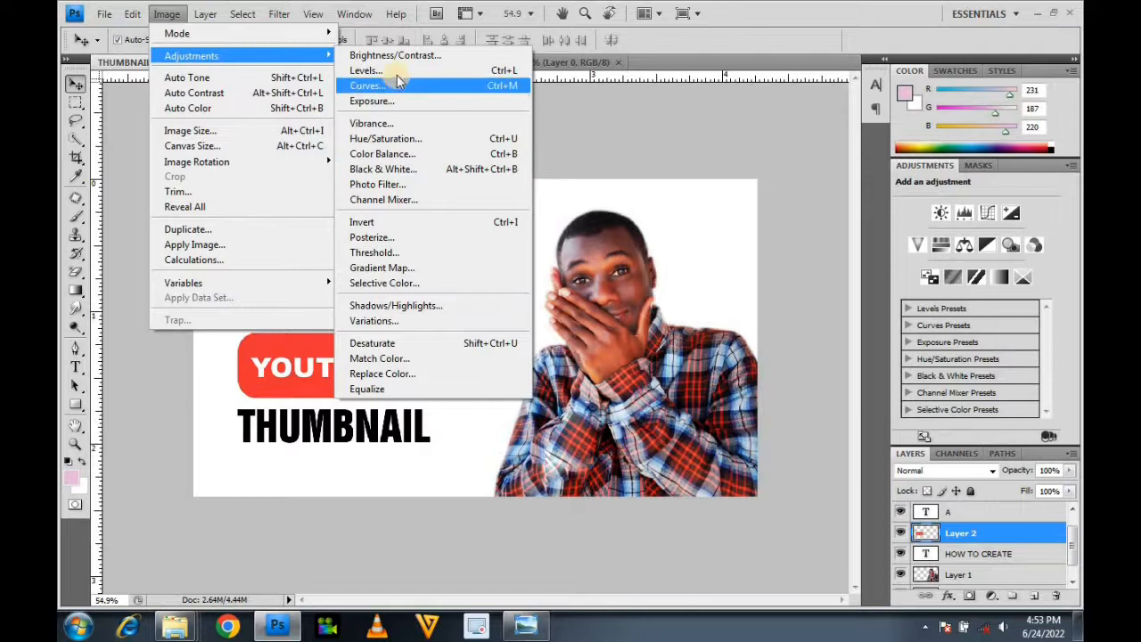
left_click(396, 139)
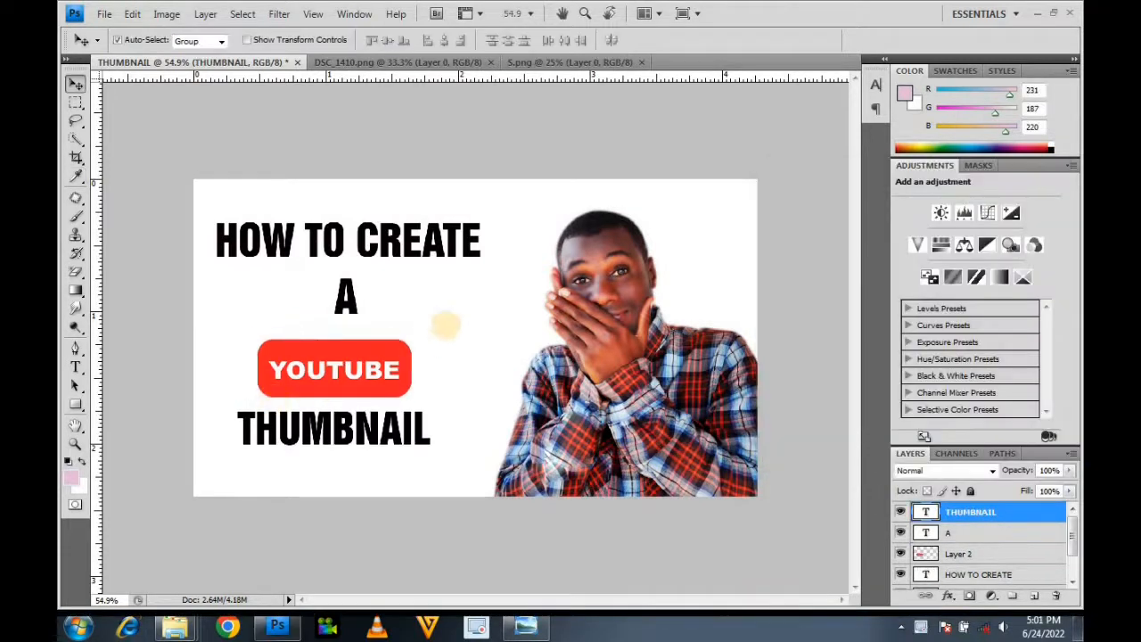
Step: Draw a rectangle shape that extends past all edges of the canvas
left_click(76, 405)
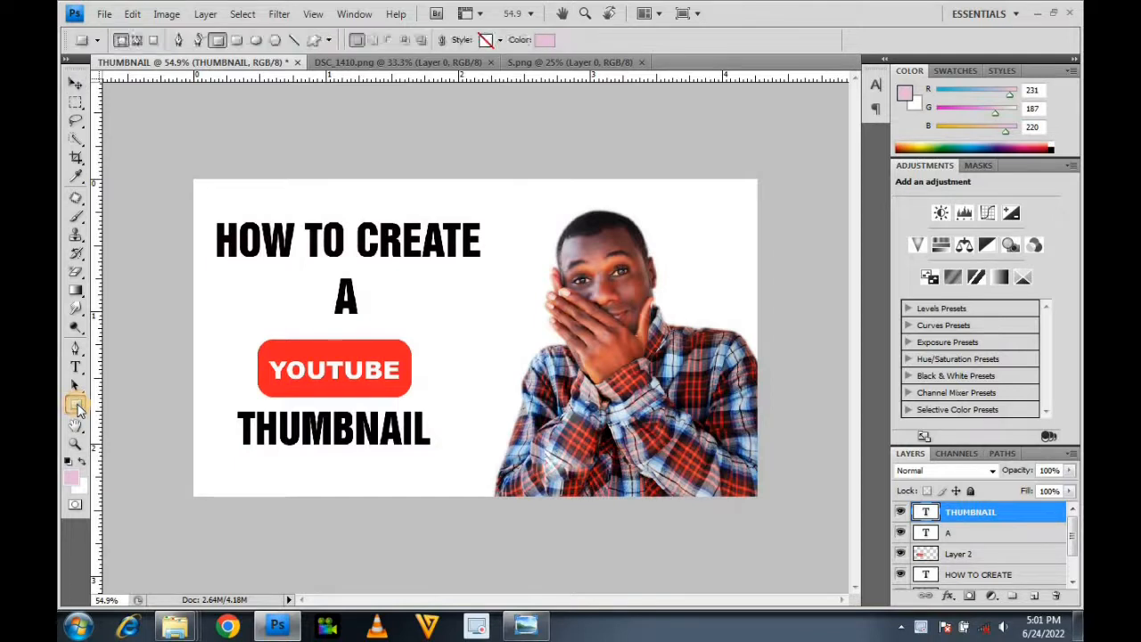
left_click(76, 405)
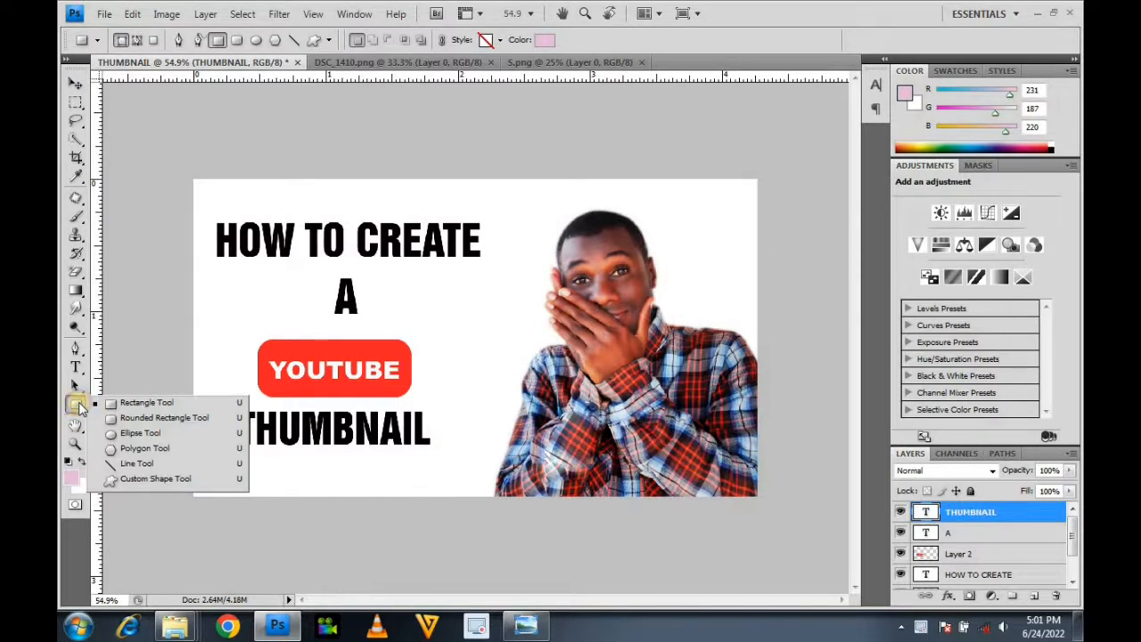
left_click(136, 404)
left_click_drag(162, 146, 835, 526)
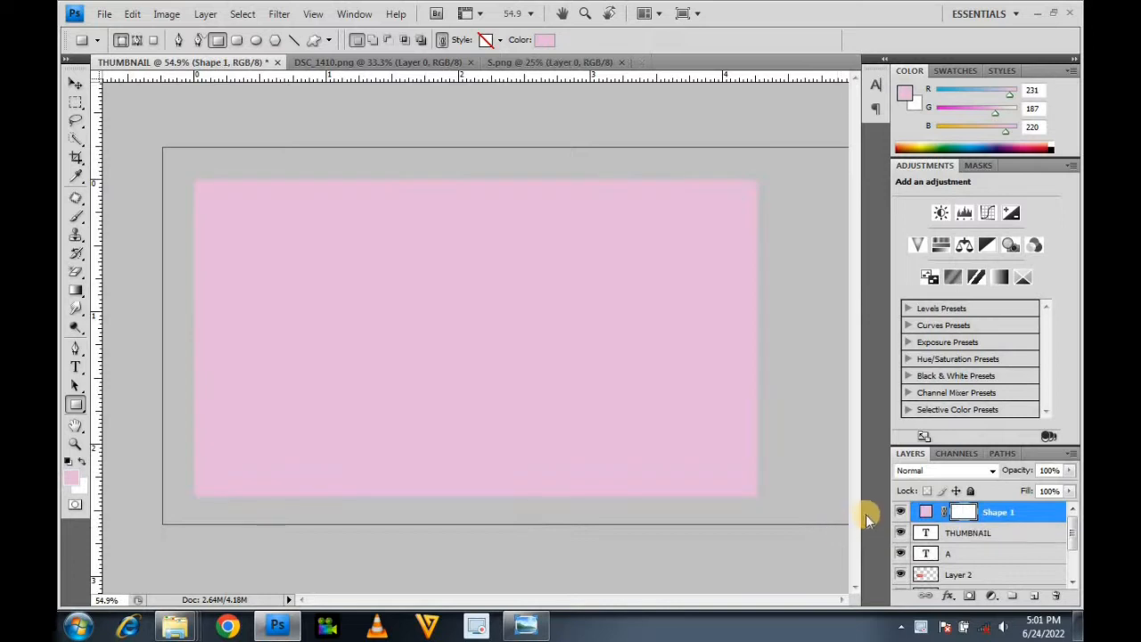
Step: Recolour the full-canvas rectangle to a strong, saturated blue with a hue of 244°
double_click(917, 513)
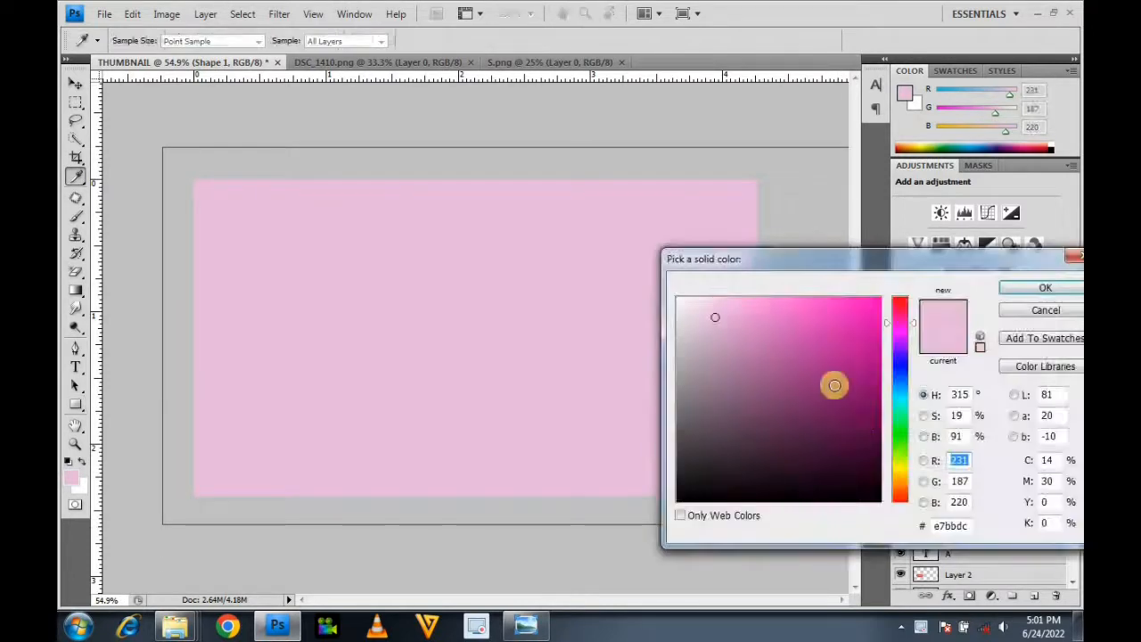
left_click(901, 363)
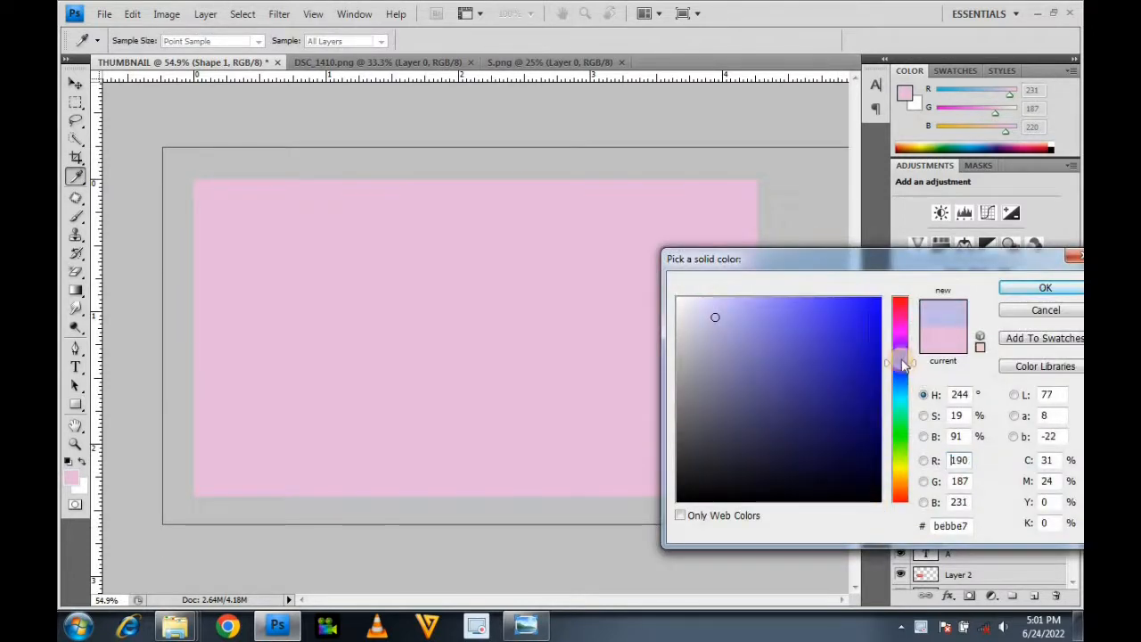
left_click(875, 299)
mouse_move(876, 299)
left_mouse_down()
mouse_move(863, 359)
mouse_move(874, 331)
left_mouse_up()
left_click(1047, 290)
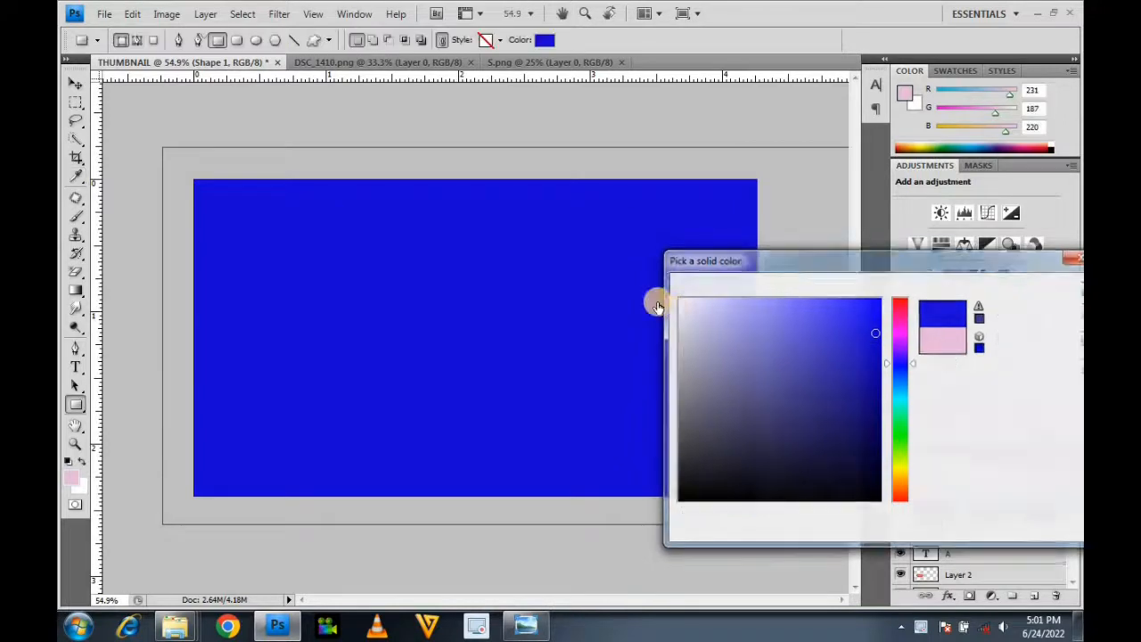
Step: Send the blue rectangle to the back of the layer stack and delete the white background layer above it
left_click(214, 15)
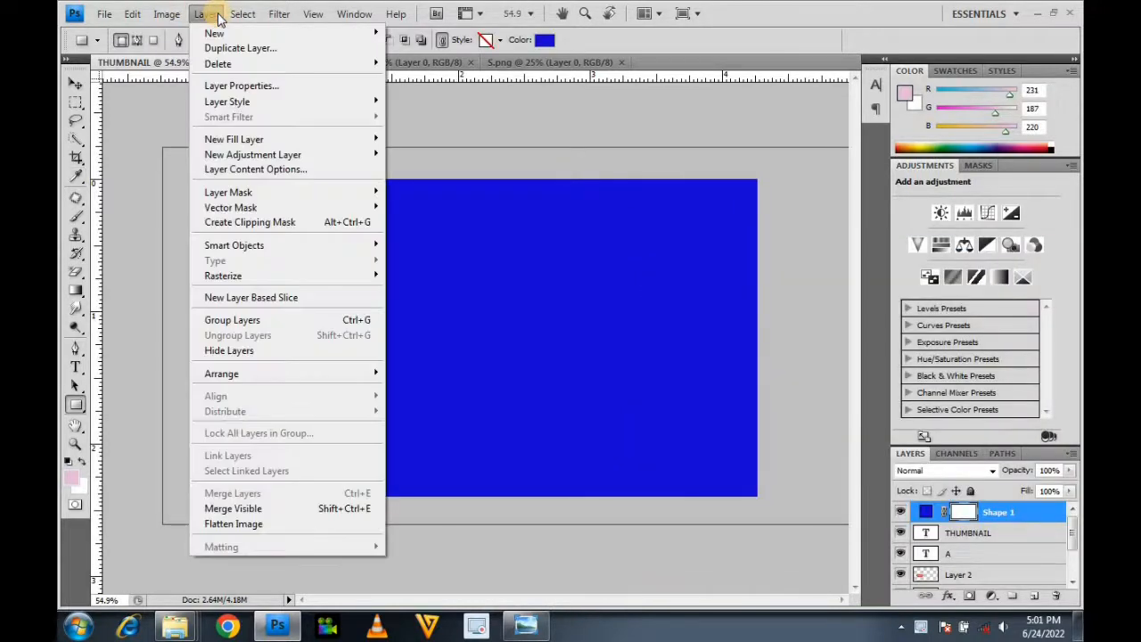
mouse_move(260, 373)
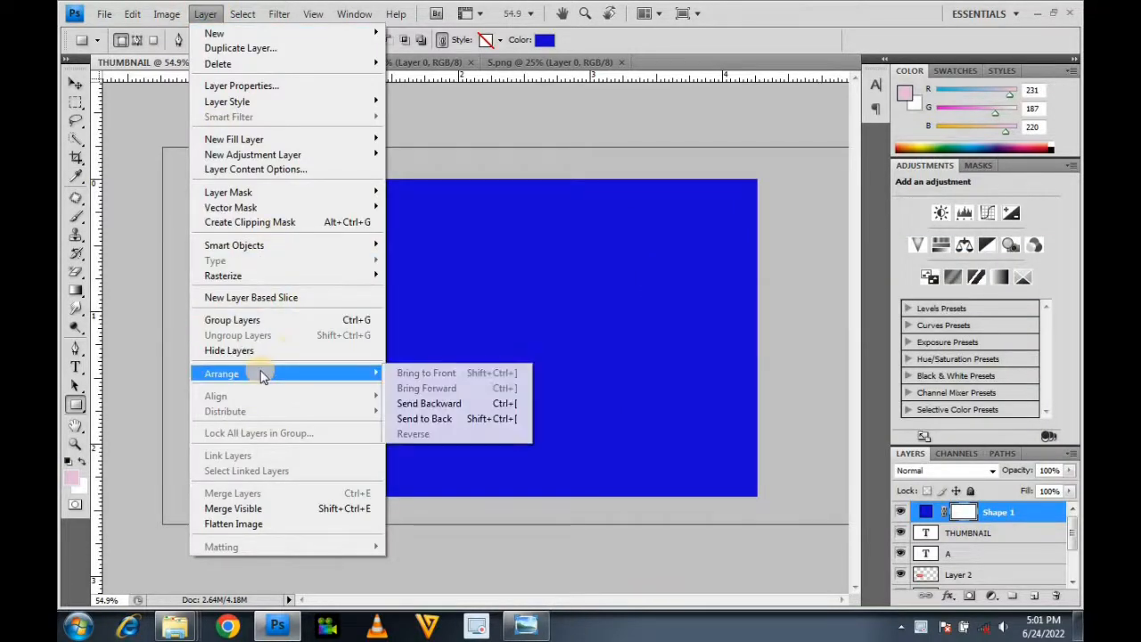
left_click(416, 417)
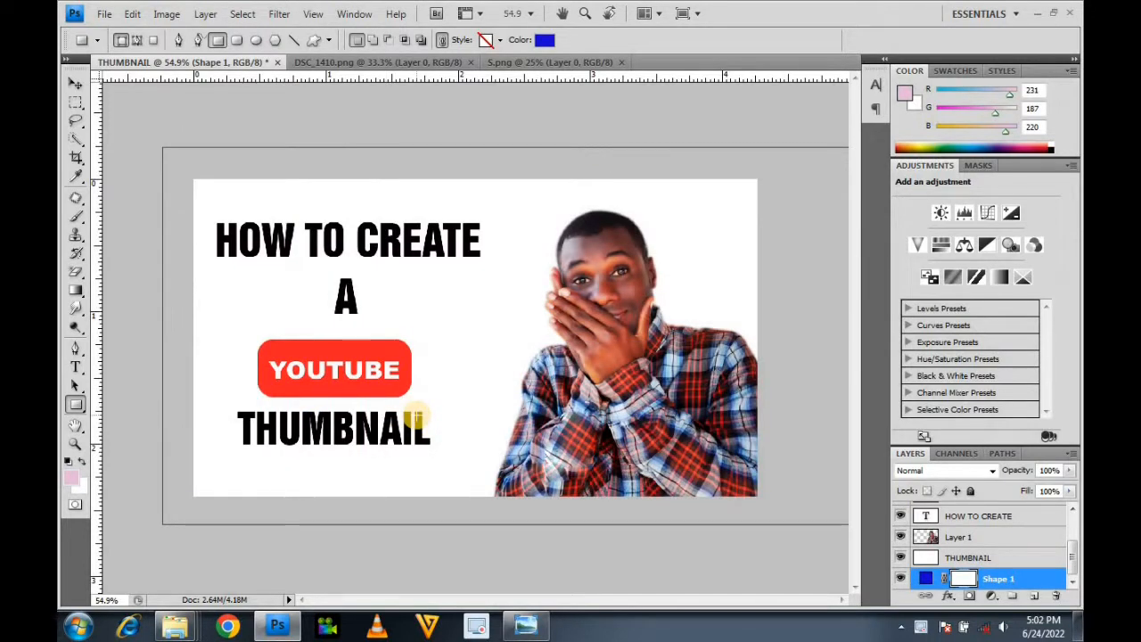
left_click(1025, 559)
key("Delete")
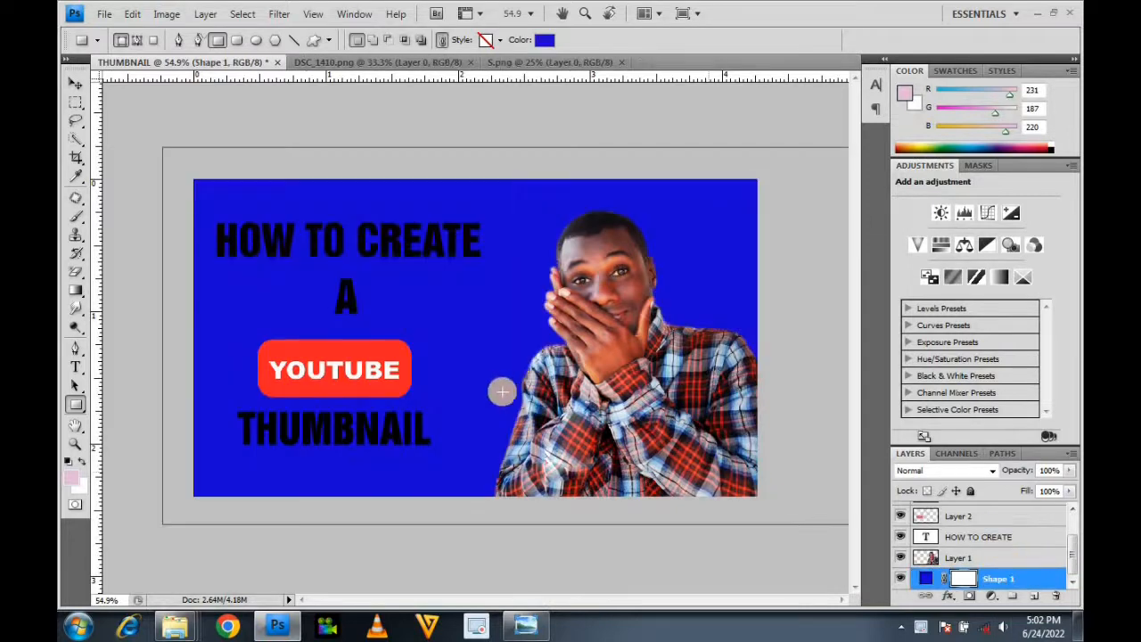
Step: Scale the portrait up to about 107%, keeping its lower-right corner anchored
left_click(76, 84)
left_click(631, 343)
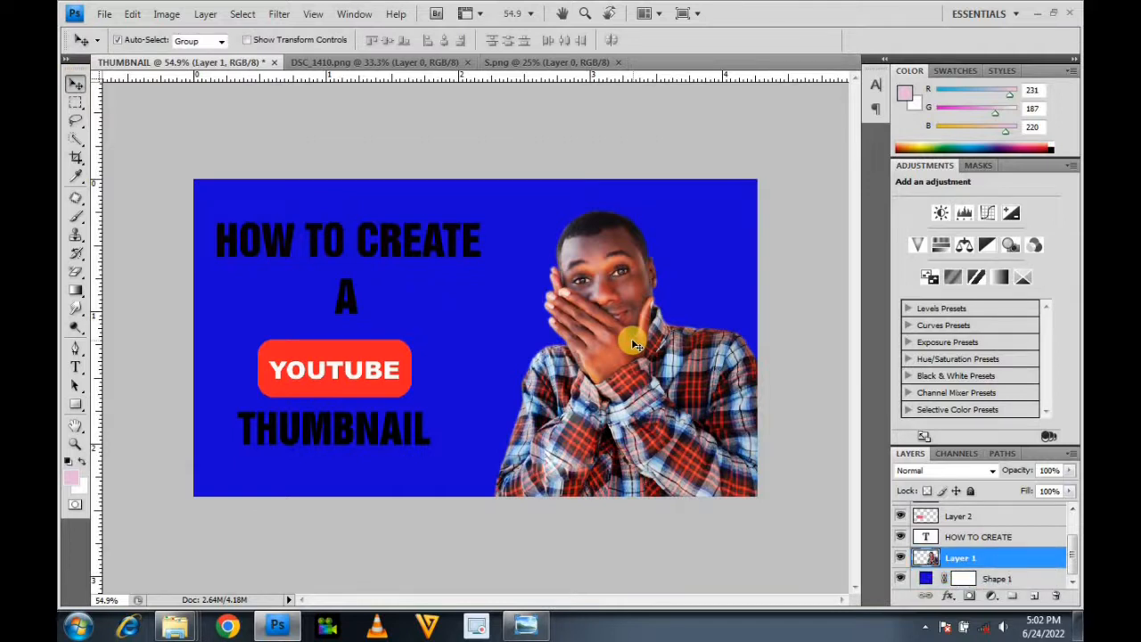
key("ctrl+t")
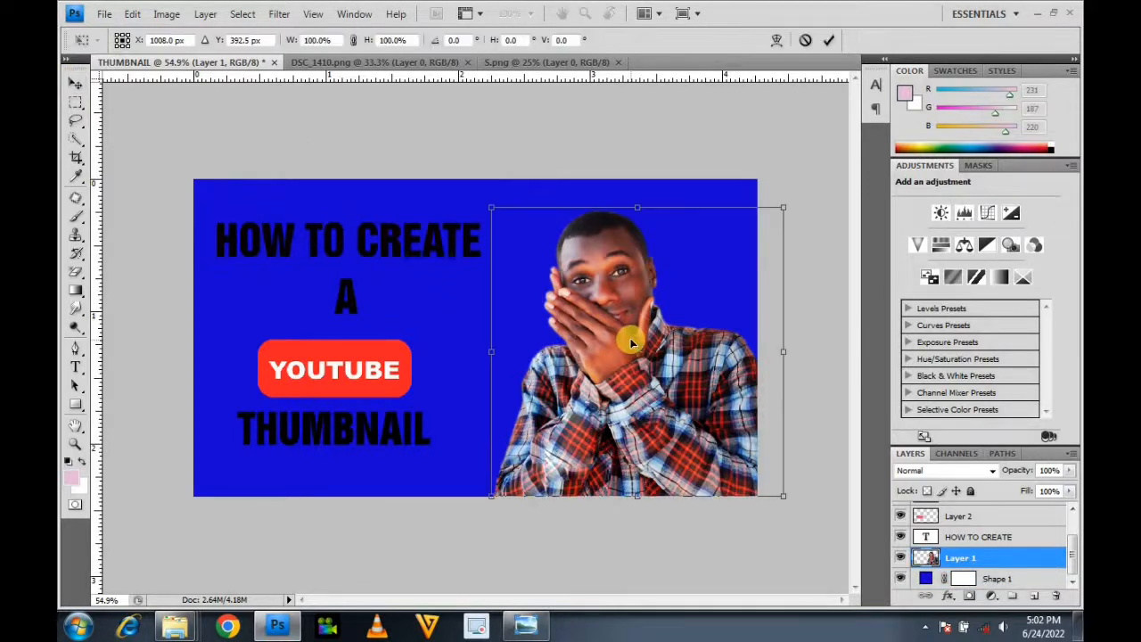
left_click_drag(487, 206, 461, 190)
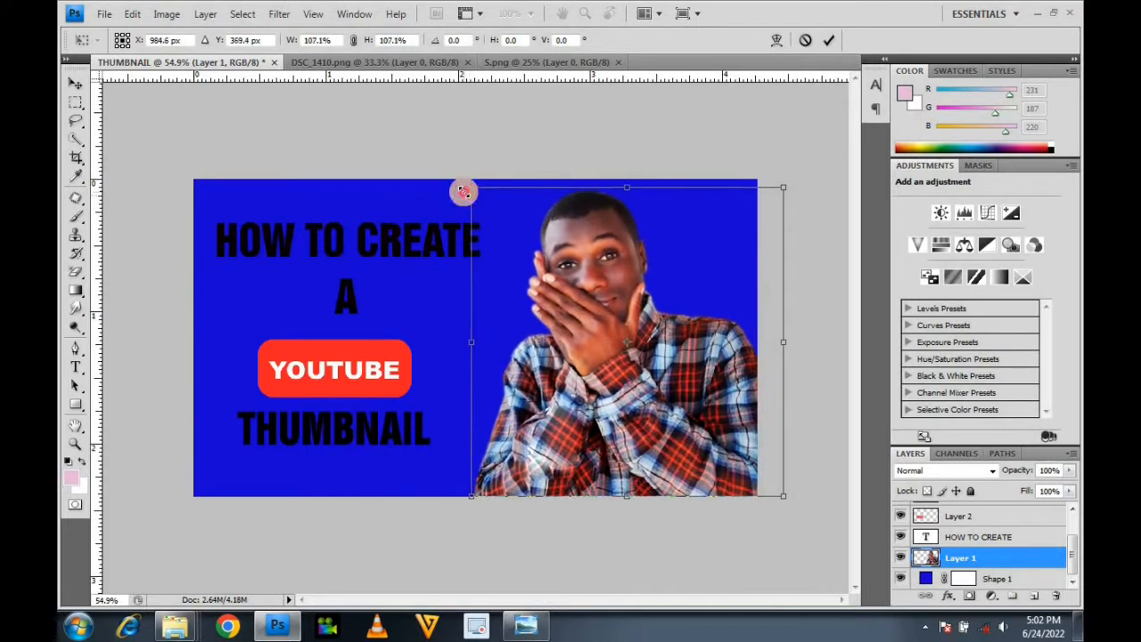
key("Return")
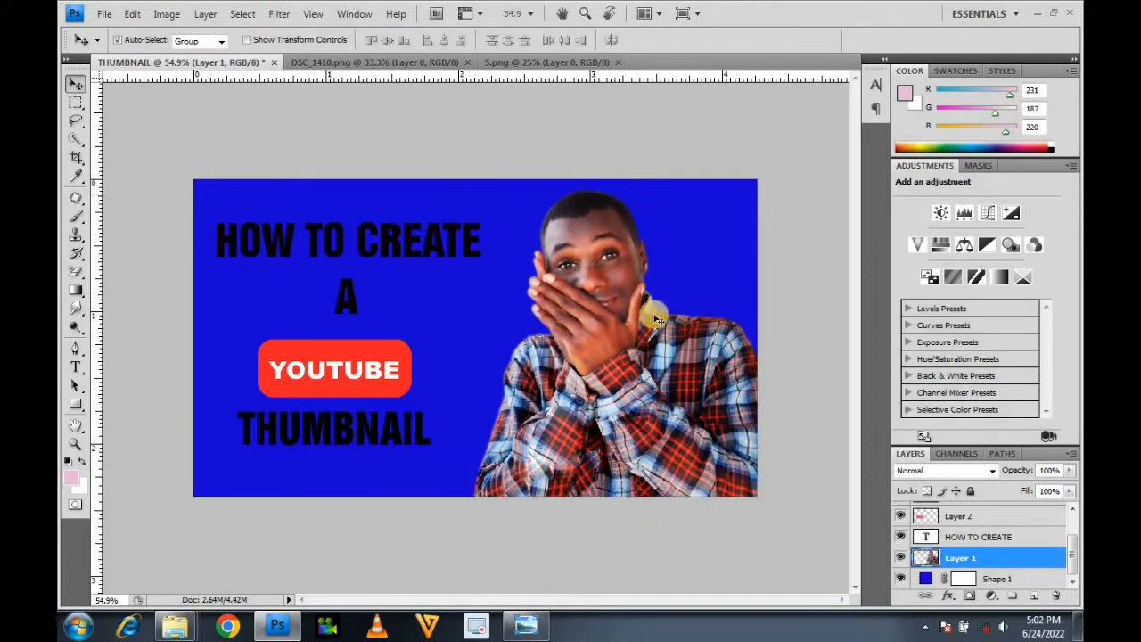
left_click_drag(638, 383, 632, 380)
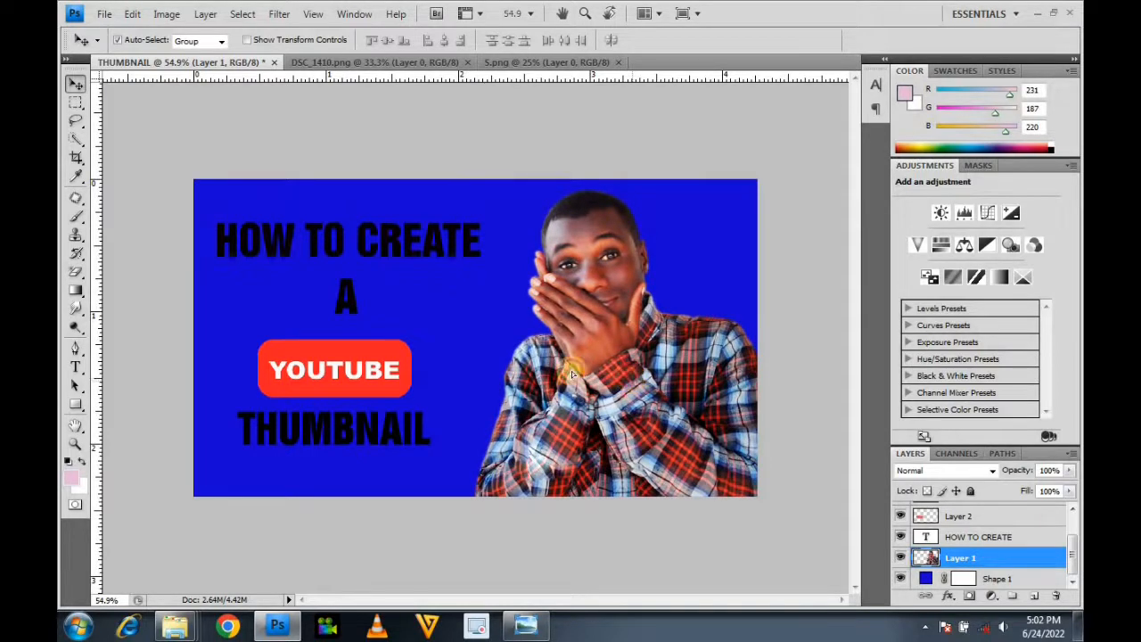
Step: Move the HOW TO CREATE heading slightly up and draw a rectangle just larger than the text over it
left_click(401, 235)
left_click_drag(403, 235, 402, 230)
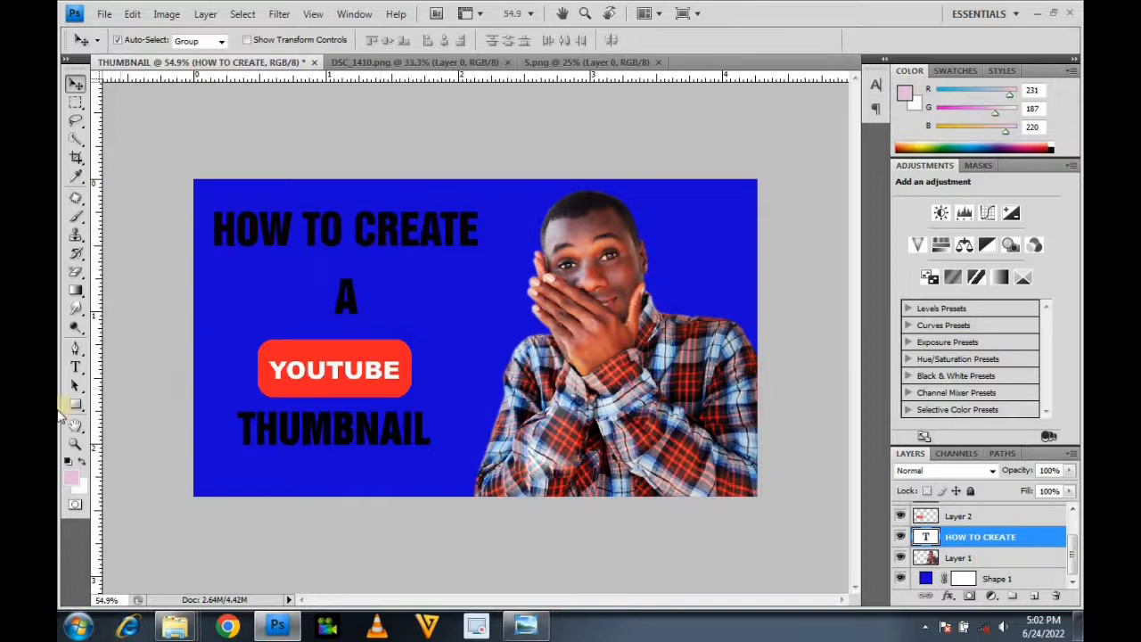
left_click(75, 405)
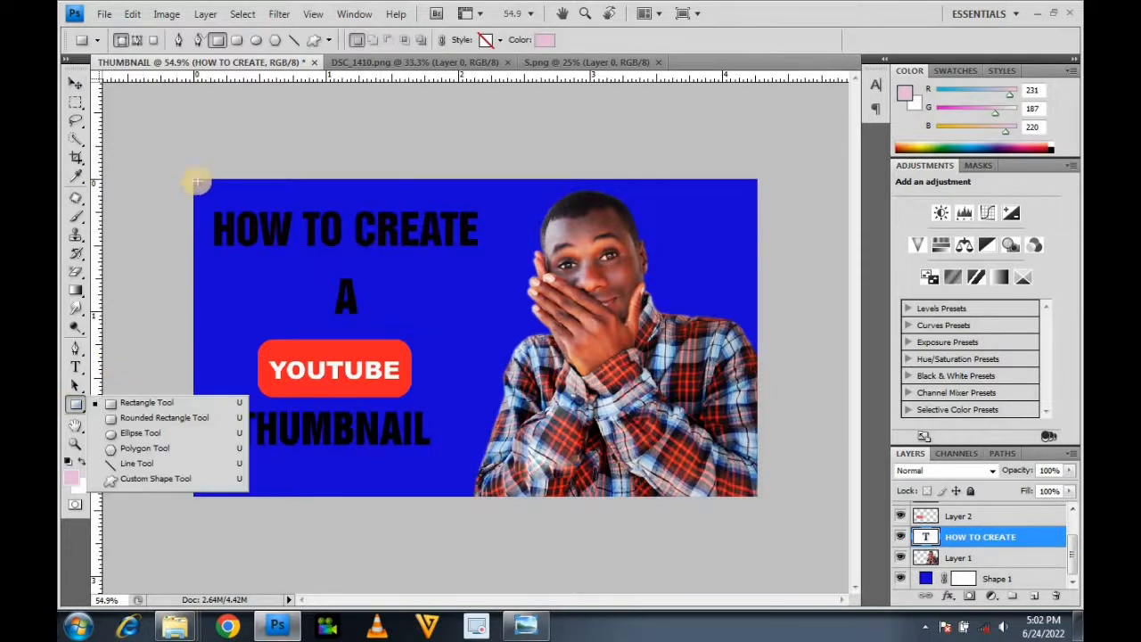
left_click(132, 405)
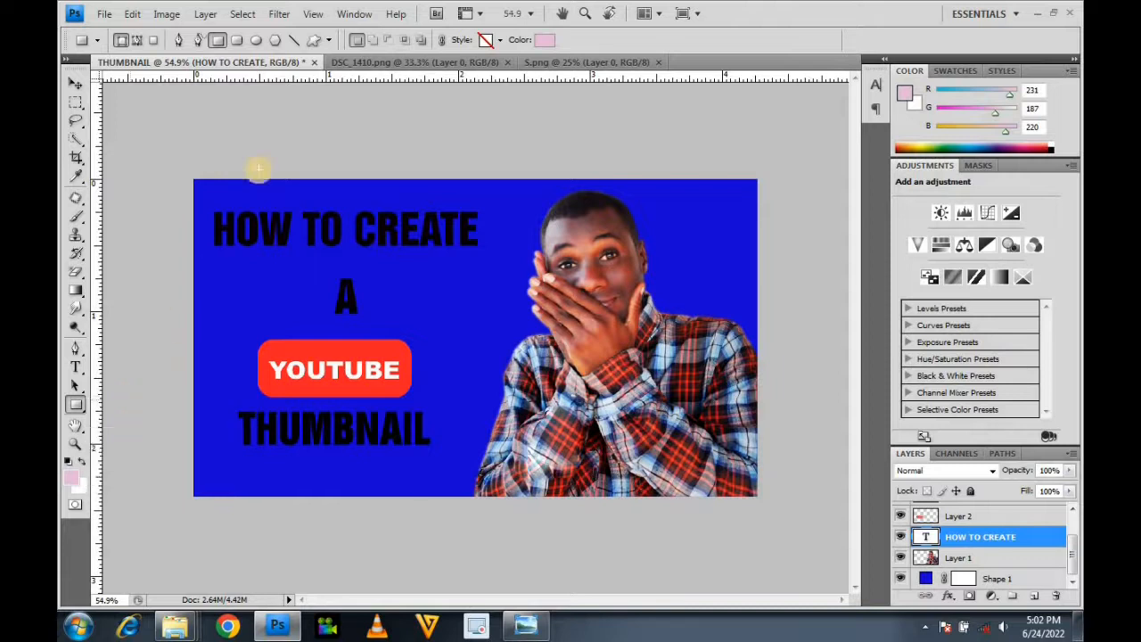
left_click_drag(204, 197, 489, 257)
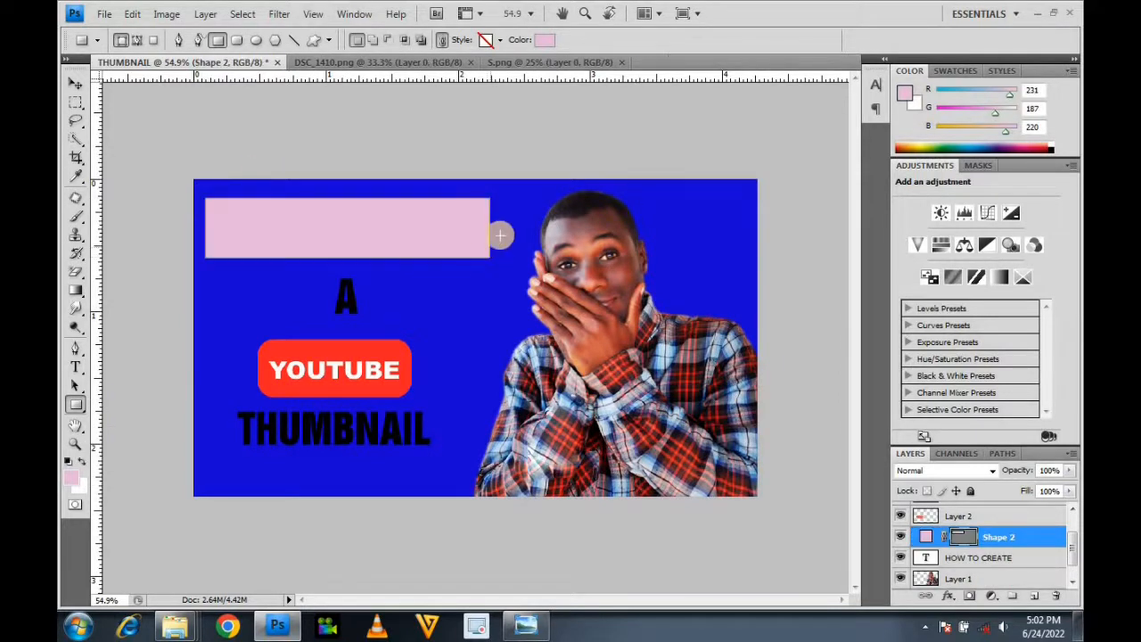
Step: Recolour the heading's rectangle to near-white #faf5f9 and move it one layer down, behind the HOW TO CREATE text
double_click(923, 535)
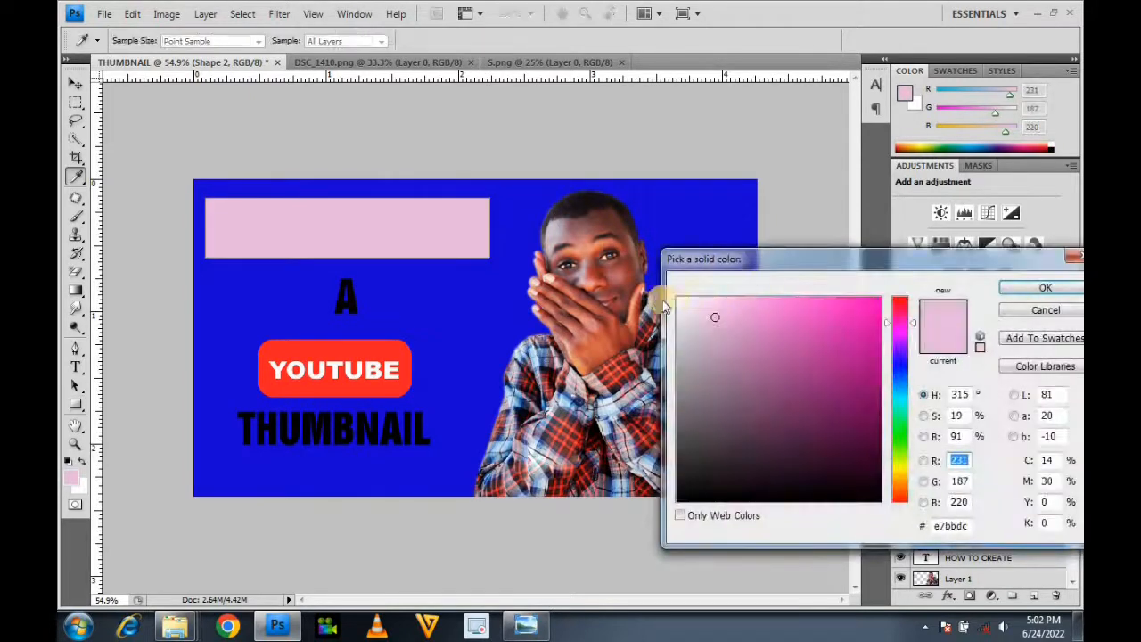
left_click(679, 301)
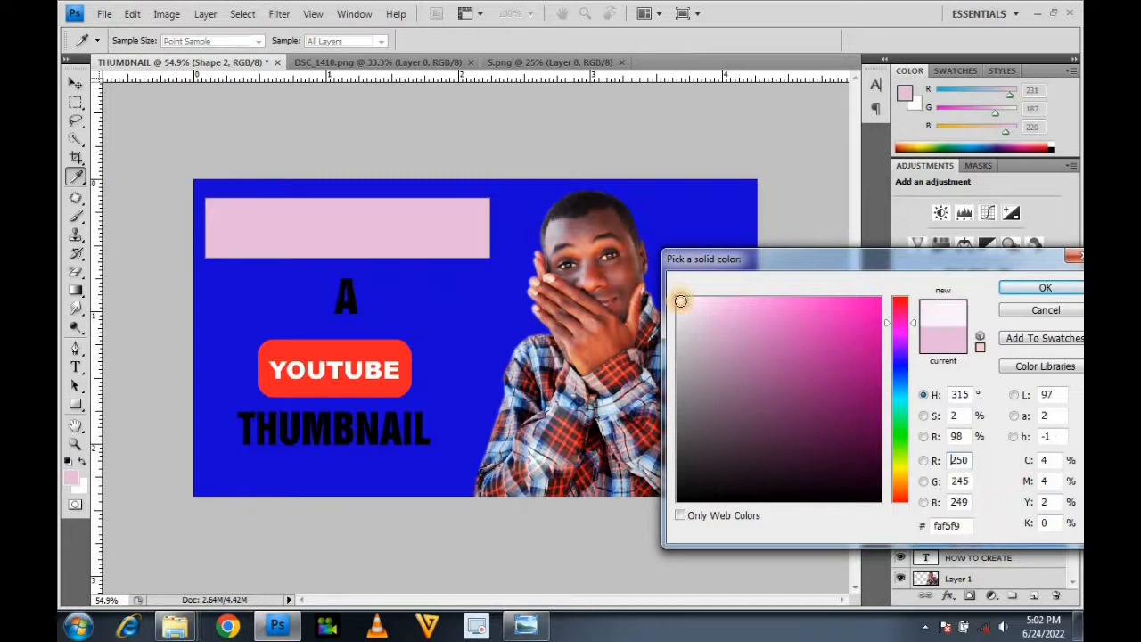
left_click(1025, 288)
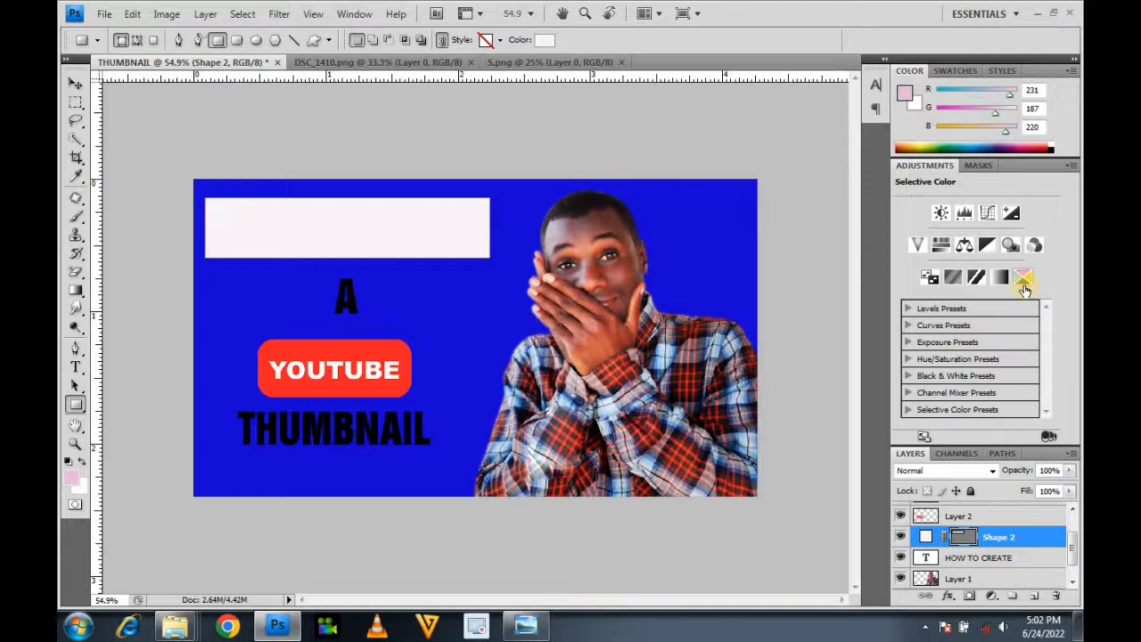
key("ctrl+bracketleft")
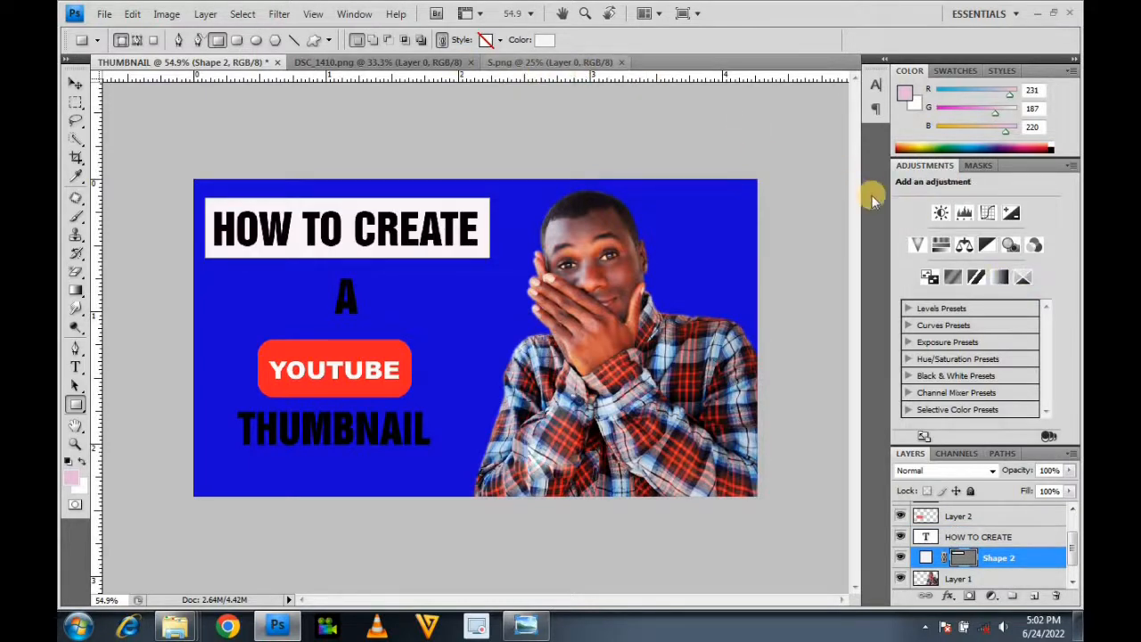
Step: Duplicate the near-white bar and place the copies behind the A and behind the THUMBNAIL text
left_click(76, 86)
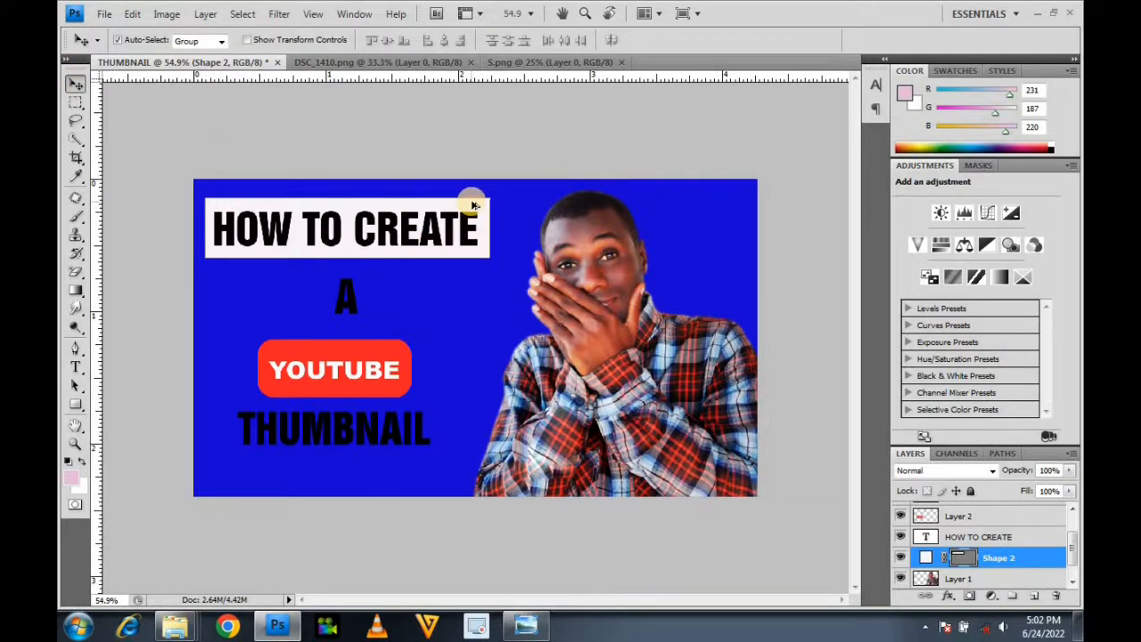
left_click_drag(481, 206, 415, 307)
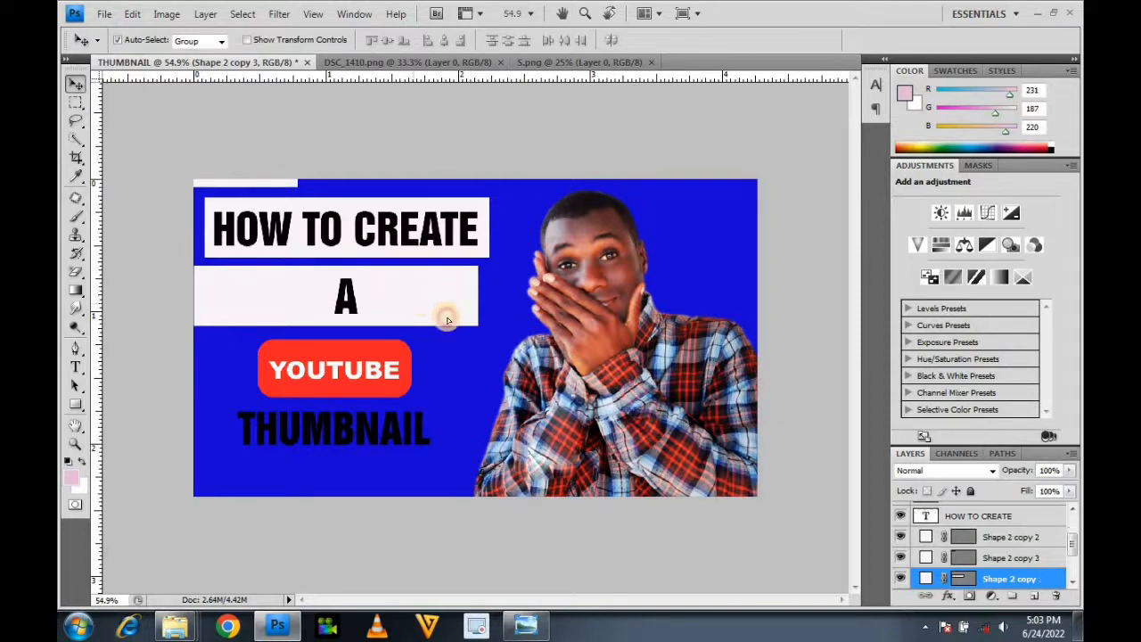
key("ctrl+z")
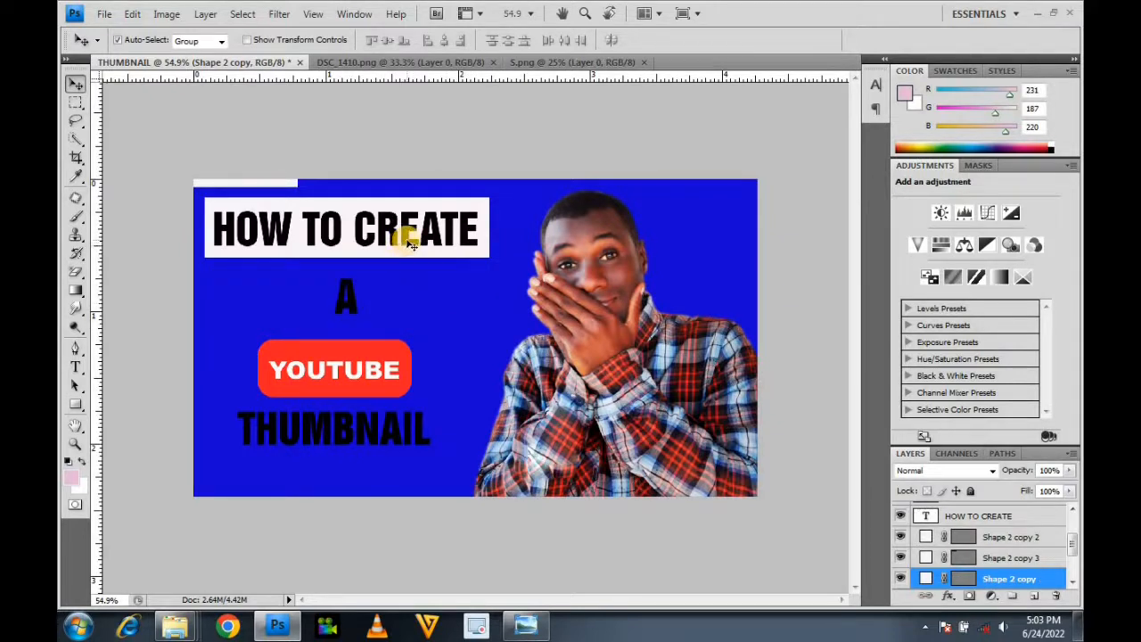
key("ctrl+z")
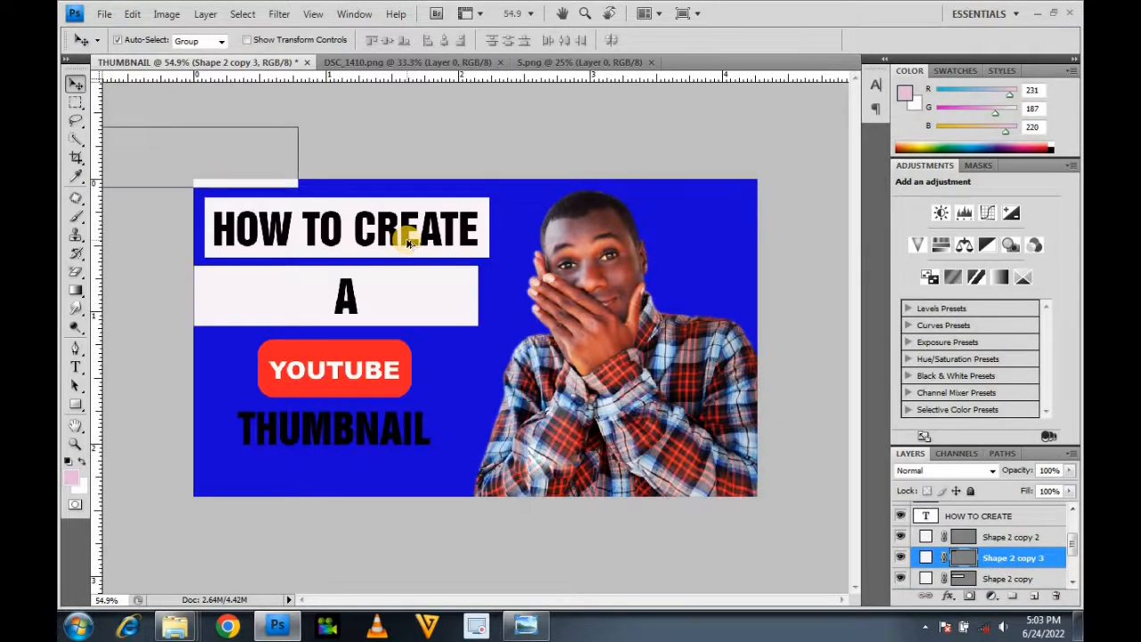
left_click_drag(366, 205, 459, 453)
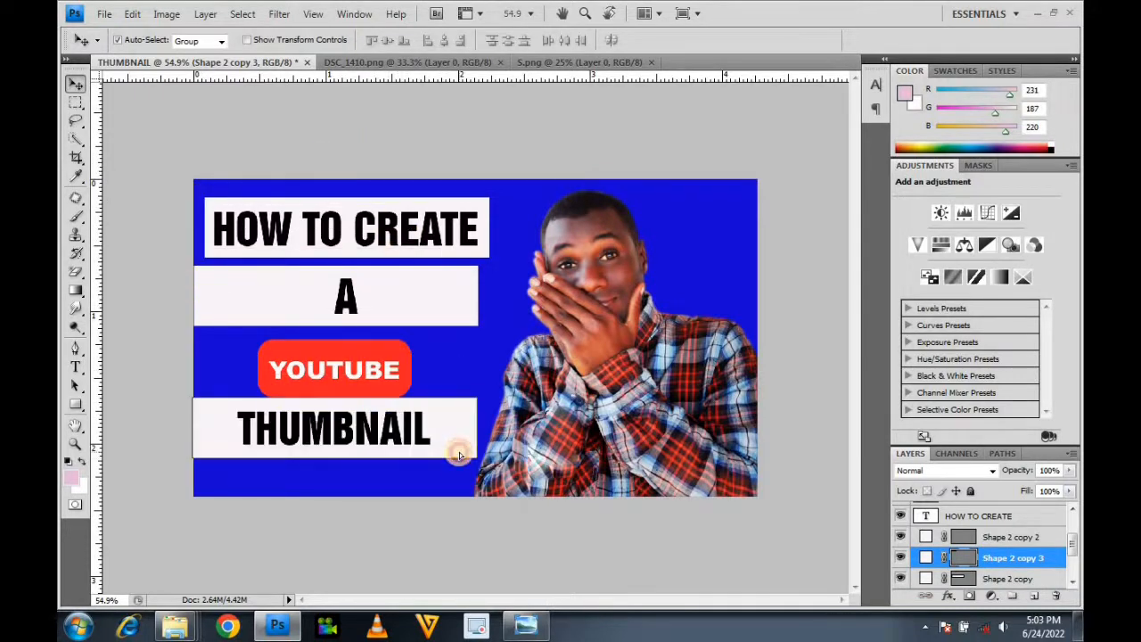
Step: Scale the bar behind THUMBNAIL to about 81% and centre it on the text
key("ctrl+t")
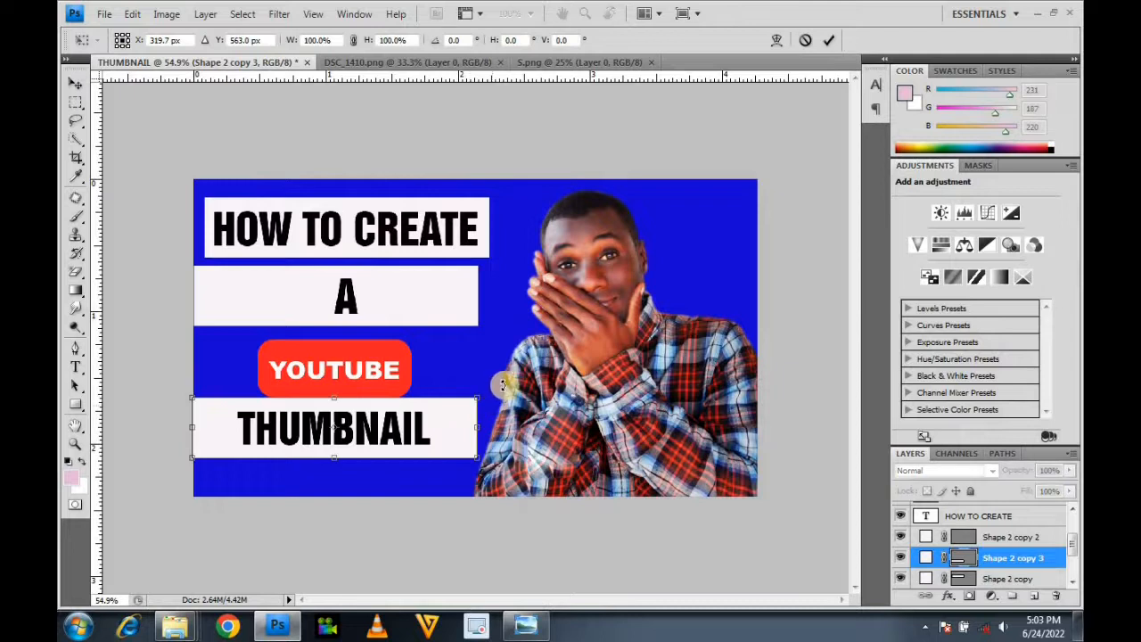
left_click_drag(464, 397, 422, 401)
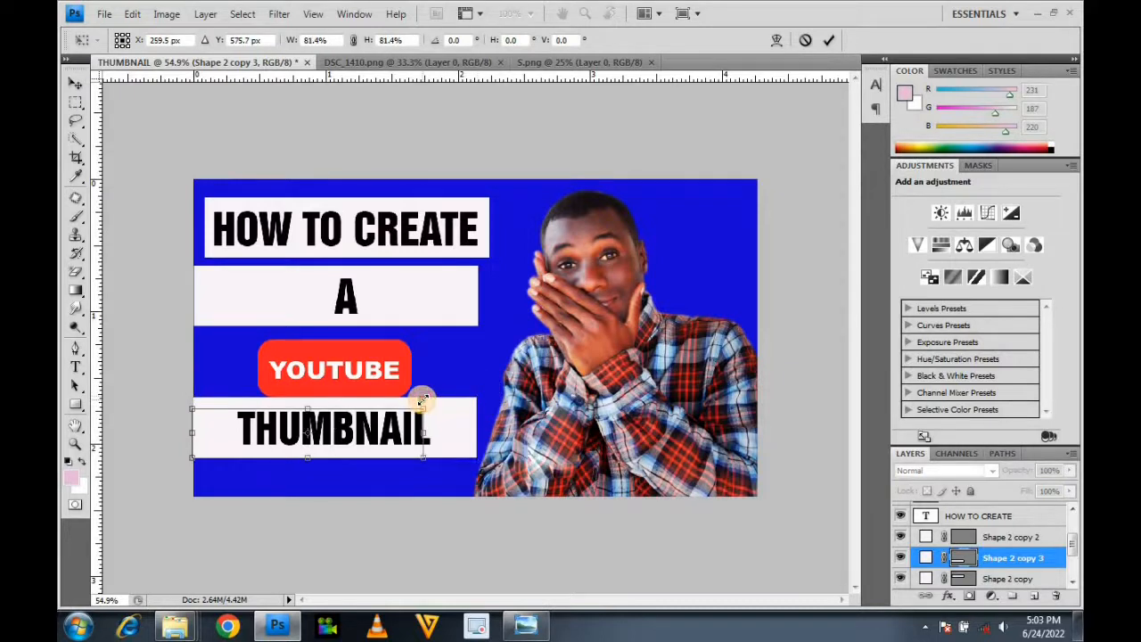
left_click_drag(237, 438, 268, 433)
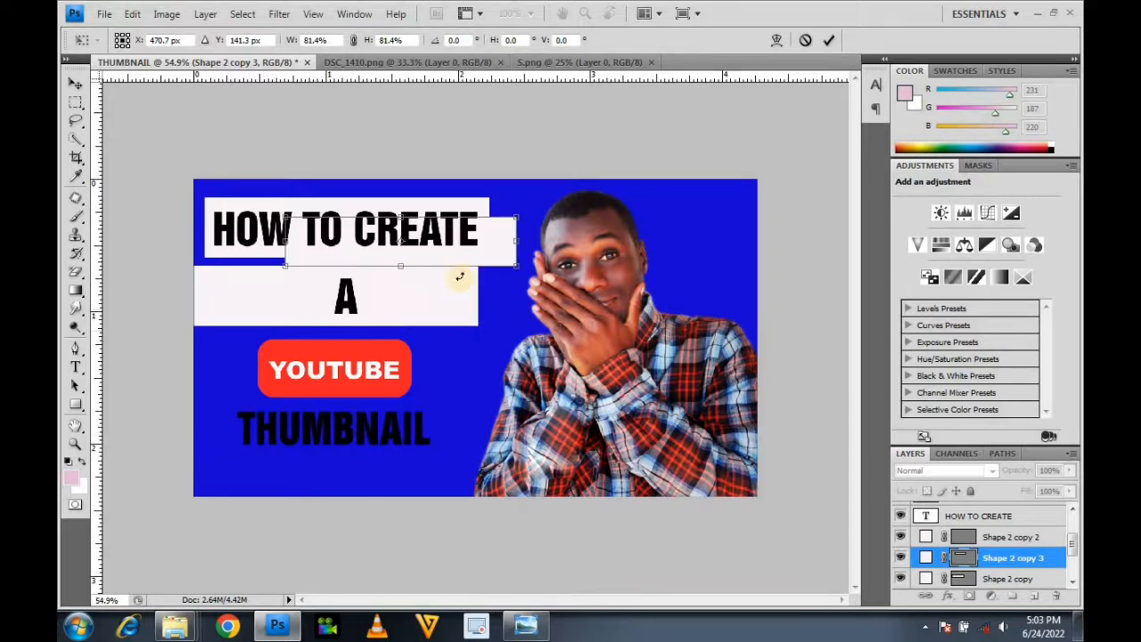
left_click_drag(502, 239, 437, 427)
key("Return")
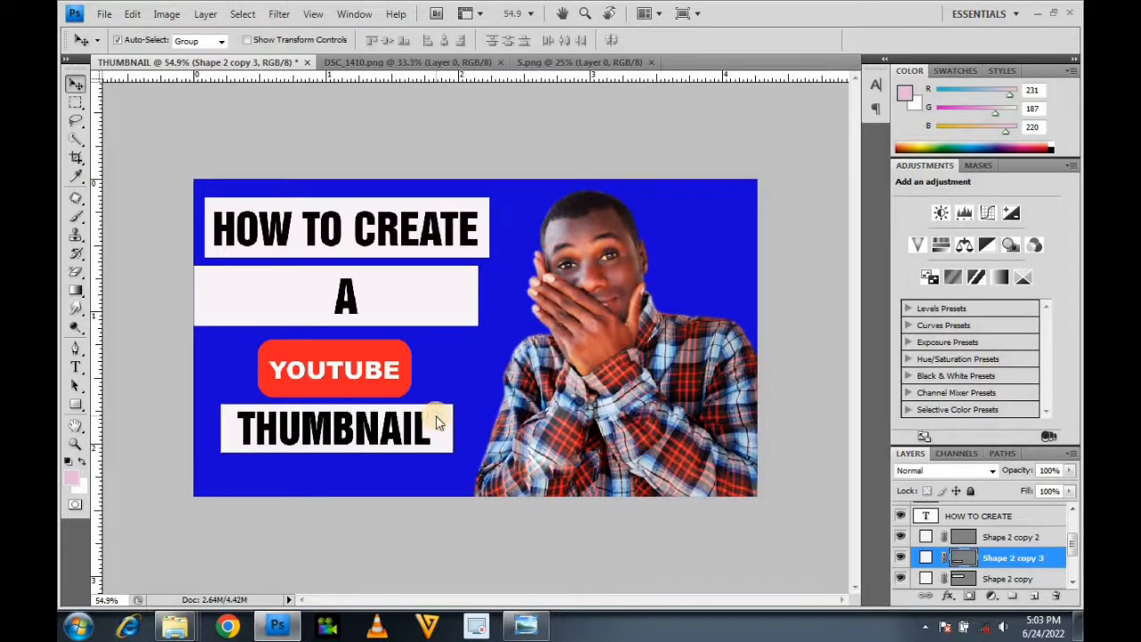
Step: Shrink the near-white bar behind the A to about 76% height, narrow it to a small box and centre it on the letter
left_click(465, 285)
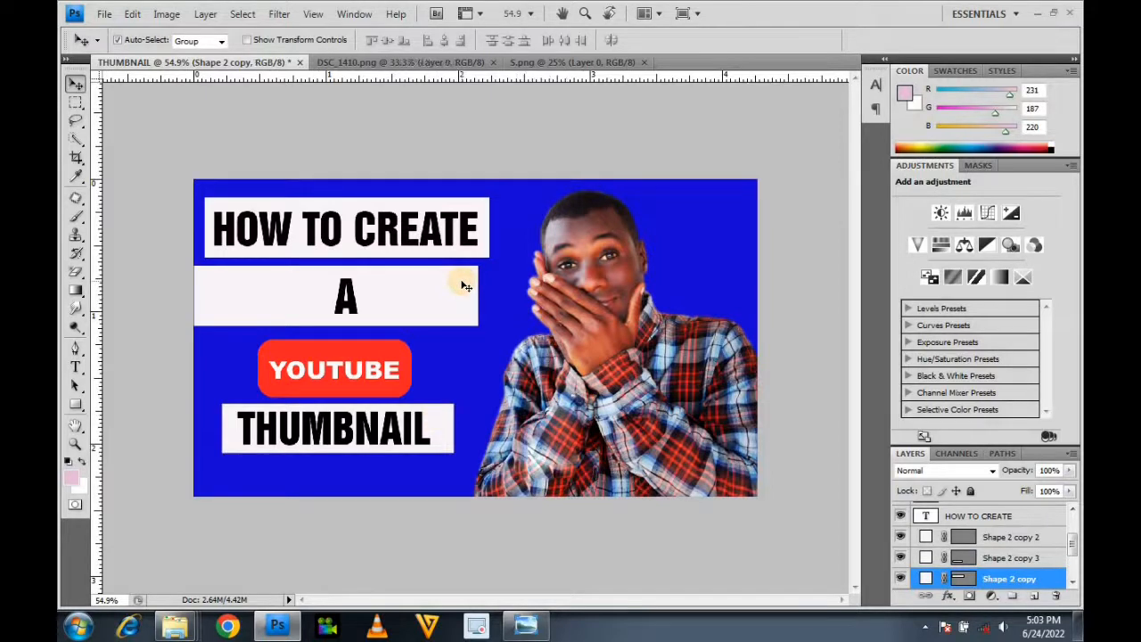
key("ctrl+t")
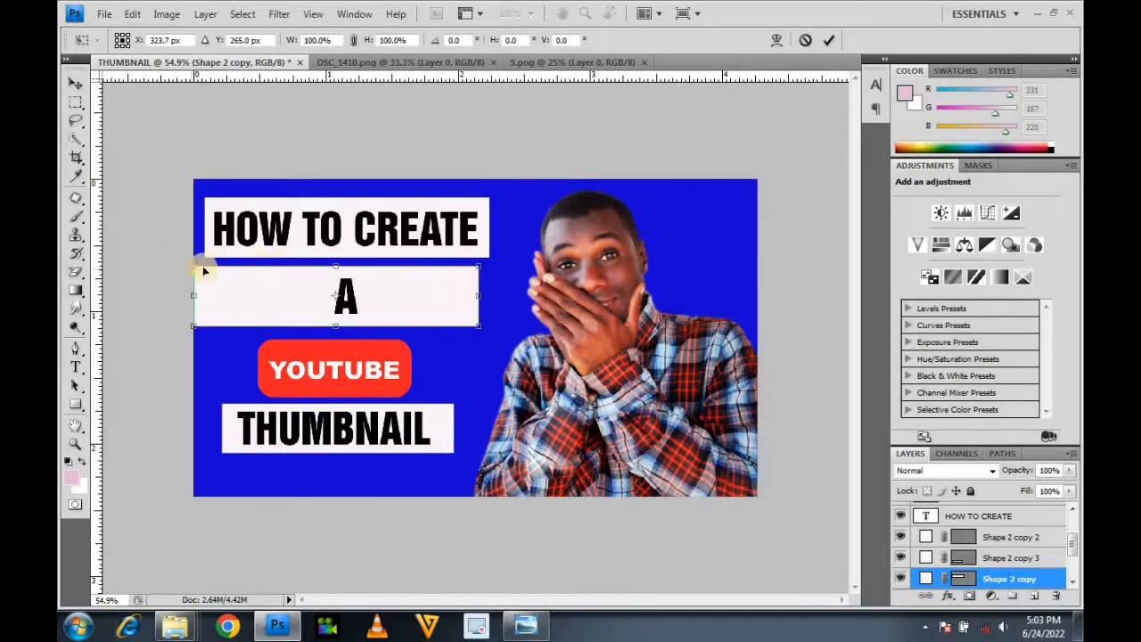
left_click_drag(195, 265, 257, 290)
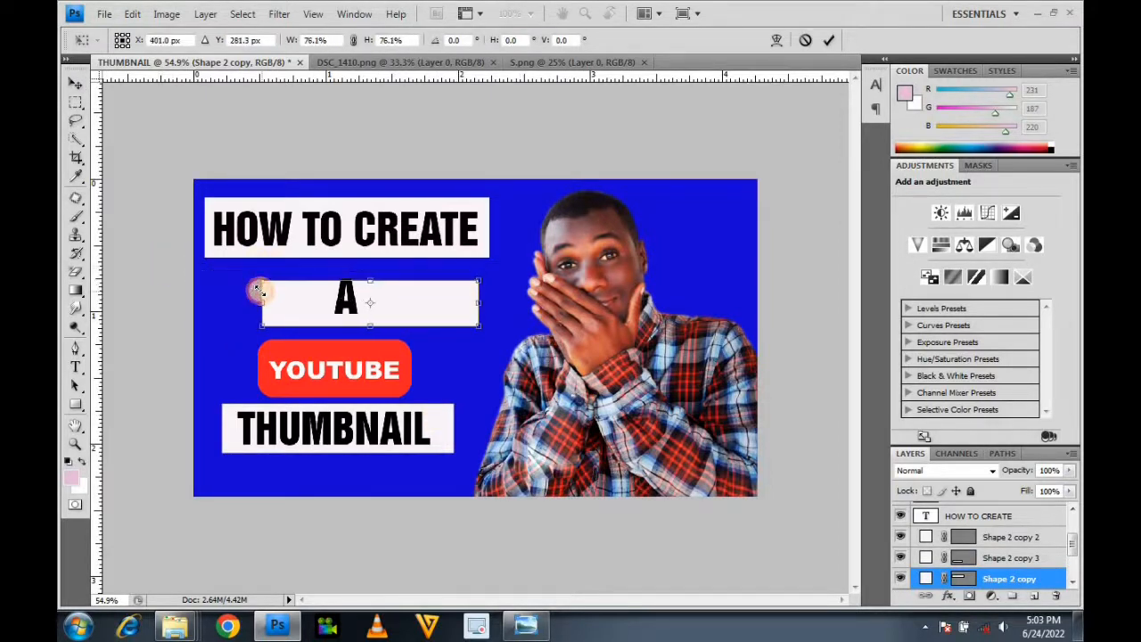
left_click_drag(480, 302, 368, 293)
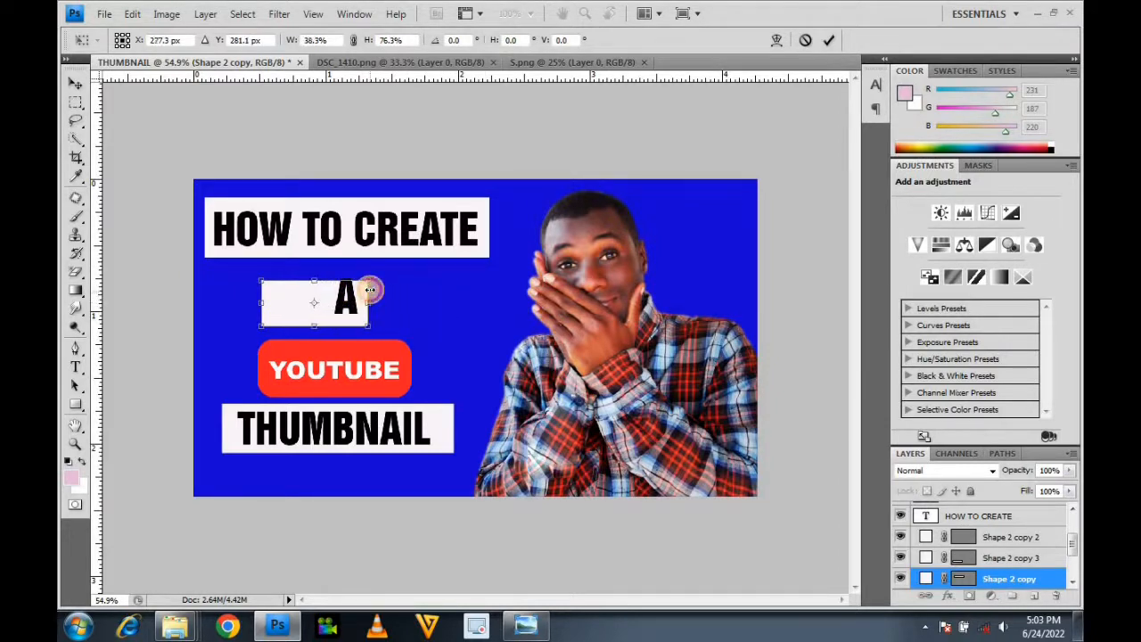
left_click_drag(270, 302, 332, 300)
key("Return")
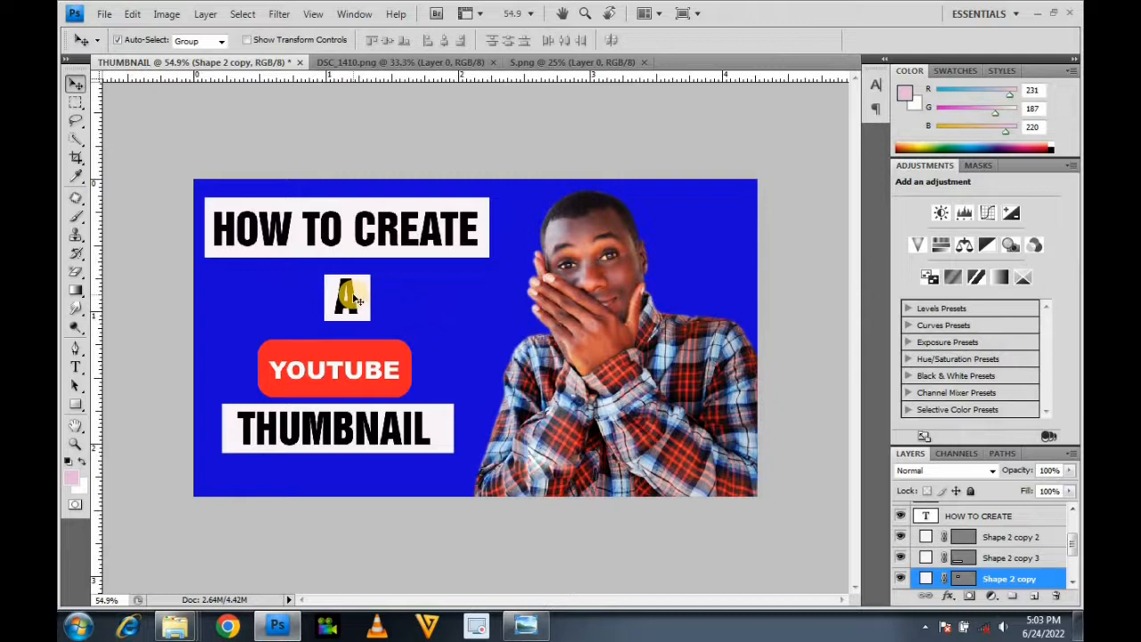
Step: Reduce the height of the bar behind HOW TO CREATE to about 85%, trimming its upper and lower edges
left_click(355, 204)
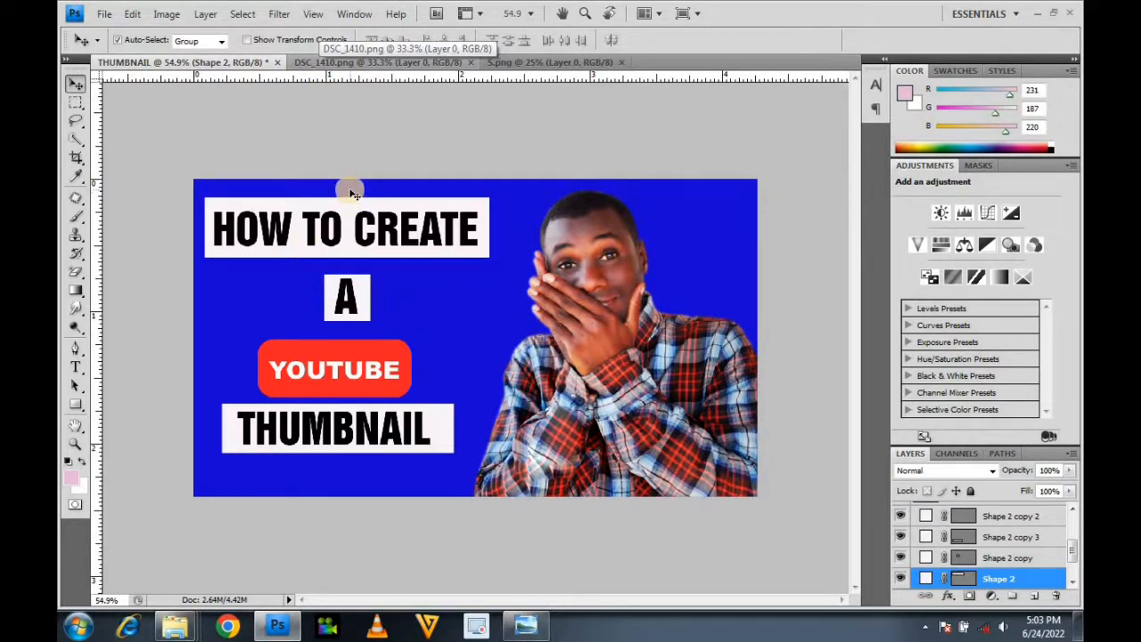
key("ctrl+t")
left_click_drag(346, 195, 346, 200)
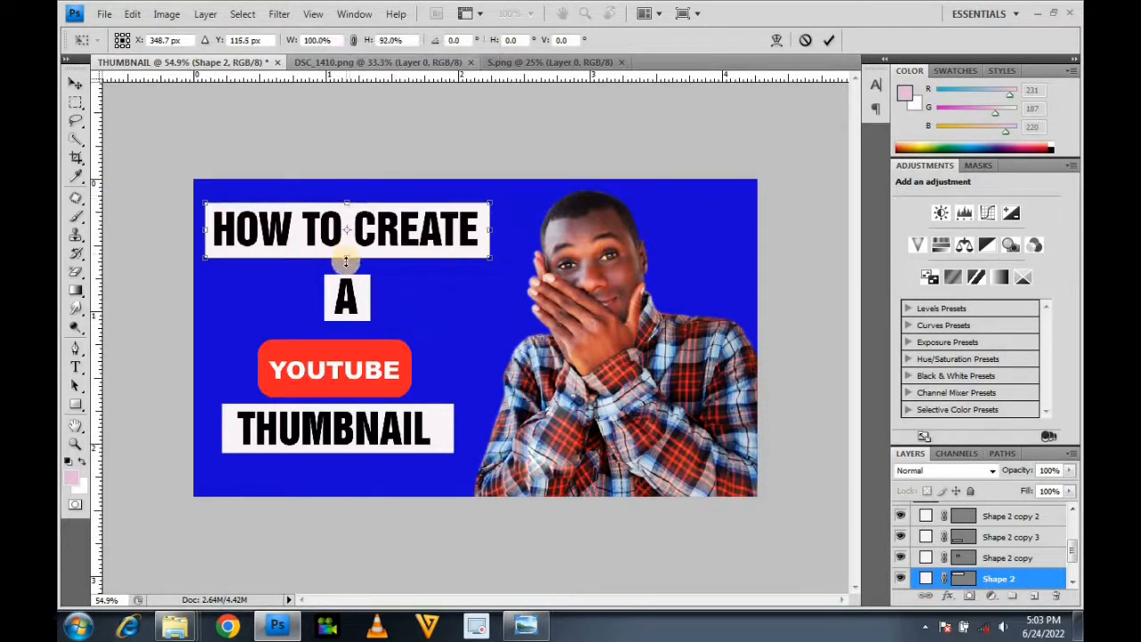
left_click_drag(348, 256, 348, 251)
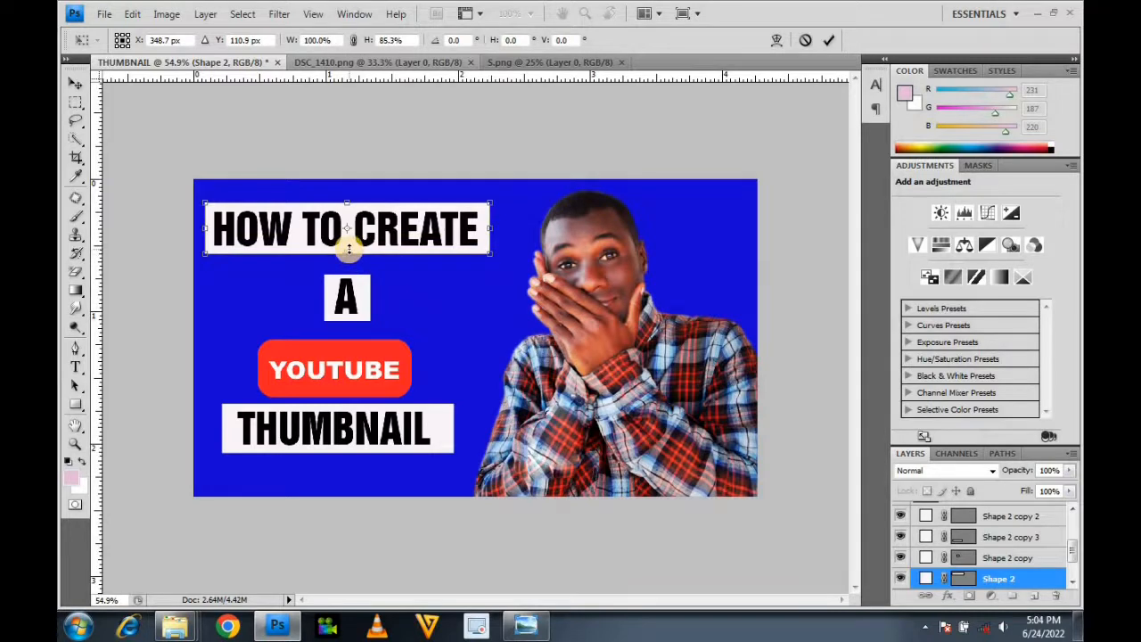
key("Return")
Step: Move the A and its near-white box up closer to the HOW TO CREATE bar, keeping the letter centred
mouse_move(360, 297)
left_mouse_down()
mouse_move(367, 260)
mouse_move(365, 285)
left_mouse_up()
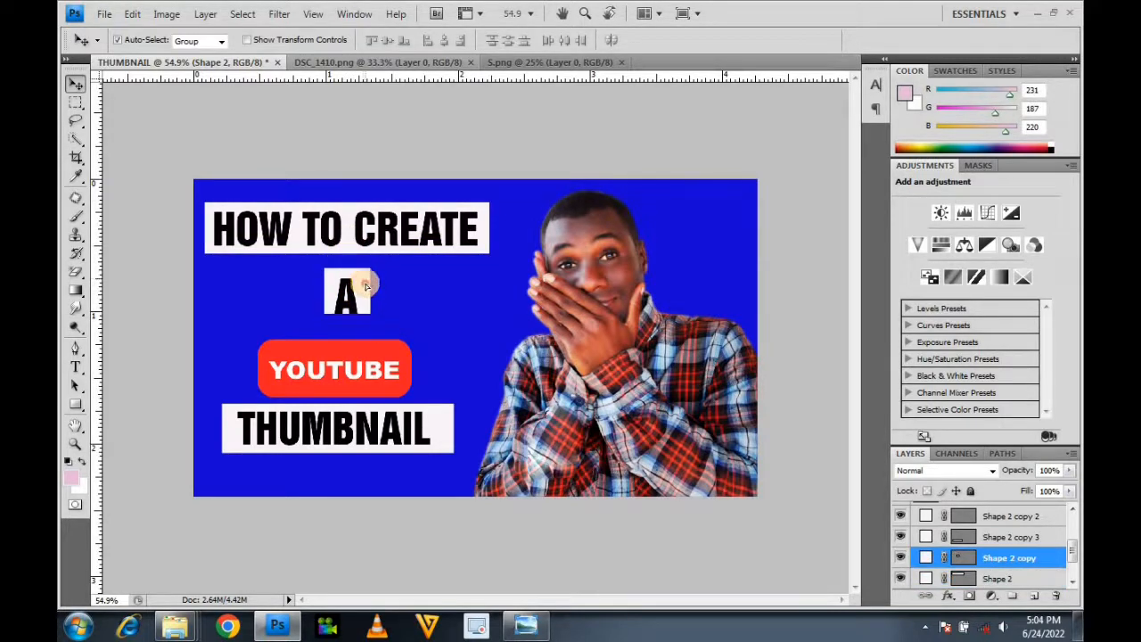
left_click(348, 292)
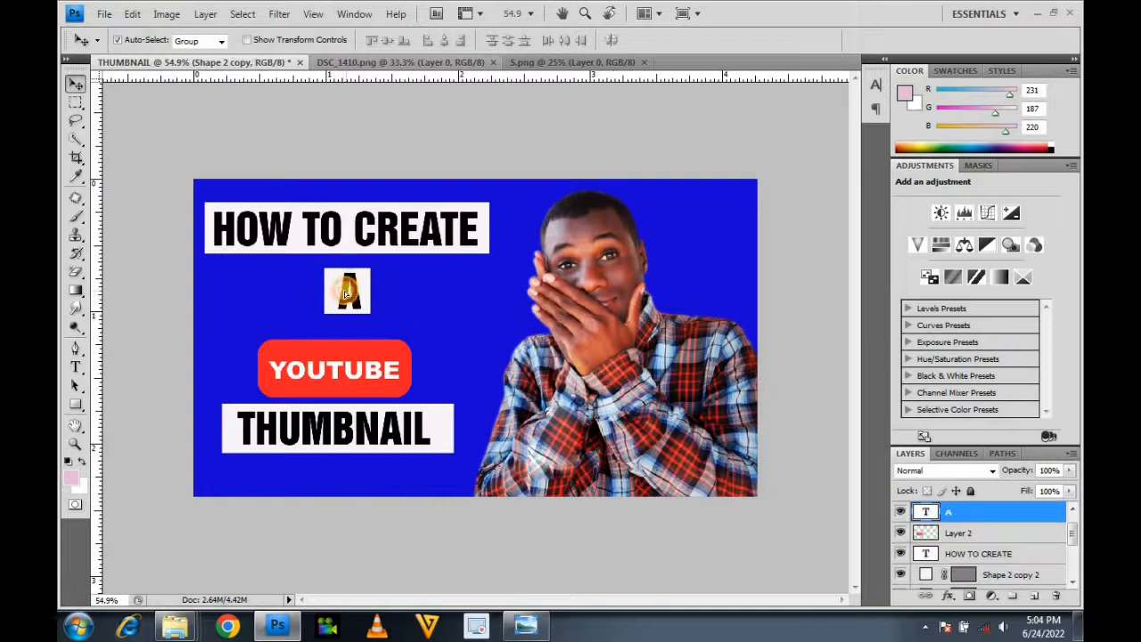
left_click_drag(362, 284, 360, 279)
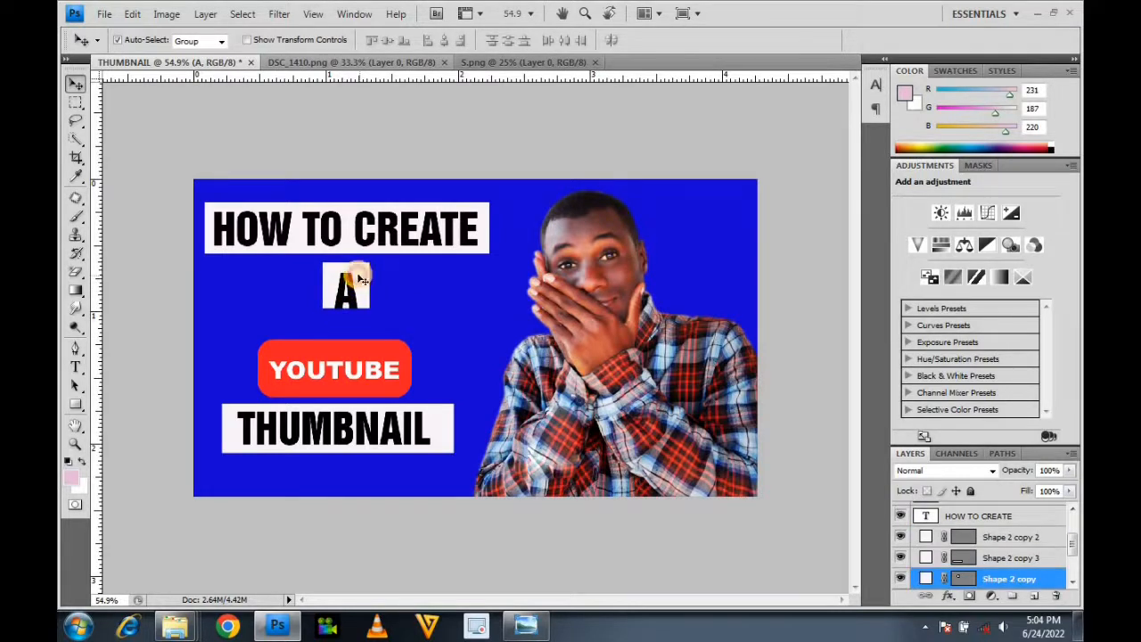
left_click(346, 292)
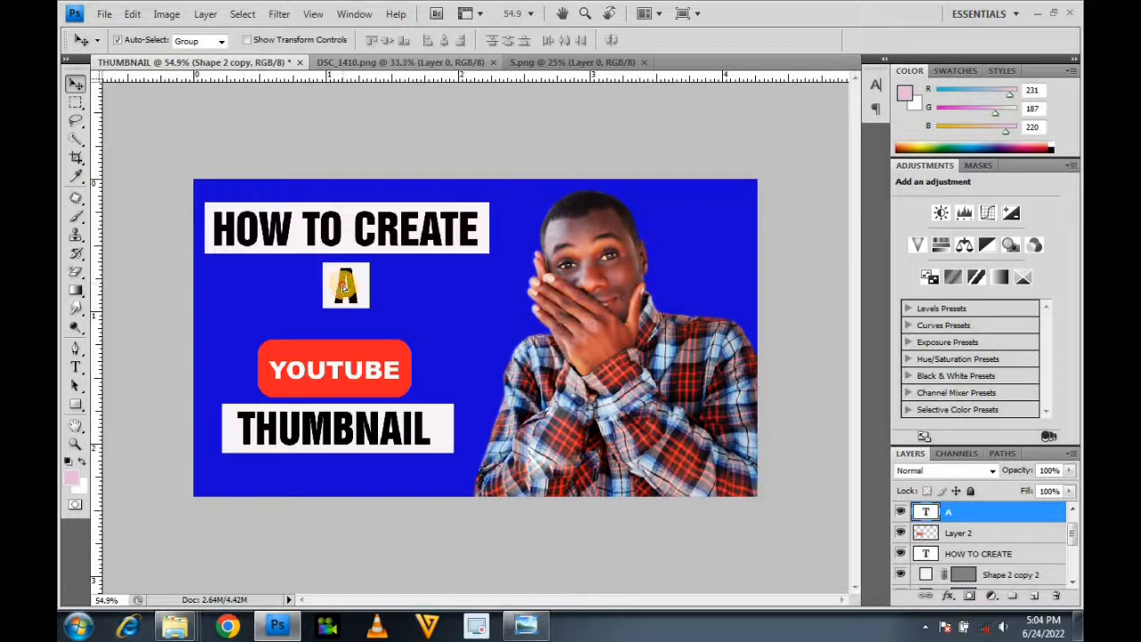
Step: Move the YOUTUBE badge up beneath the A, and bring the THUMBNAIL text and its bar up directly below the badge
left_click_drag(348, 369, 359, 340)
left_click(340, 424)
left_click_drag(348, 407, 357, 401)
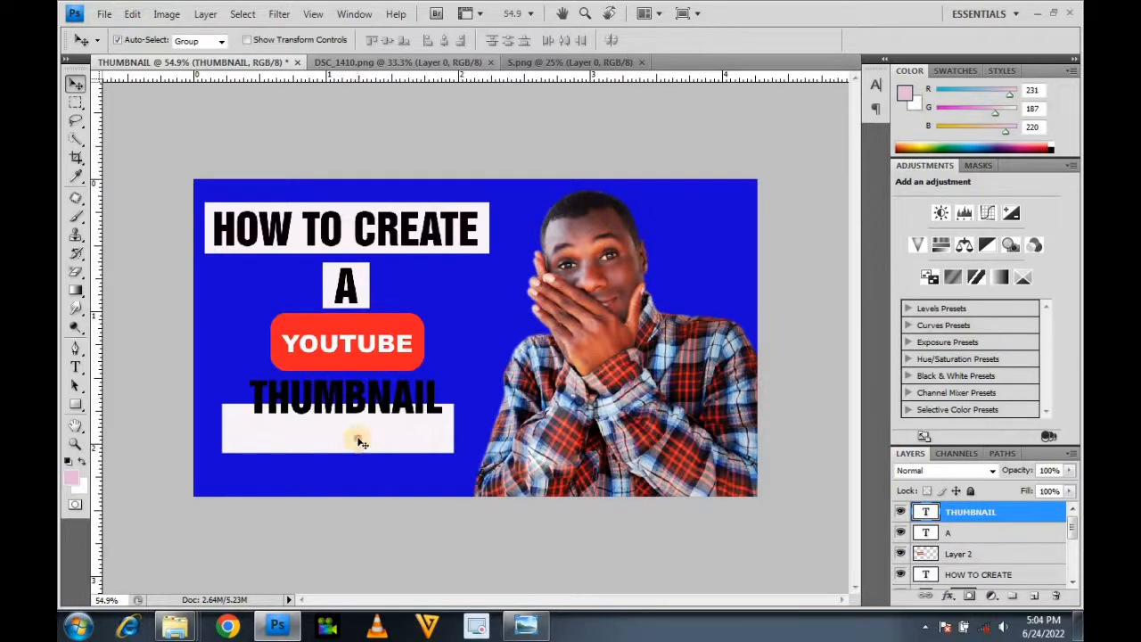
left_click_drag(360, 443, 358, 420)
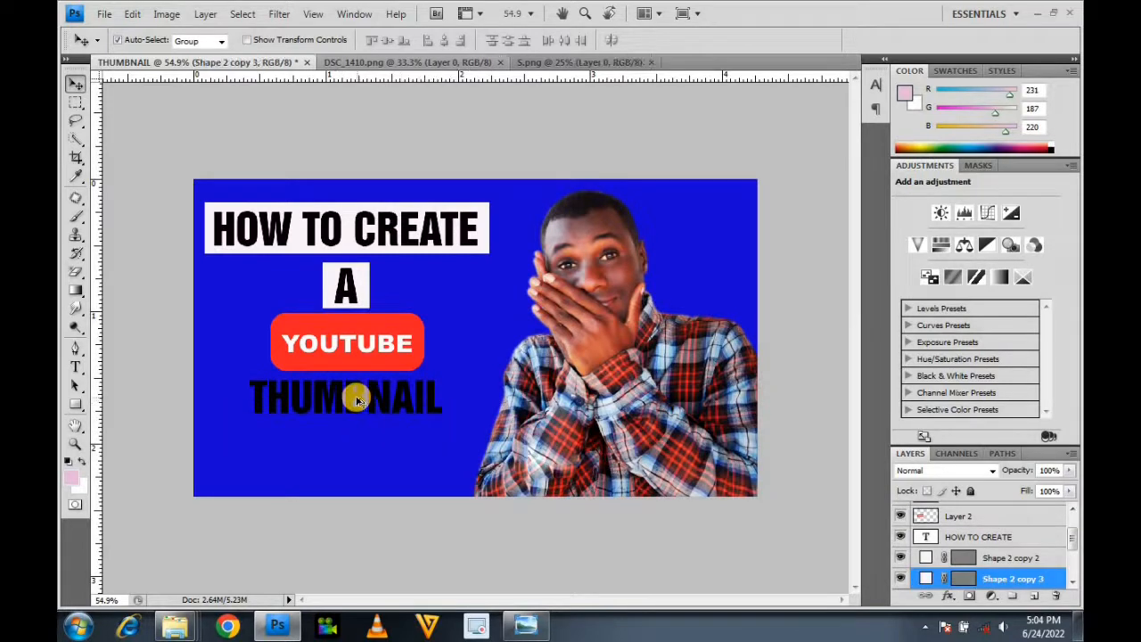
key("ctrl+z")
left_click_drag(369, 444, 376, 408)
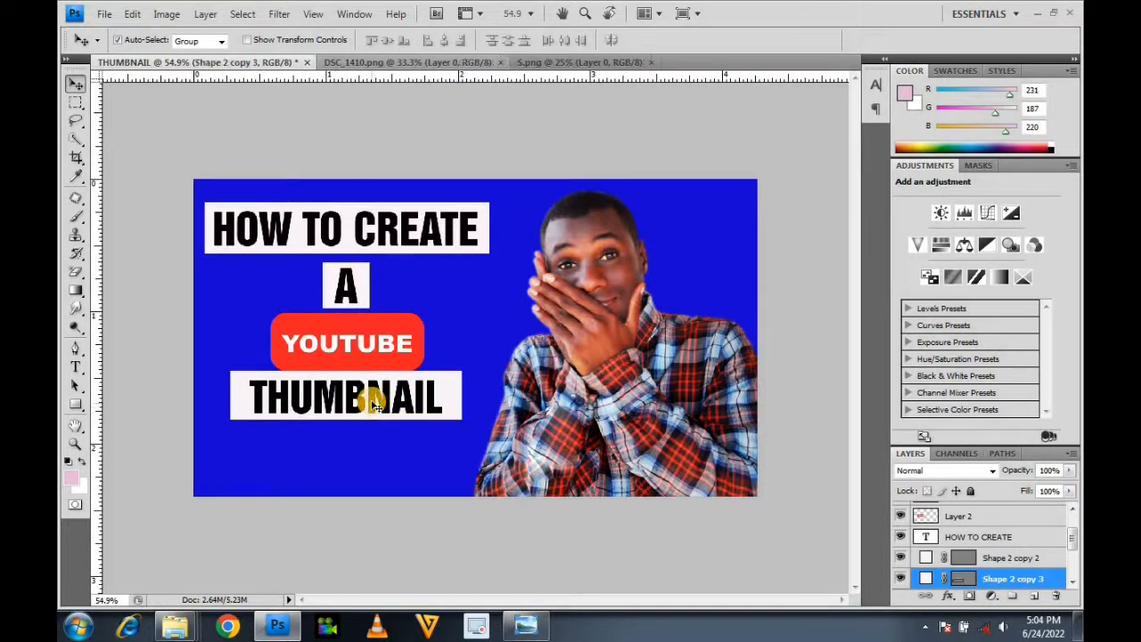
Step: Narrow the bar behind THUMBNAIL to about 92% width and shift it right to centre it on the text
key("ctrl+t")
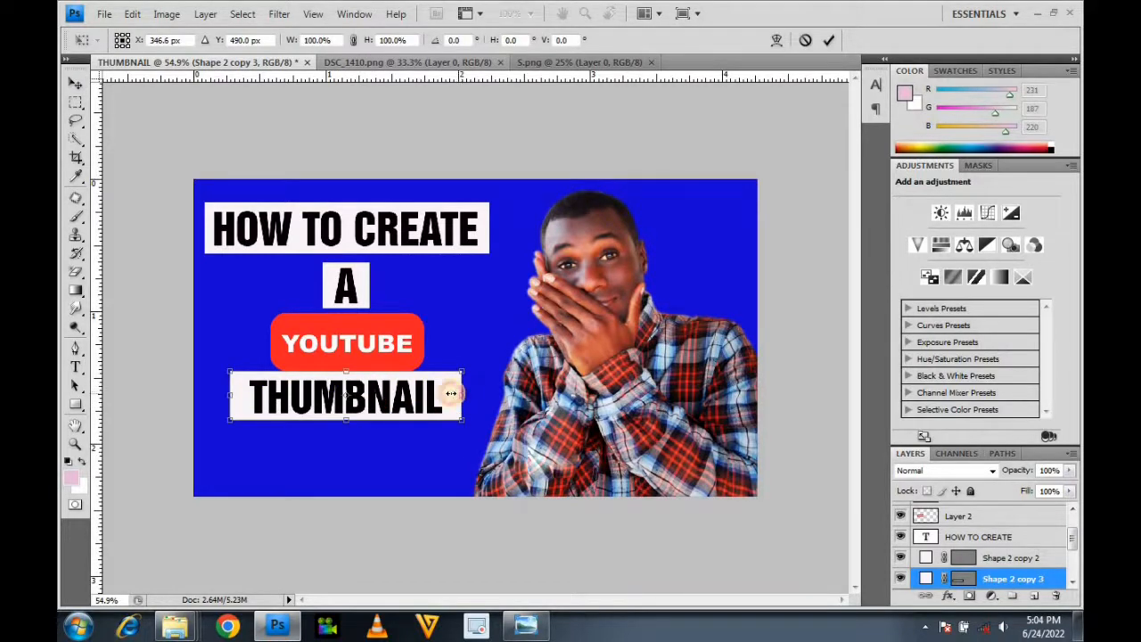
left_click_drag(451, 393, 444, 393)
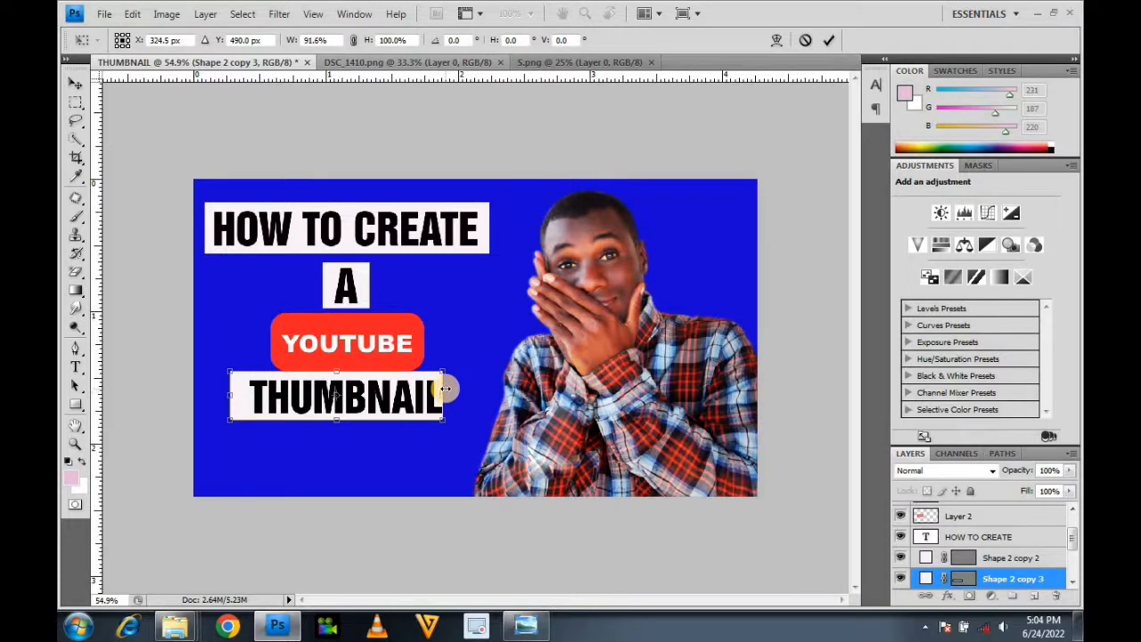
key("Right")
key("Right")
key("Right")
key("Right")
key("Right")
key("Right")
key("Right")
key("Right")
key("Right")
key("Right")
key("Right")
key("Right")
key("Right")
key("Right")
key("Right")
key("Right")
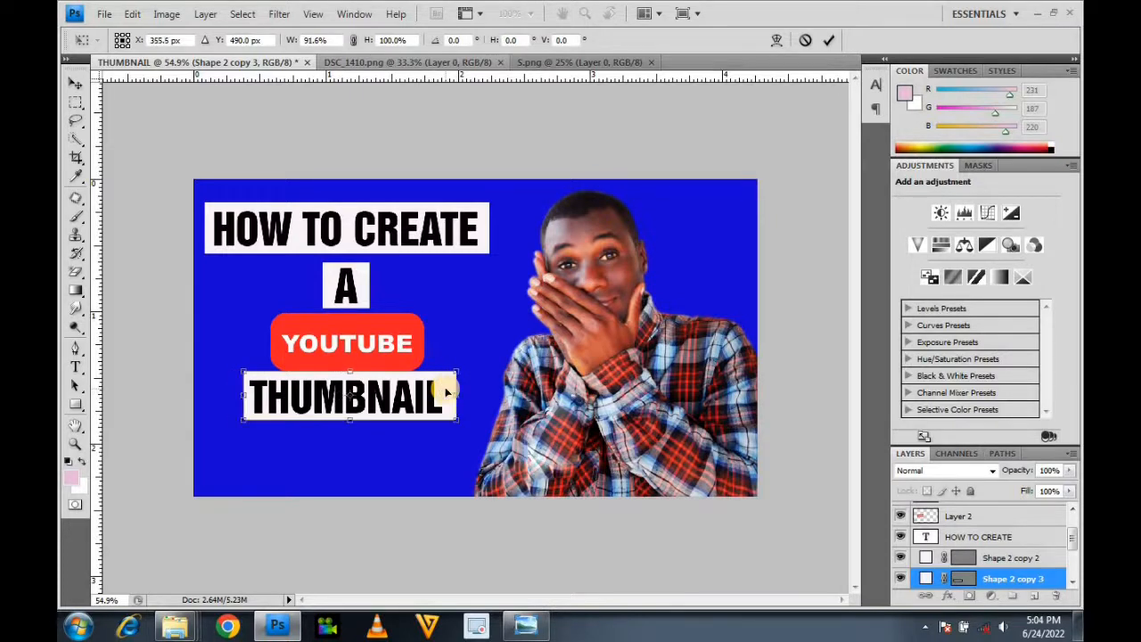
key("Return")
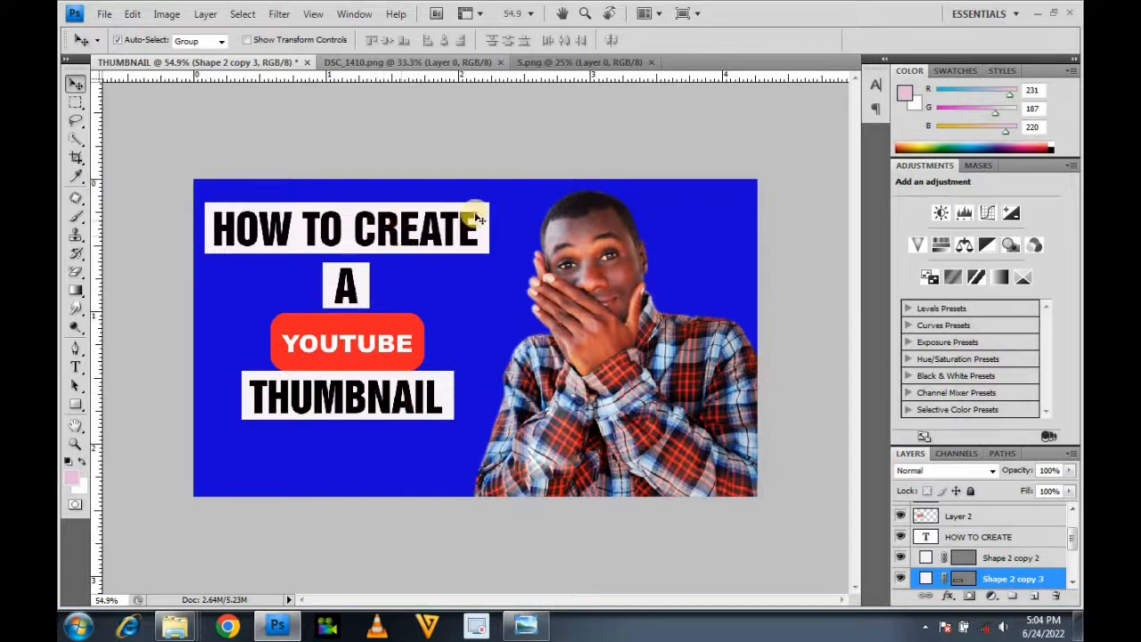
Step: Scale the YOUTUBE badge down slightly and centre it below the A, leaving a gap above the THUMBNAIL bar
left_click(394, 336)
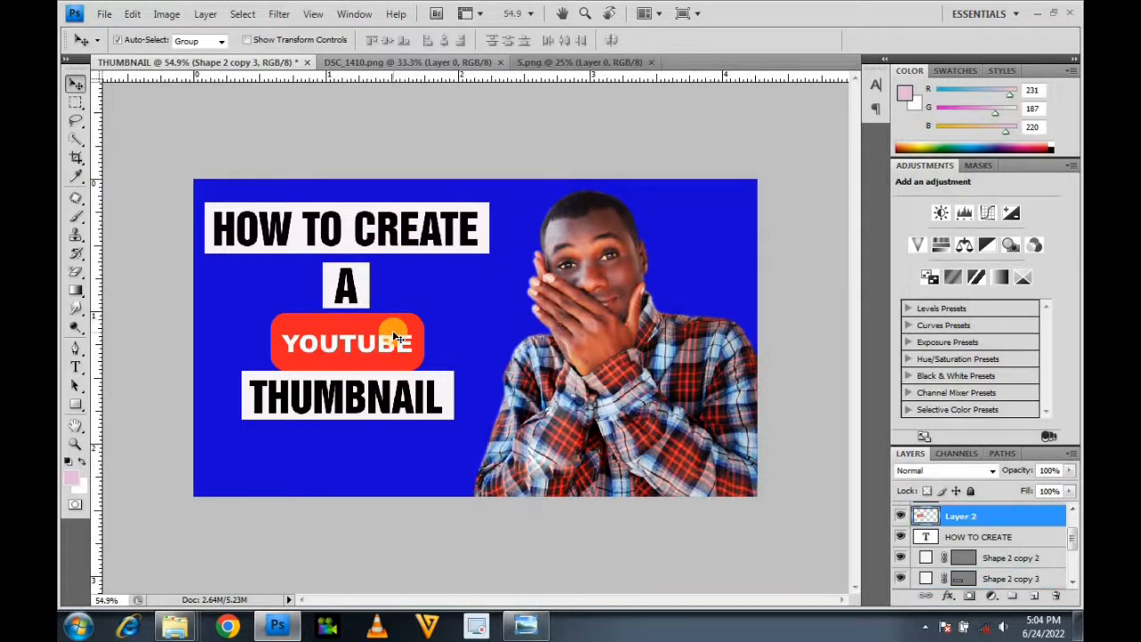
key("ctrl+t")
left_click_drag(420, 309, 375, 337)
key("Return")
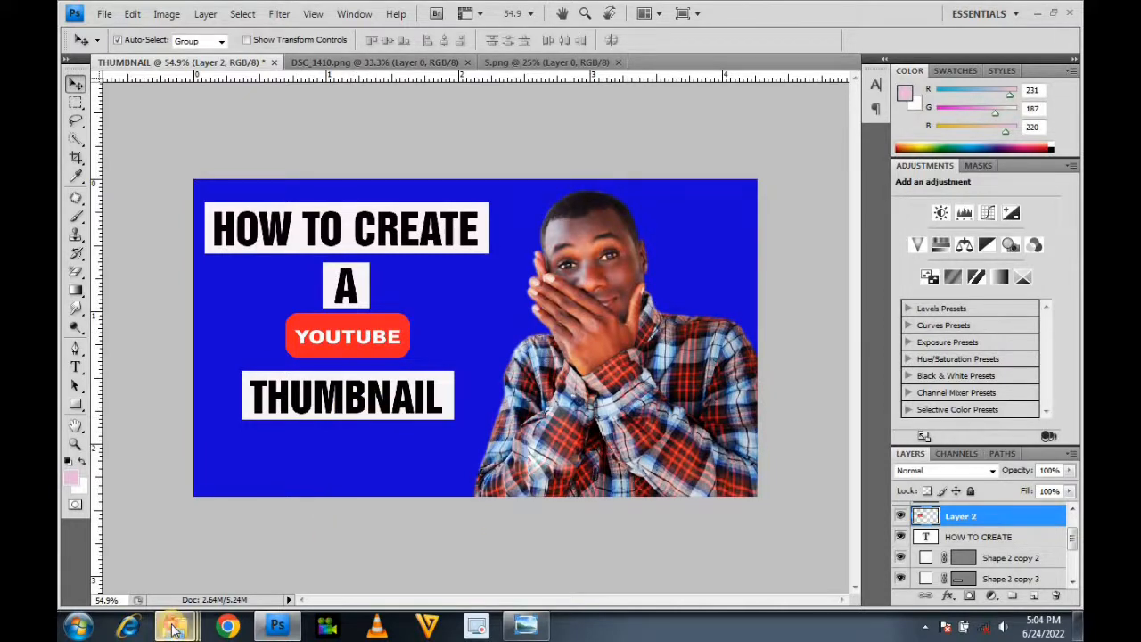
Step: Open PHOTOSHOP 2D copyGG and HOW TO ADD BORDER TO IMAGES OR PICTURES copy from the Pictures library in Photoshop
mouse_move(174, 624)
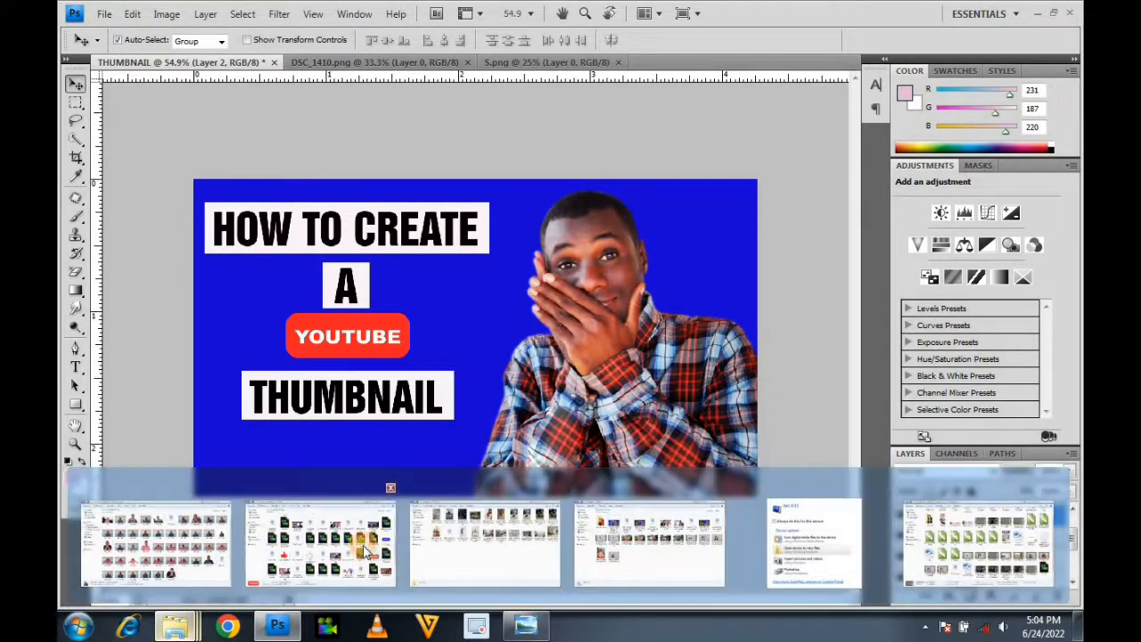
left_click(362, 548)
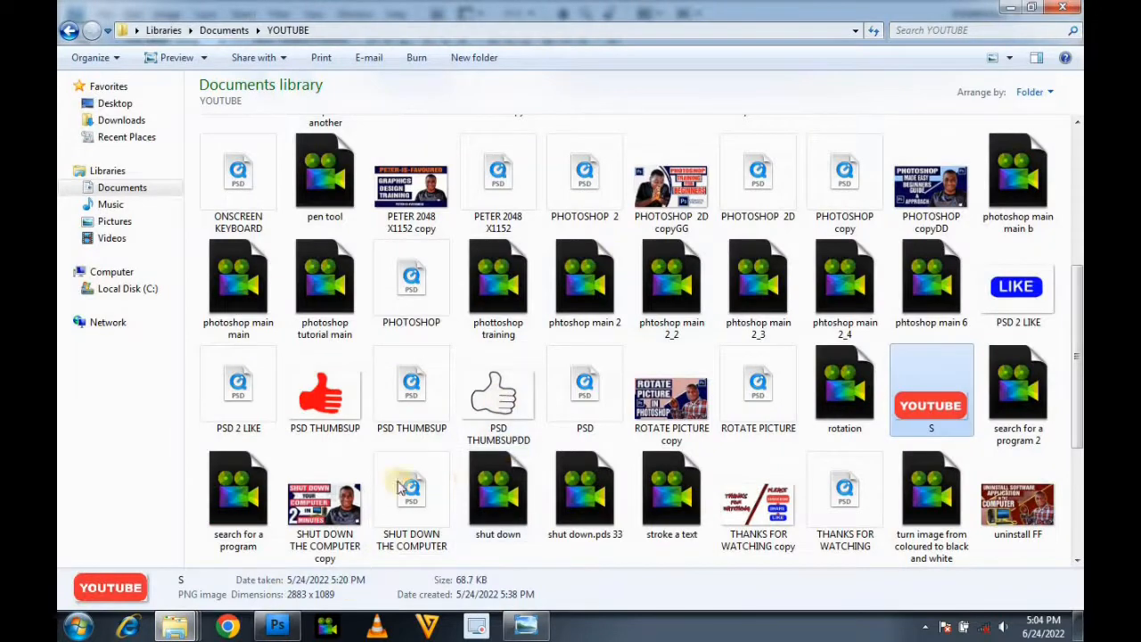
left_click(180, 627)
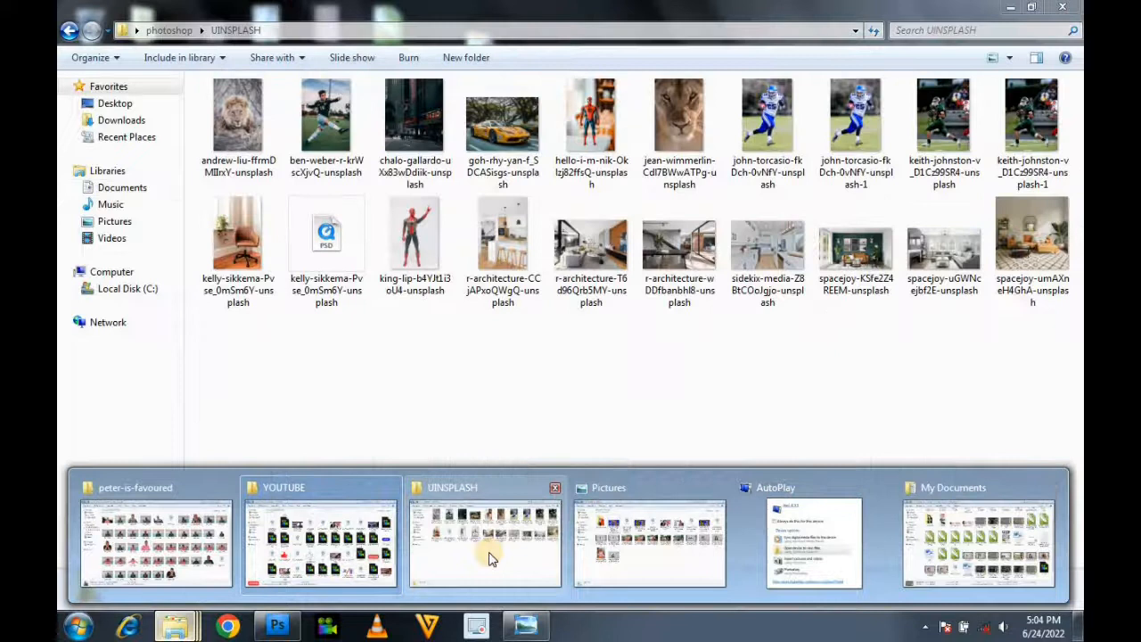
left_click(486, 556)
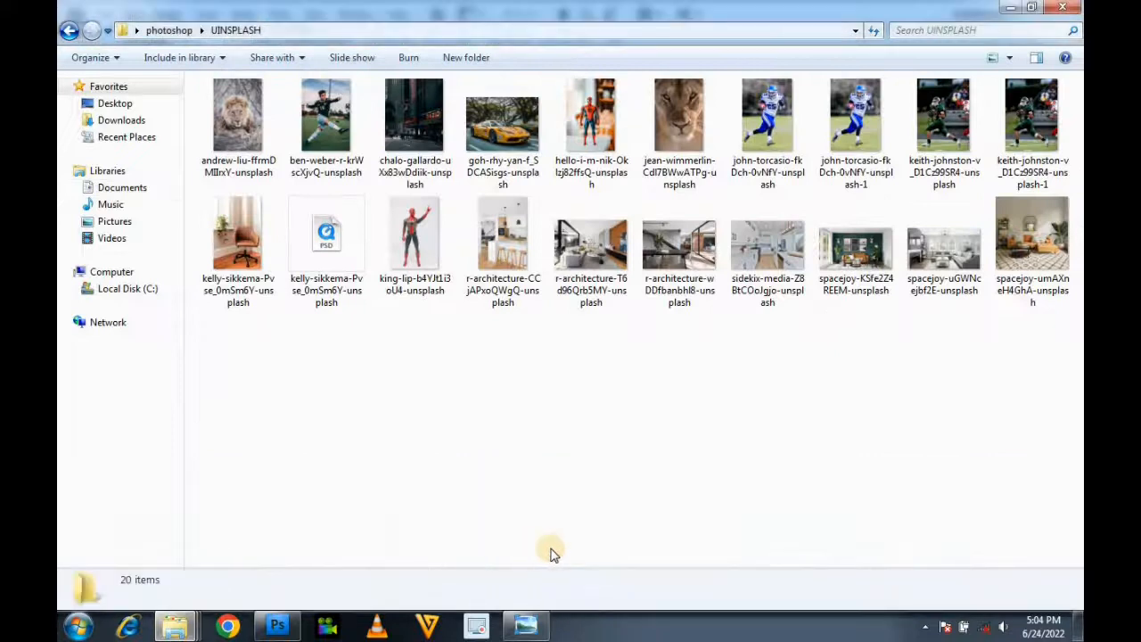
left_click(187, 623)
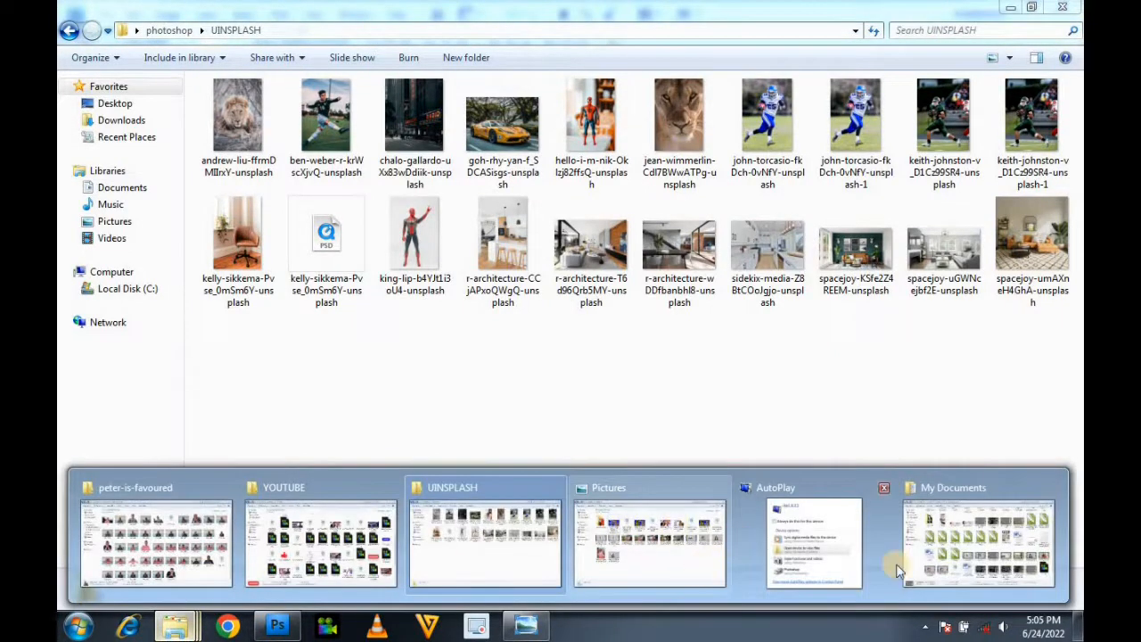
left_click(679, 563)
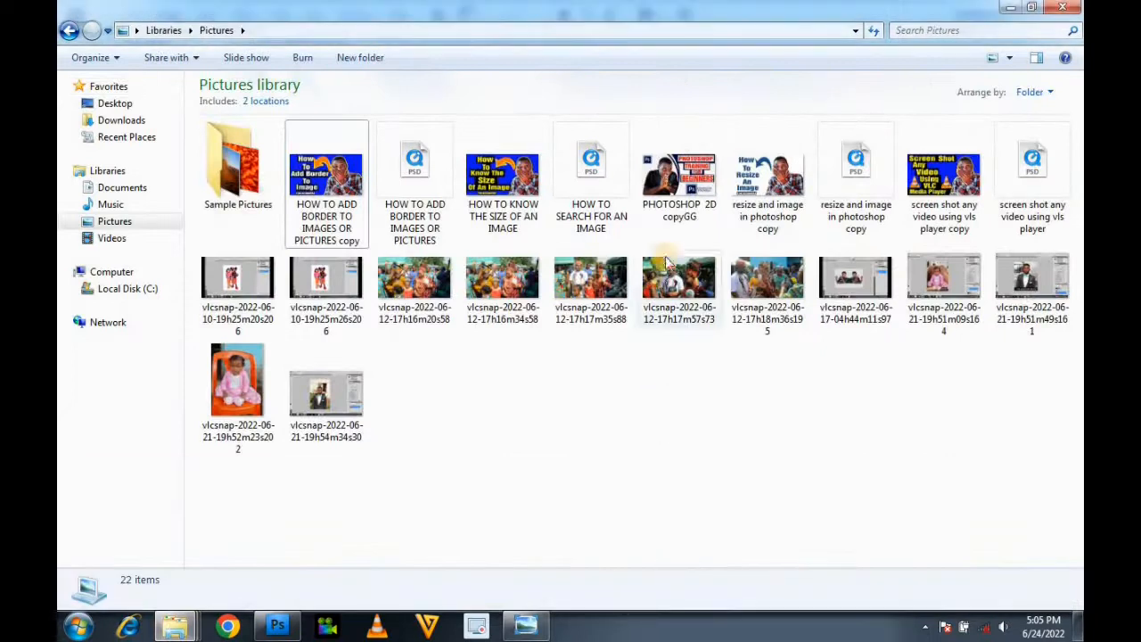
left_click(686, 178)
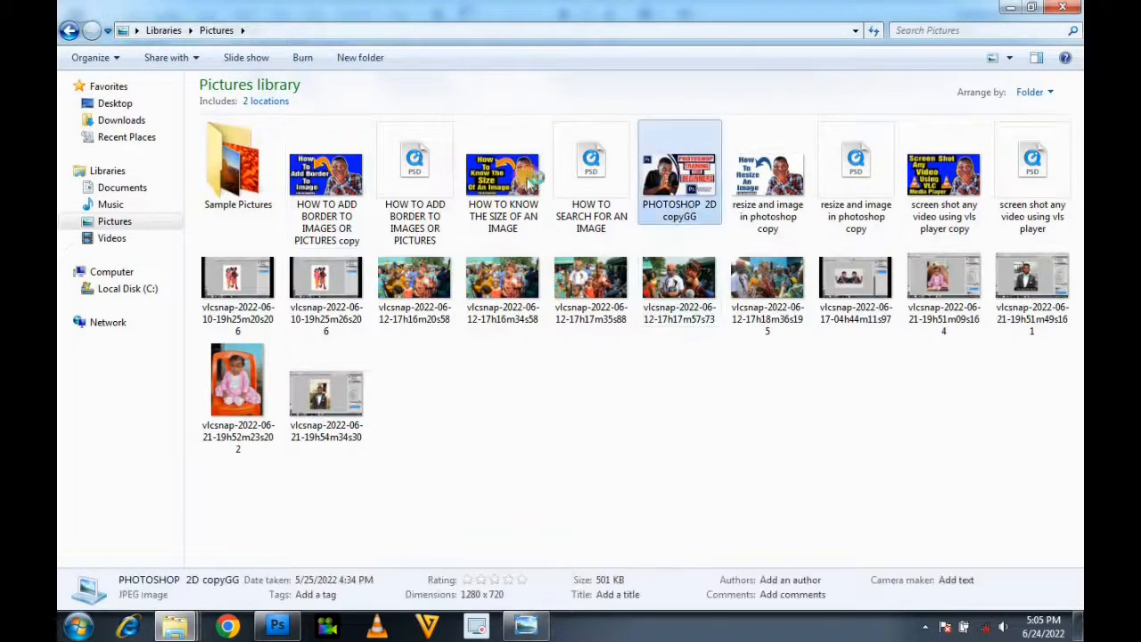
left_click(319, 171, "ctrl")
left_click_drag(323, 174, 372, 460)
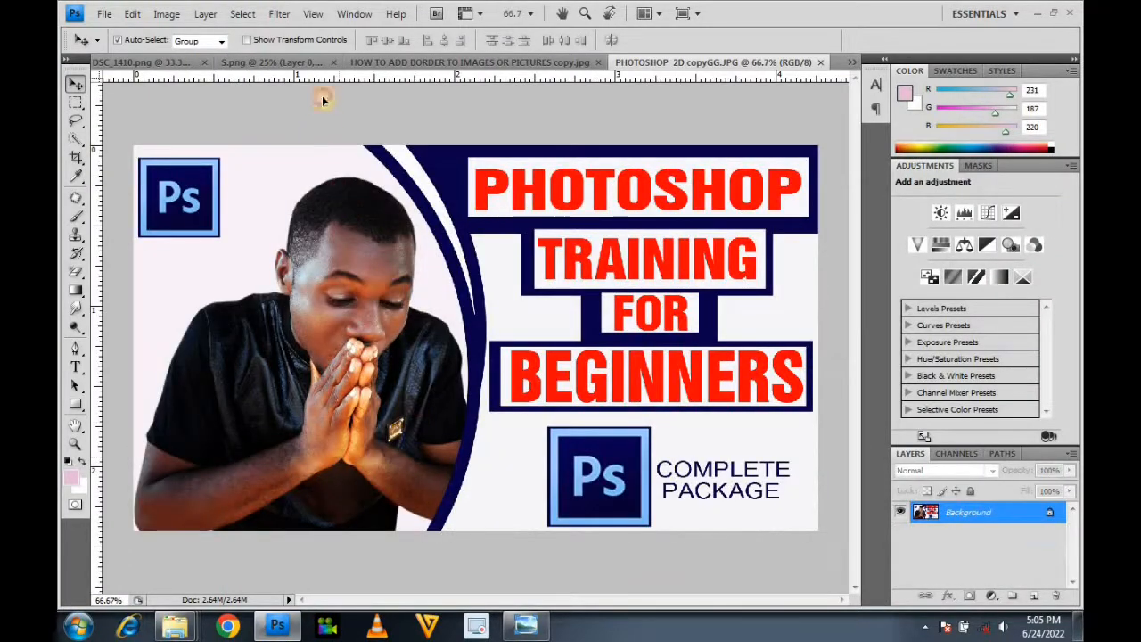
Step: Copy the PHOTOSHOP 2D copyGG image into the THUMBNAIL document, scale it to 25.8% and place it below the THUMBNAIL text
left_click_drag(337, 71, 345, 379)
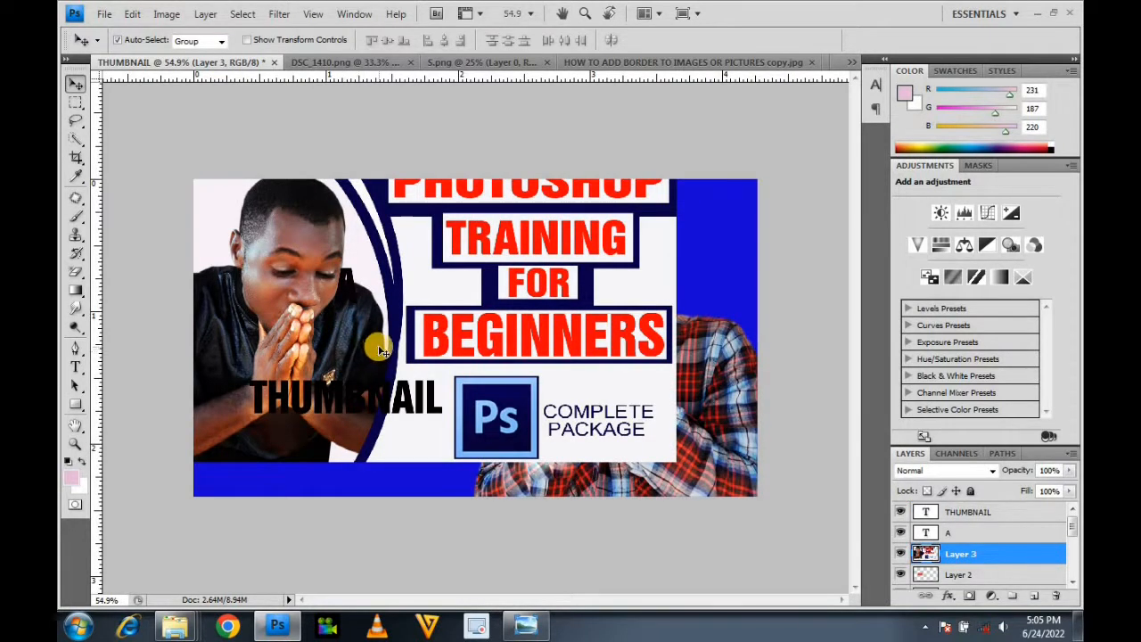
key("ctrl+t")
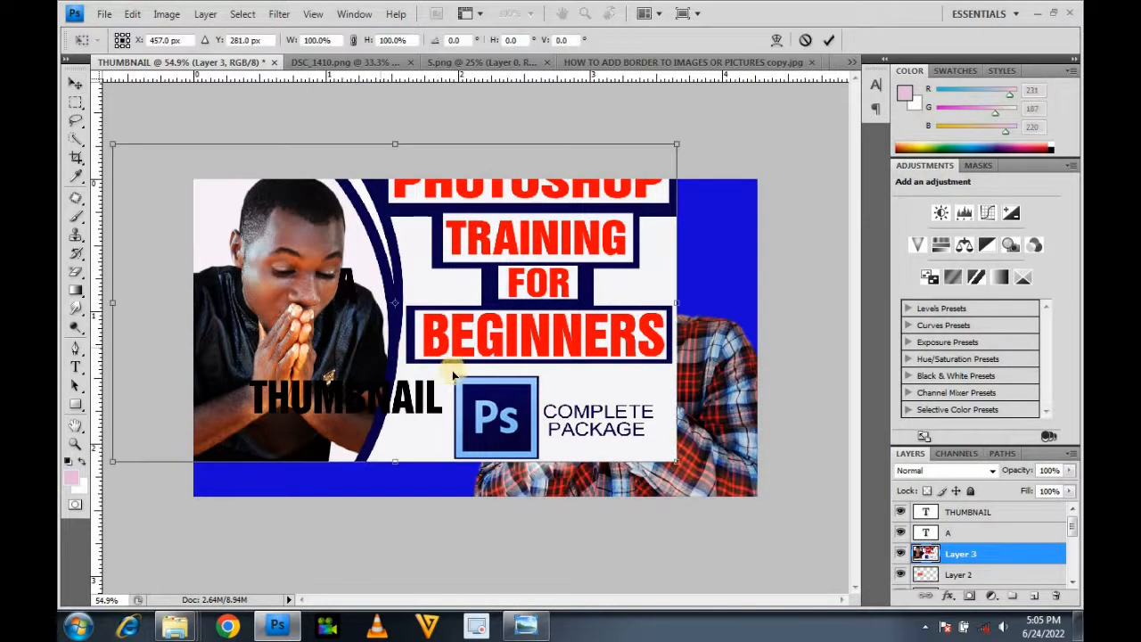
left_click_drag(544, 373, 458, 472)
left_click_drag(640, 299, 409, 412)
key("Return")
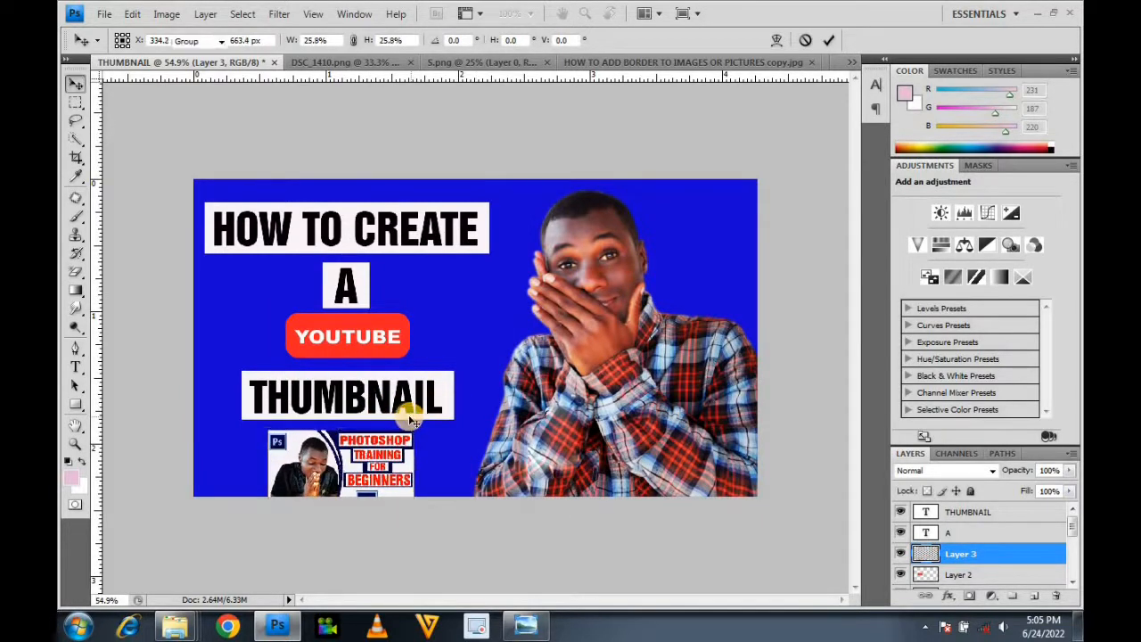
Step: Move the small Photoshop training picture to the canvas's lower-left area and scale it down further to fit below THUMBNAIL
left_click_drag(378, 476, 303, 457)
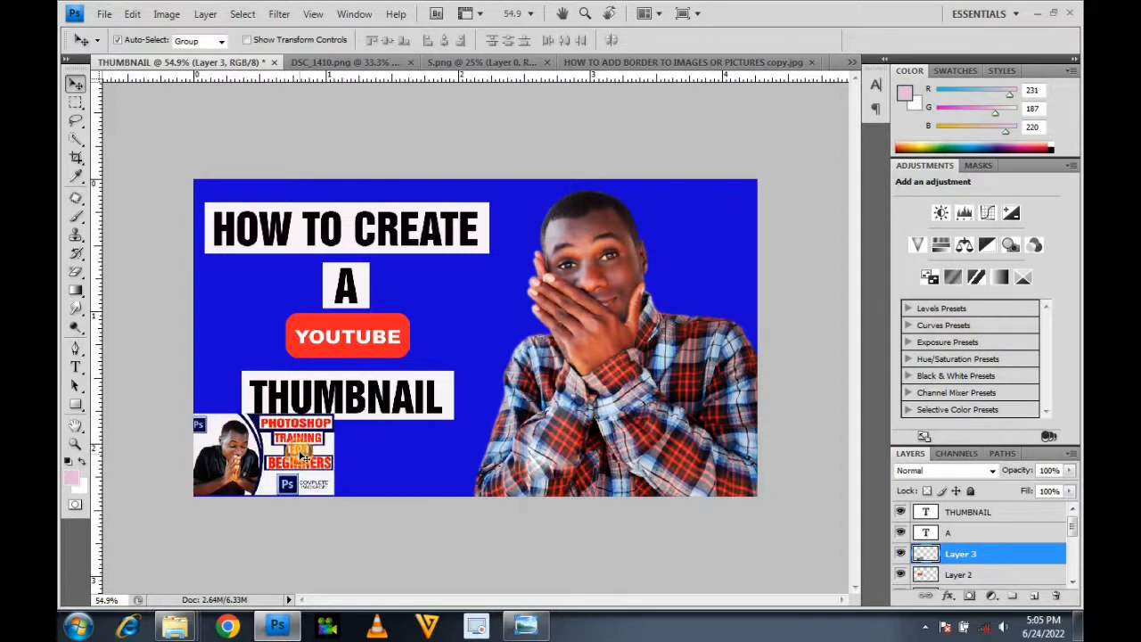
key("ctrl+t")
left_click_drag(330, 410, 313, 460)
key("Return")
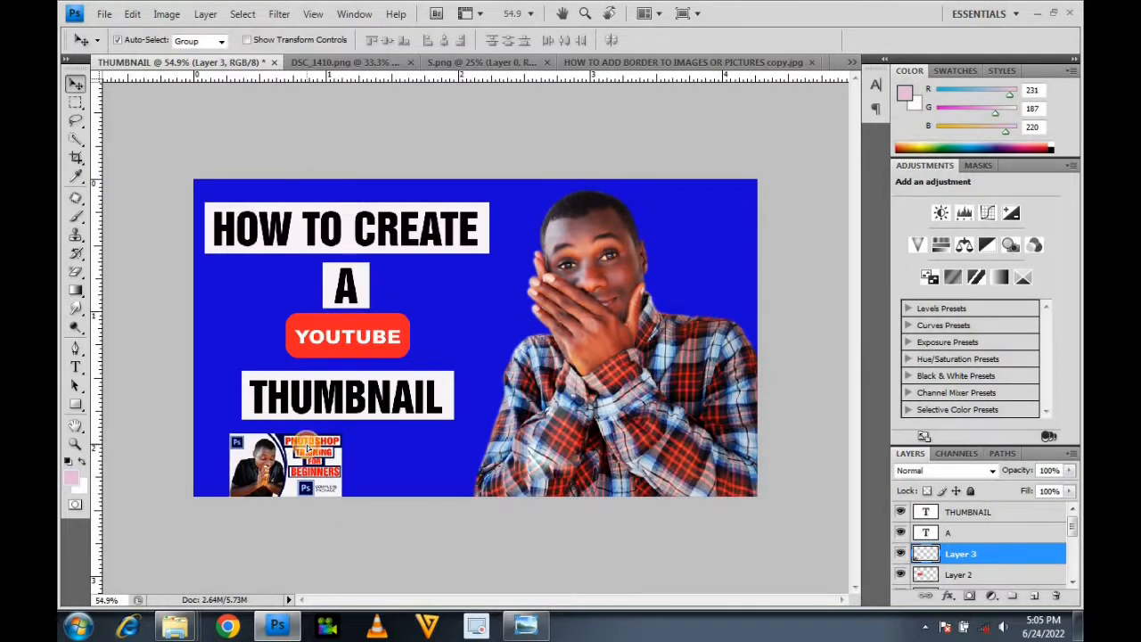
Step: Undo the last move of the small picture and nudge it down to sit just above the canvas's lower edge
key("ctrl+z")
key("Down")
key("Down")
key("Down")
key("Down")
key("Down")
key("Down")
key("Down")
key("Down")
key("Down")
key("Down")
key("Down")
key("Down")
key("Down")
key("Down")
key("Down")
key("Down")
key("Down")
key("Down")
key("Down")
key("Down")
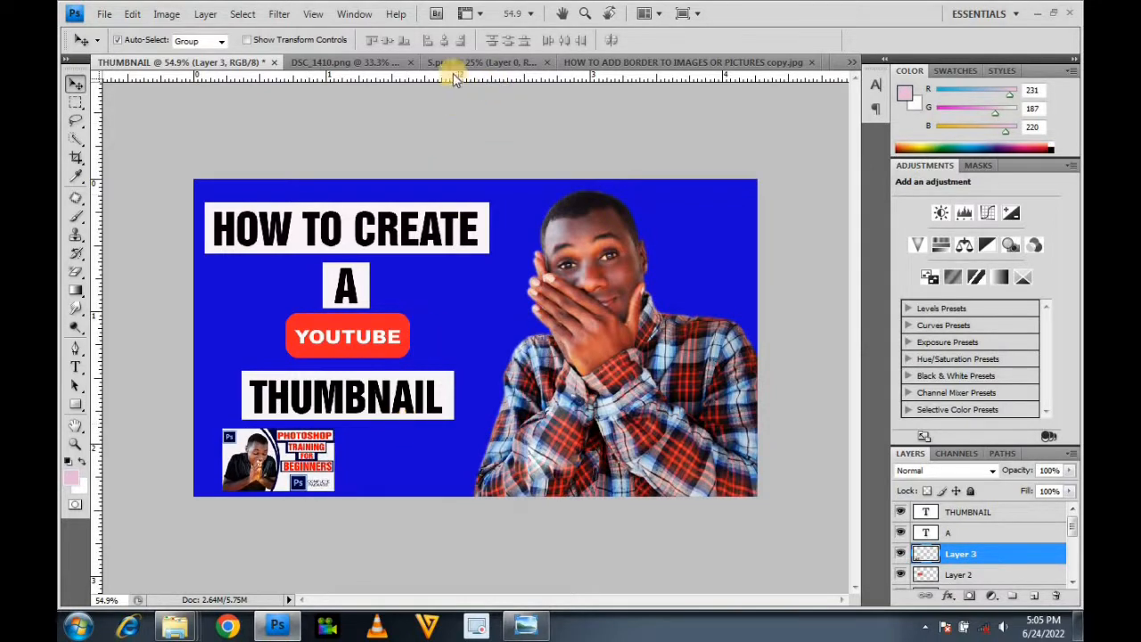
Step: Copy the HOW TO ADD BORDER TO IMAGES OR PICTURES image into the THUMBNAIL document
left_click(382, 67)
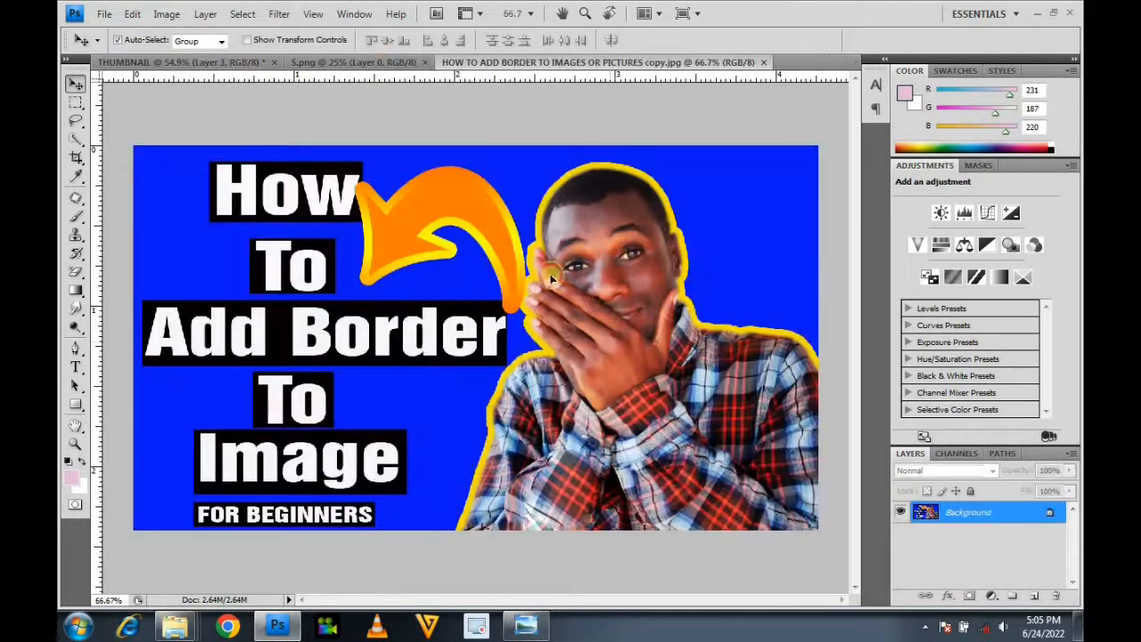
left_click(235, 66)
left_click_drag(402, 420, 402, 415)
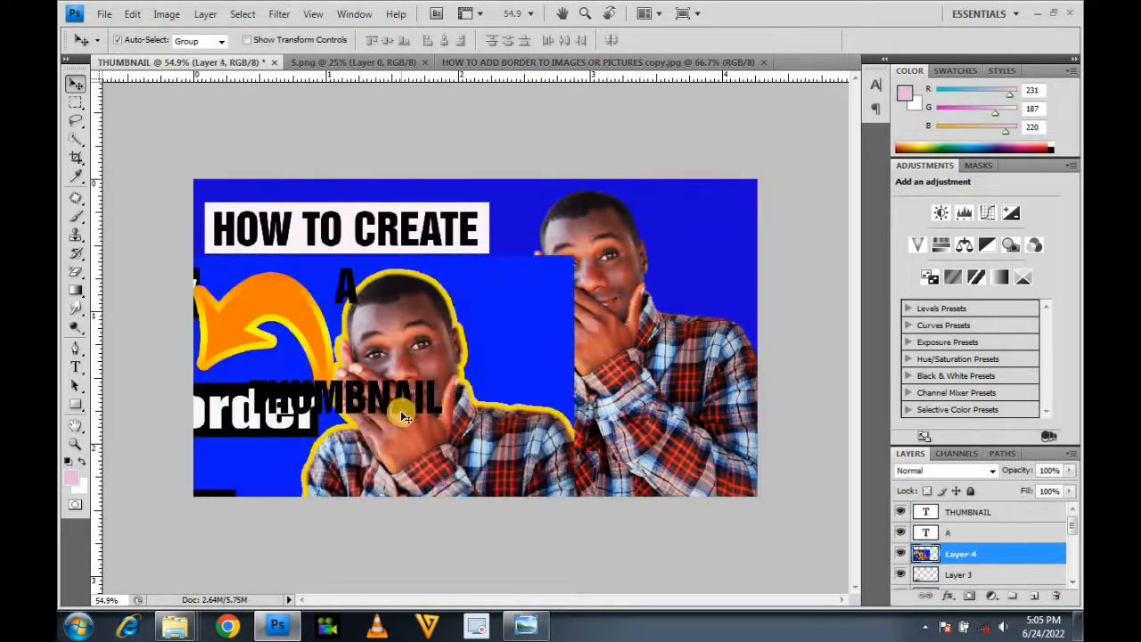
Step: Scale the Add Border picture to 21.6% and place it beside the small Photoshop training picture below THUMBNAIL
key("ctrl+t")
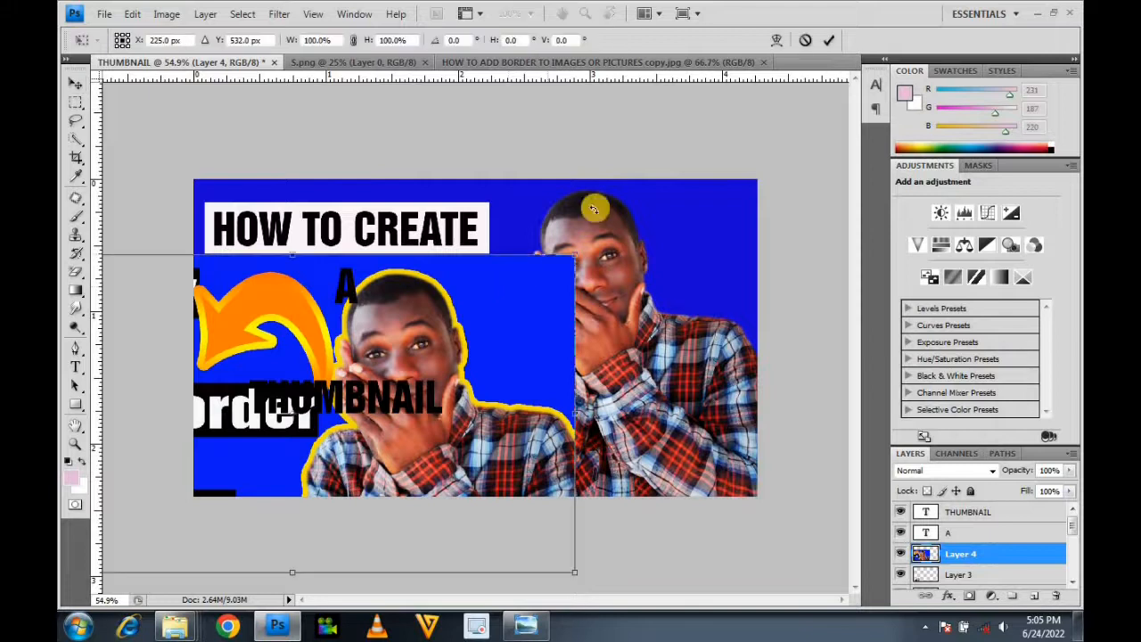
left_click_drag(570, 253, 603, 314)
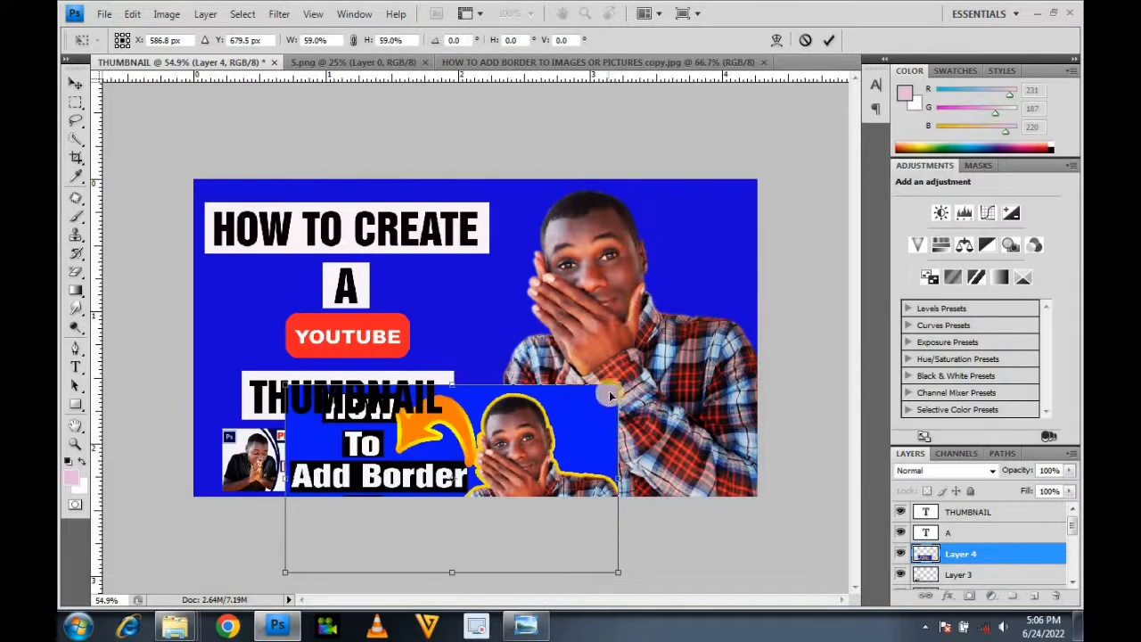
left_click_drag(285, 573, 500, 450)
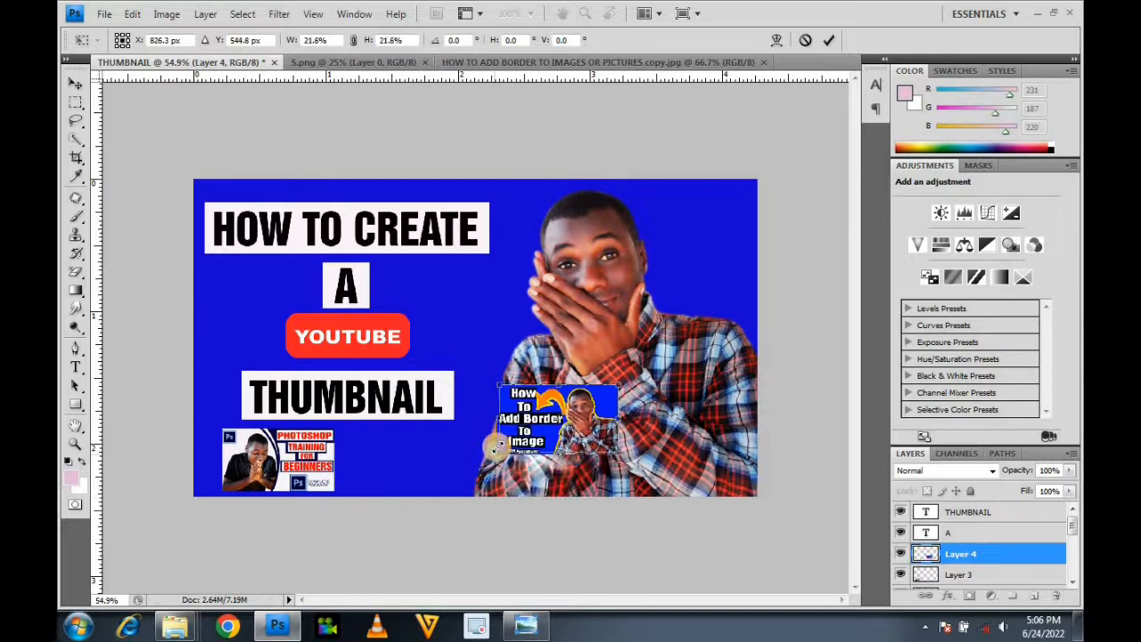
key("Return")
left_click_drag(564, 421, 399, 467)
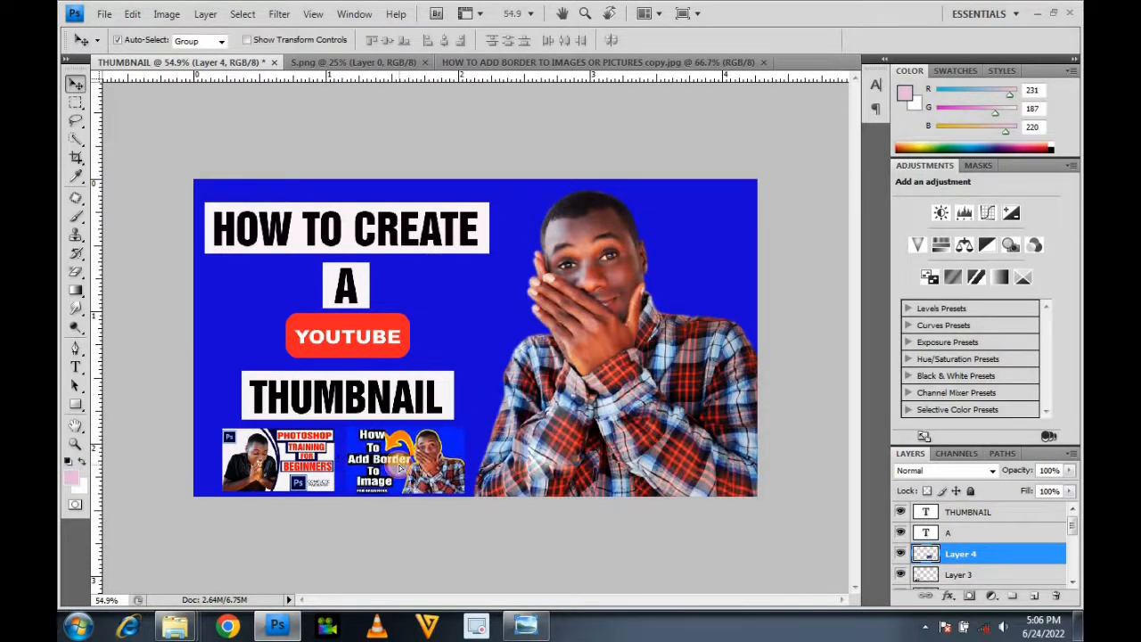
Step: Add a near-white (fcfbfb) outside stroke to the YOUTUBE badge and thicken it
left_click(205, 14)
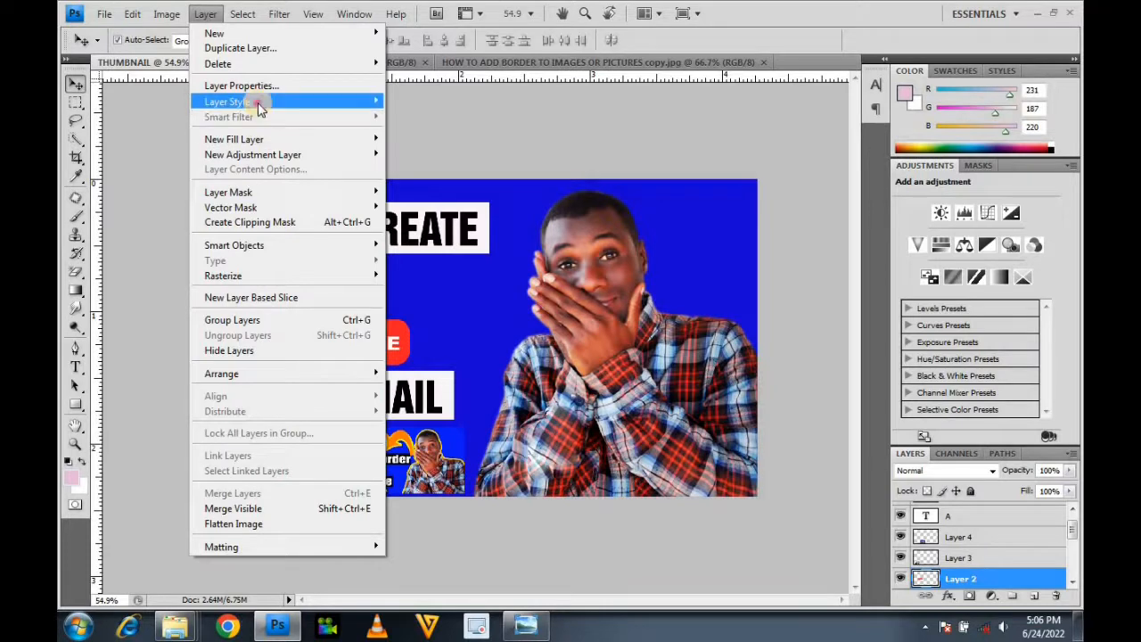
mouse_move(257, 103)
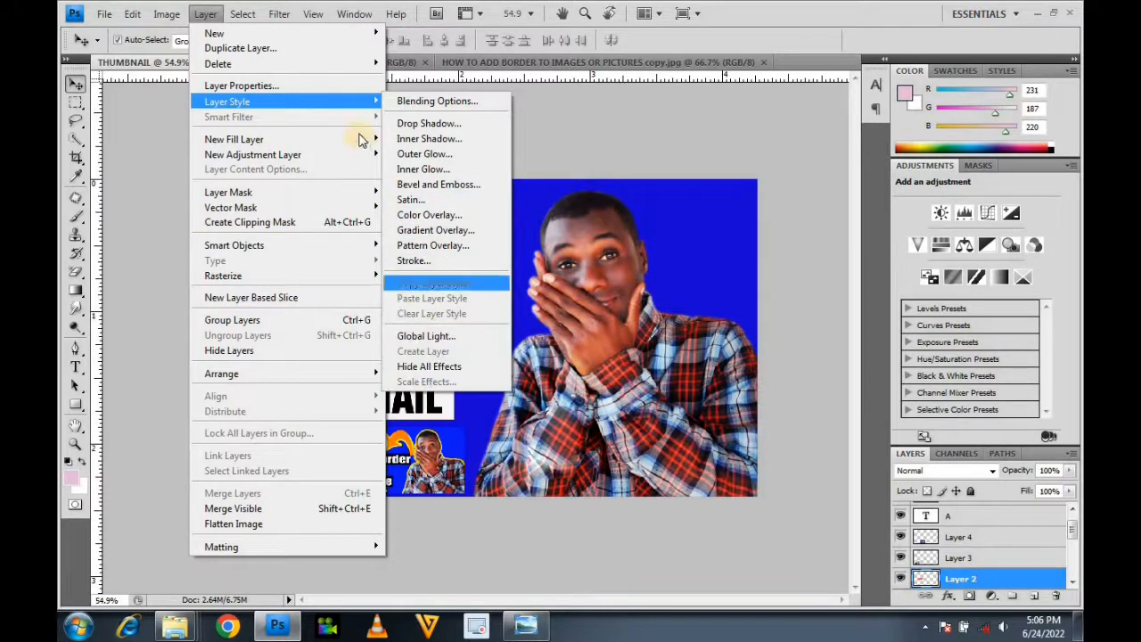
mouse_move(308, 101)
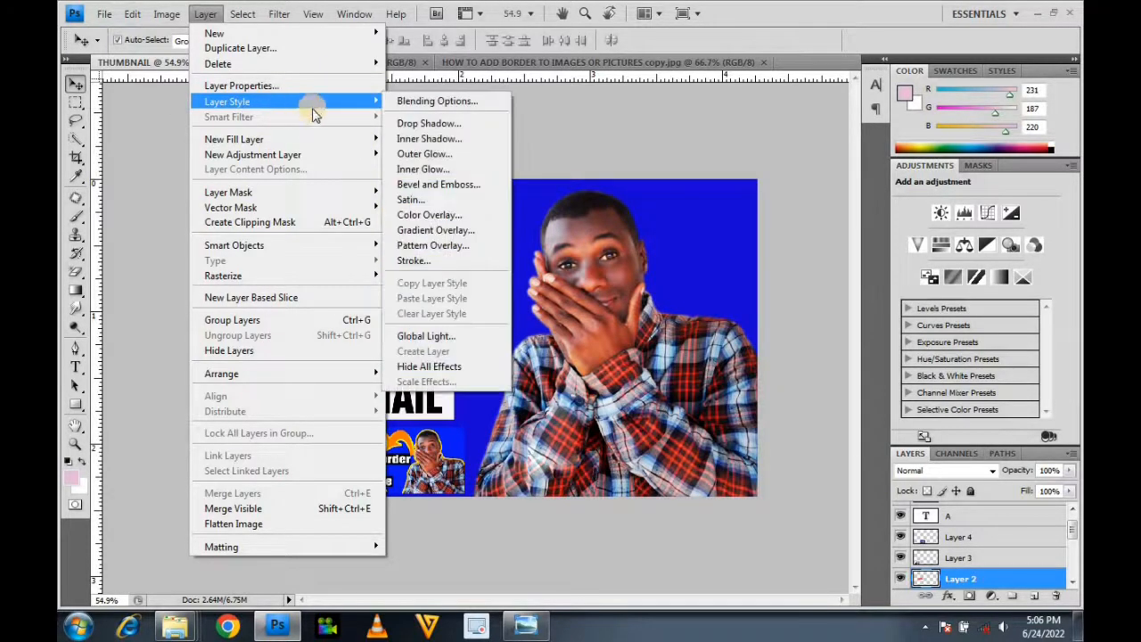
left_click(419, 261)
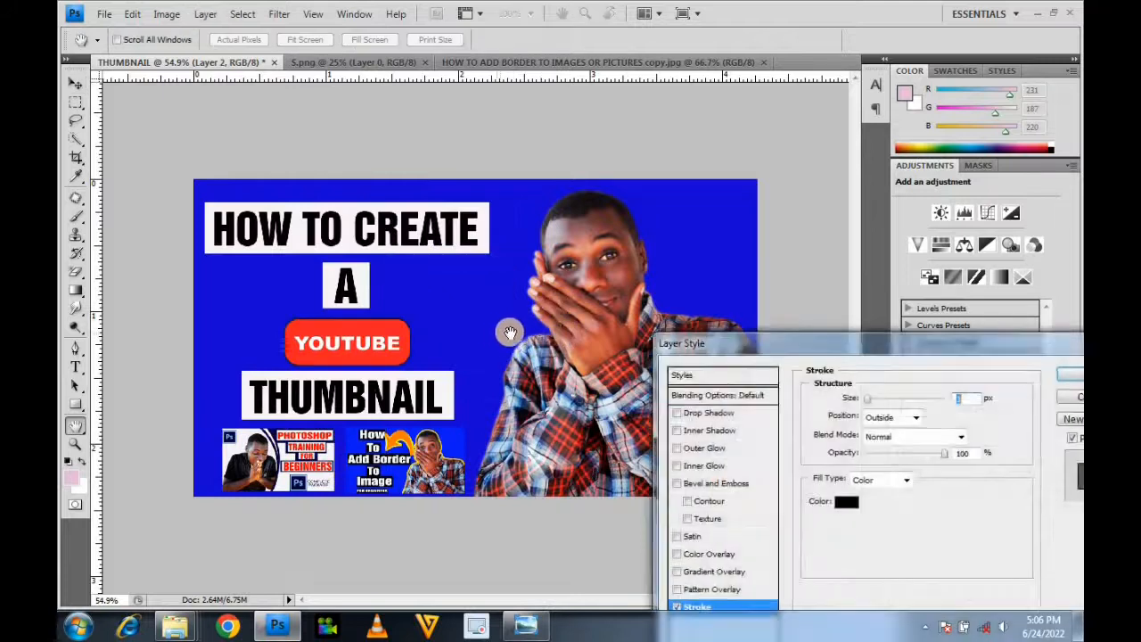
left_click(846, 503)
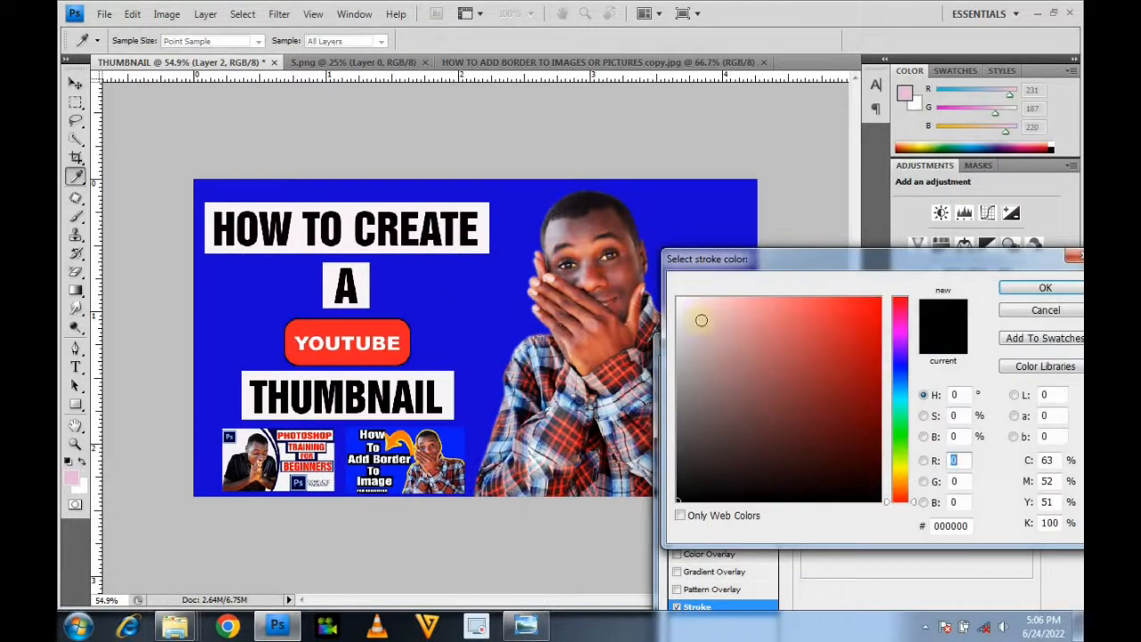
left_click(677, 300)
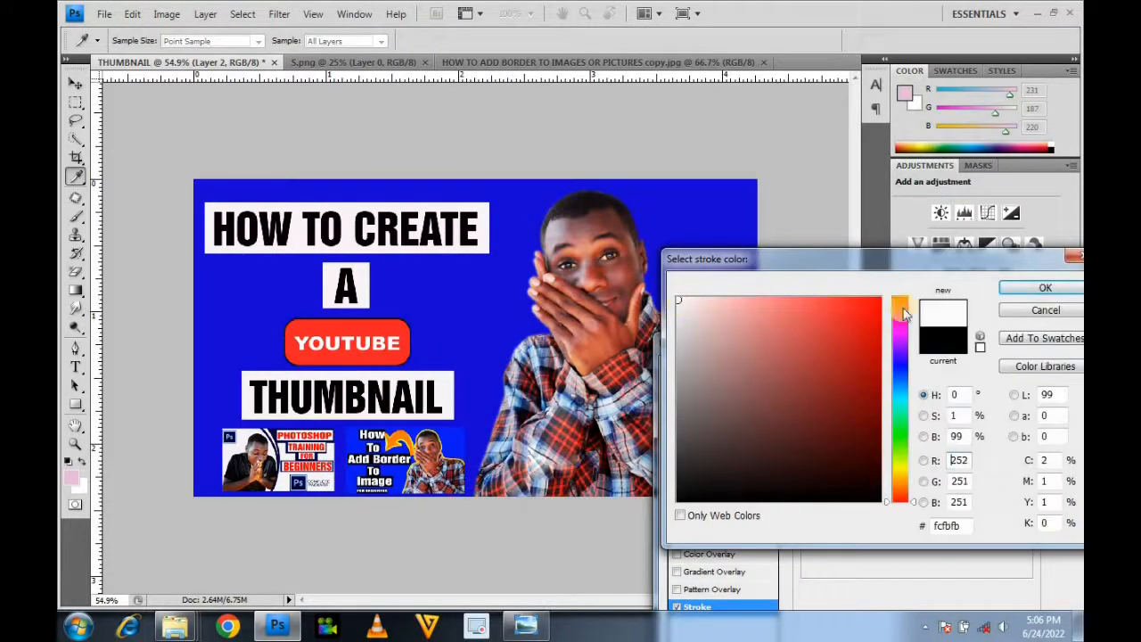
left_click(1010, 288)
left_click_drag(870, 403, 876, 406)
left_click(1076, 376)
Step: Scale the YOUTUBE badge down slightly and center it between the A and THUMBNAIL text bars
left_click_drag(379, 341, 378, 347)
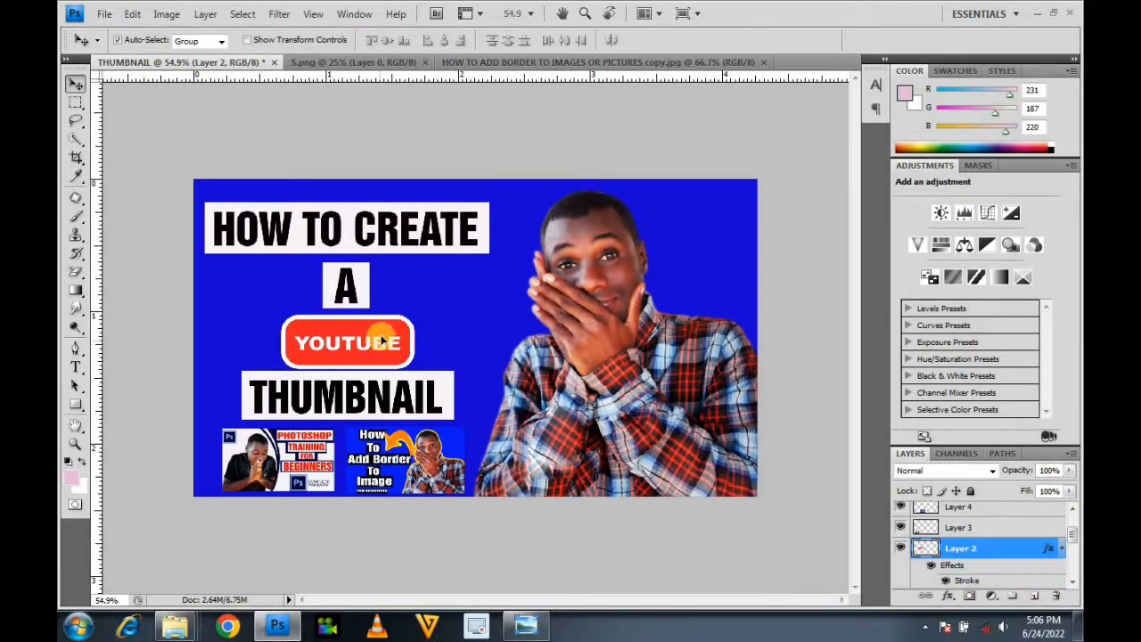
key("ctrl+t")
left_click_drag(412, 318, 364, 338)
double_click(353, 347)
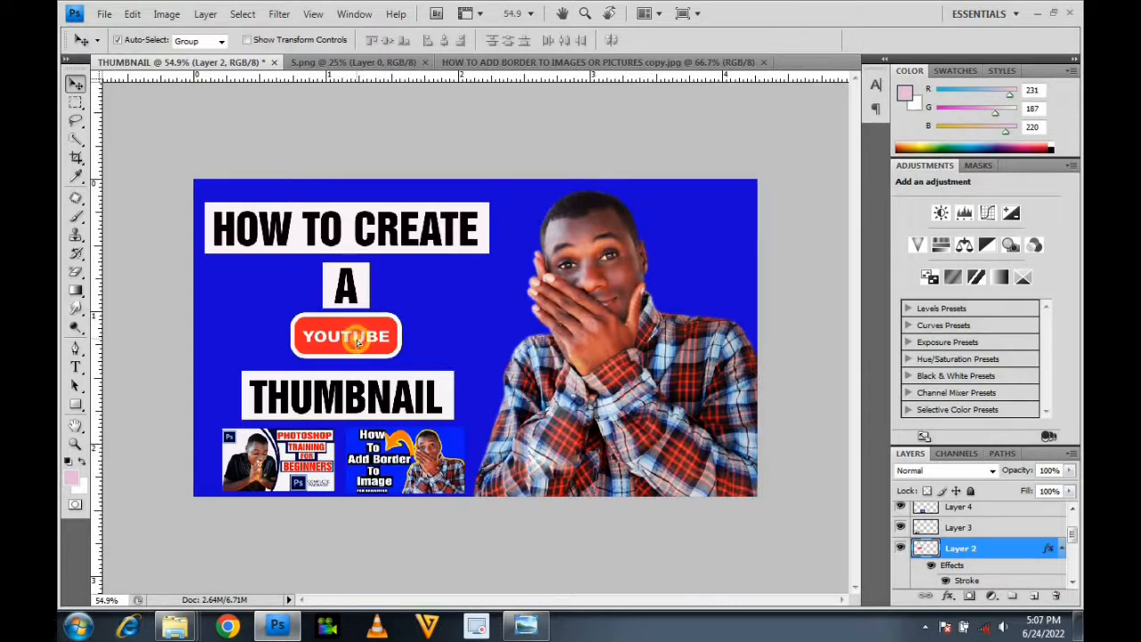
left_click_drag(356, 344, 357, 346)
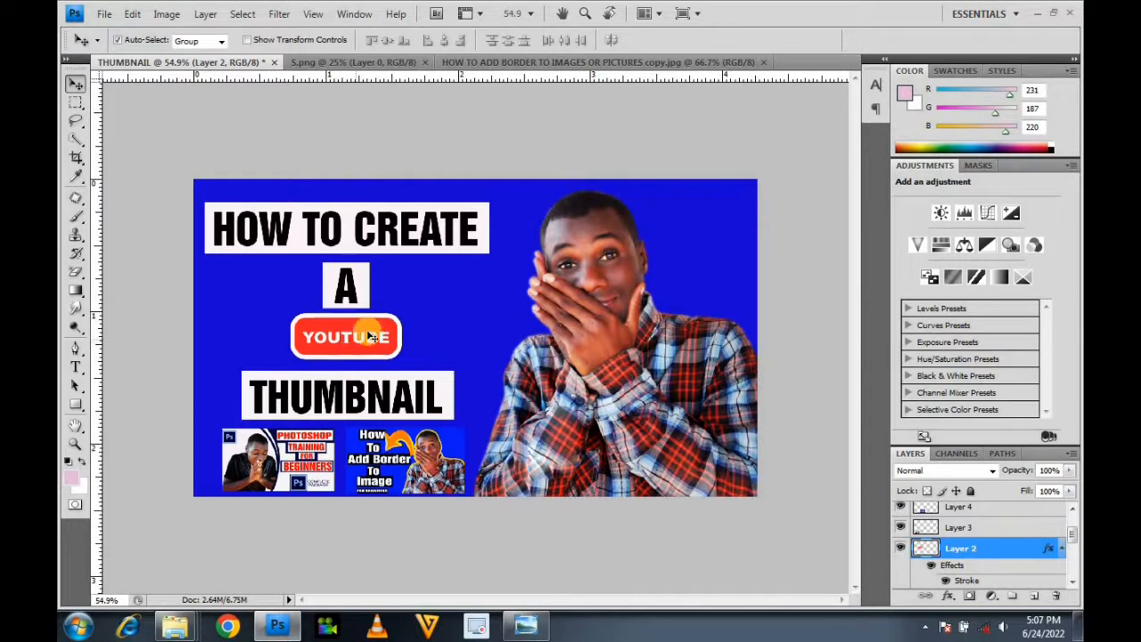
Step: Add an outside stroke to the portrait layer, thicken it and open its color for editing
left_click(575, 310)
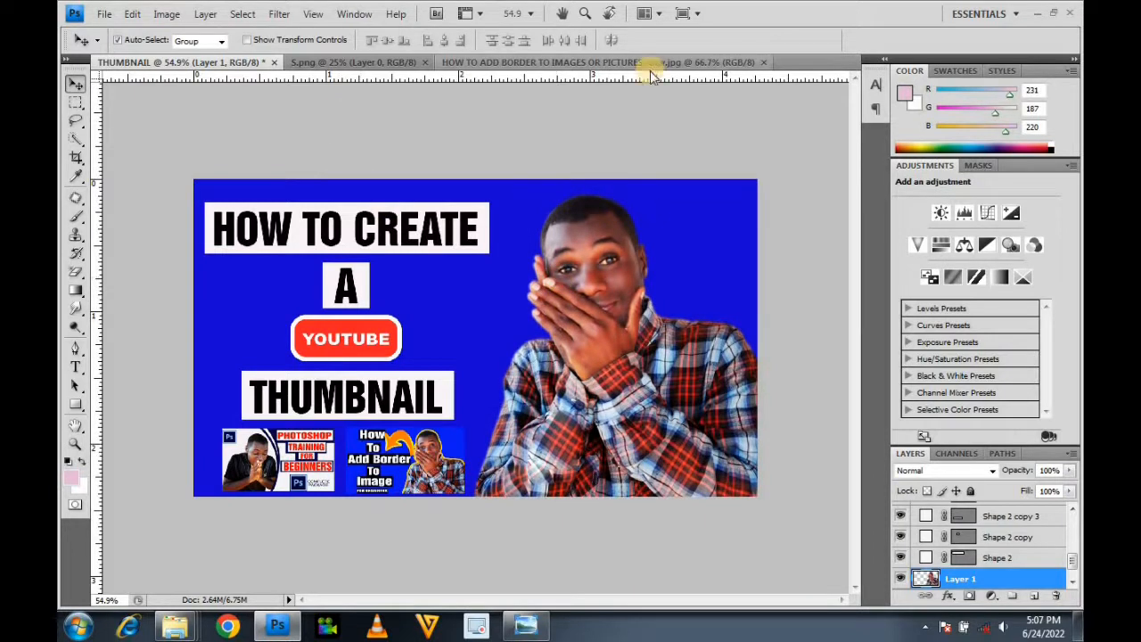
left_click(205, 14)
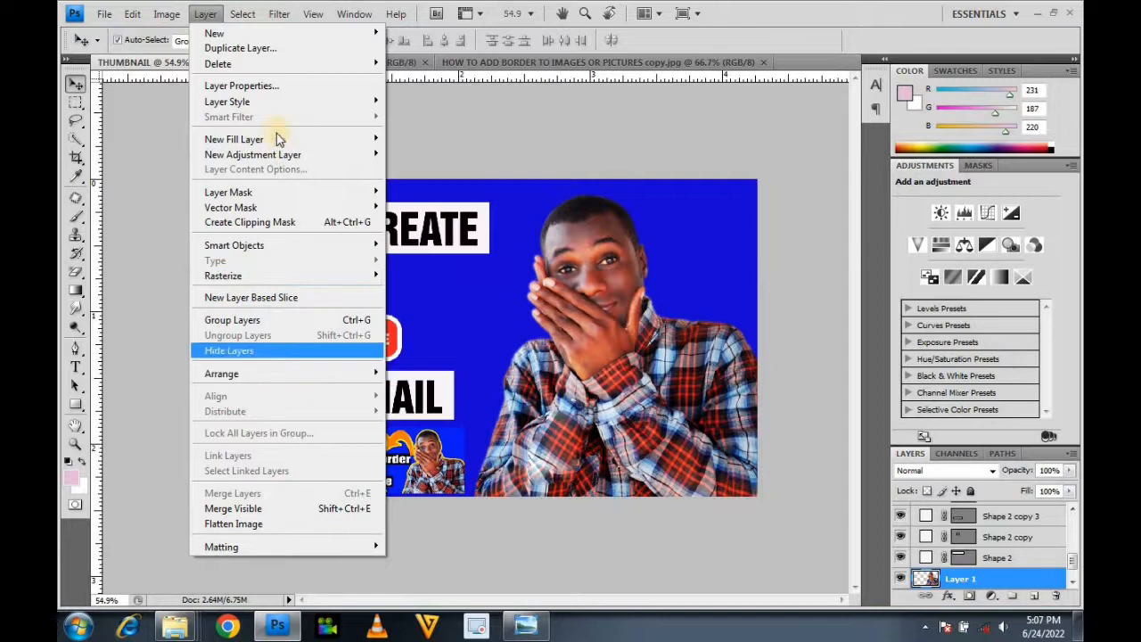
mouse_move(268, 102)
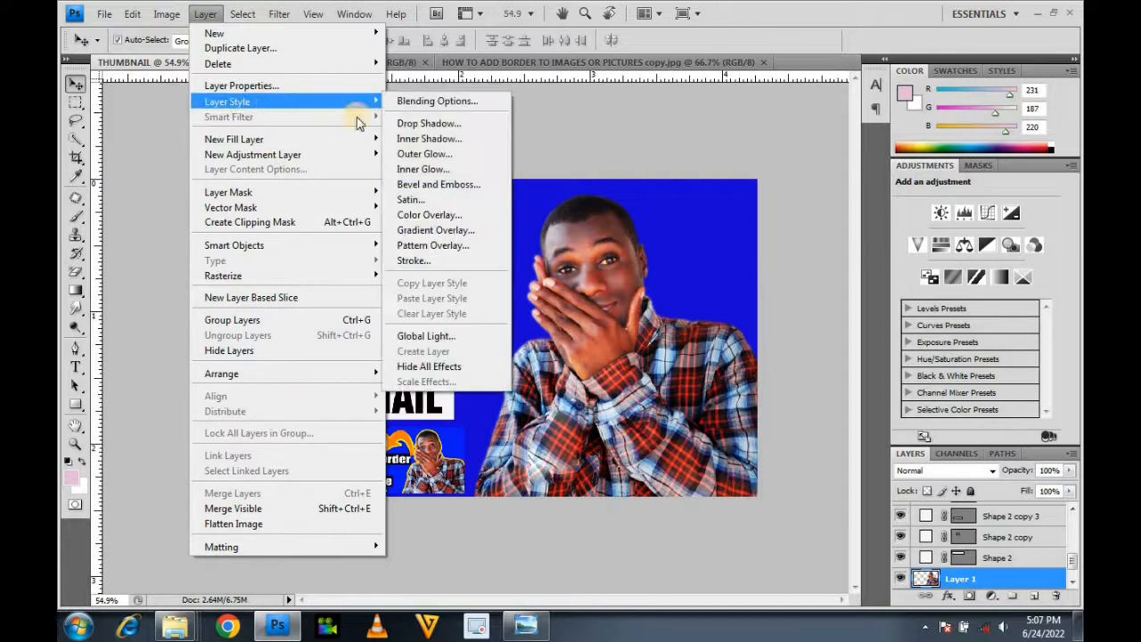
left_click(426, 260)
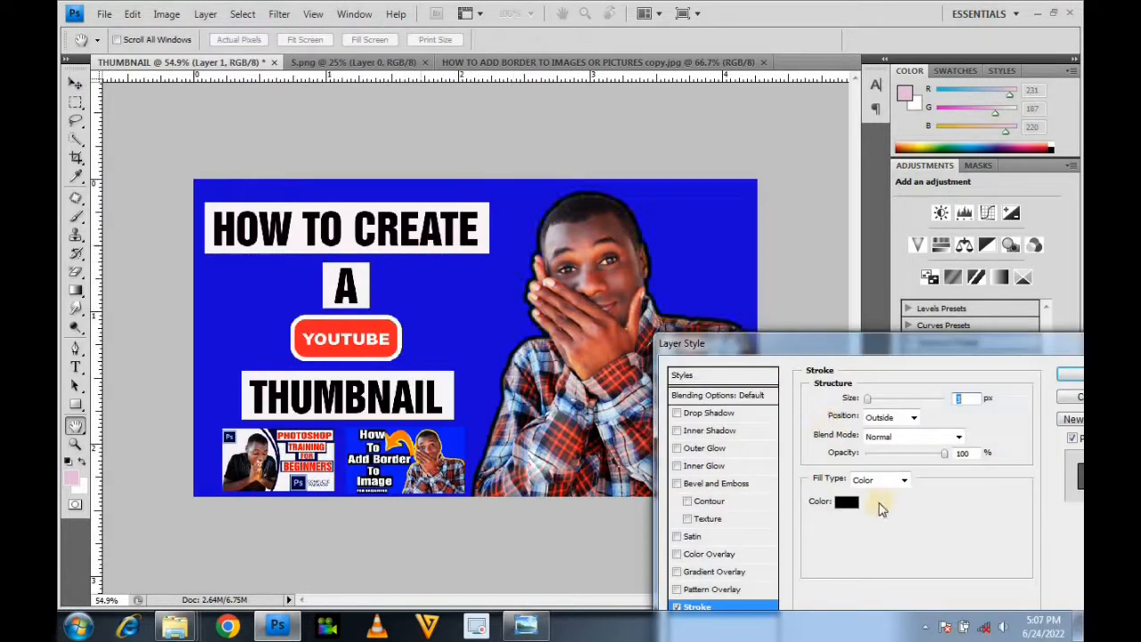
left_click_drag(870, 403, 875, 401)
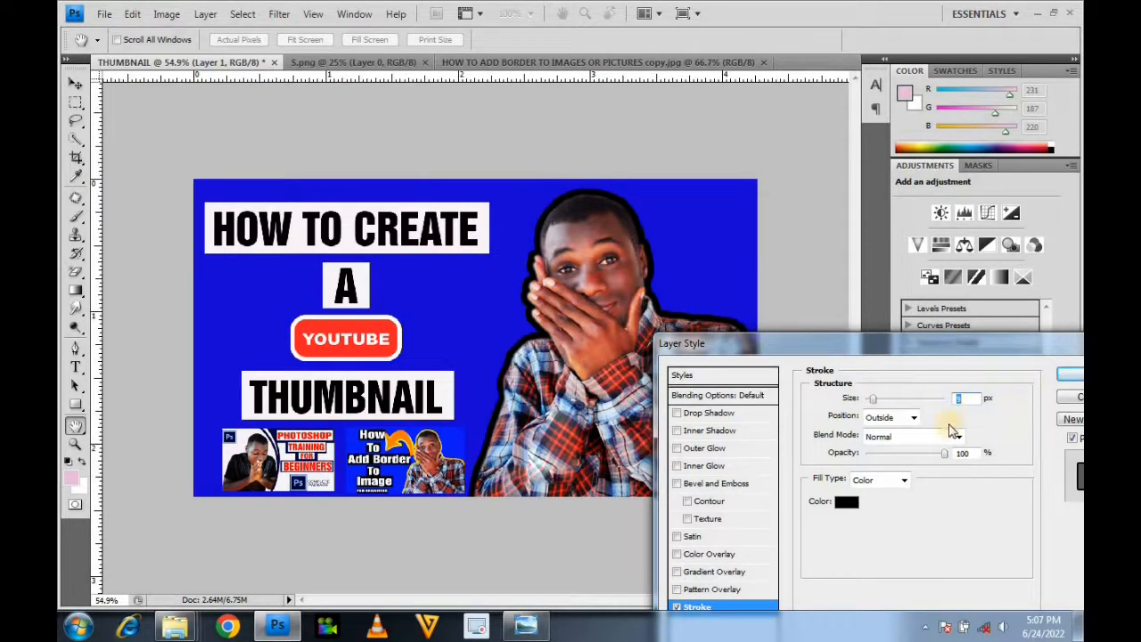
left_click(845, 502)
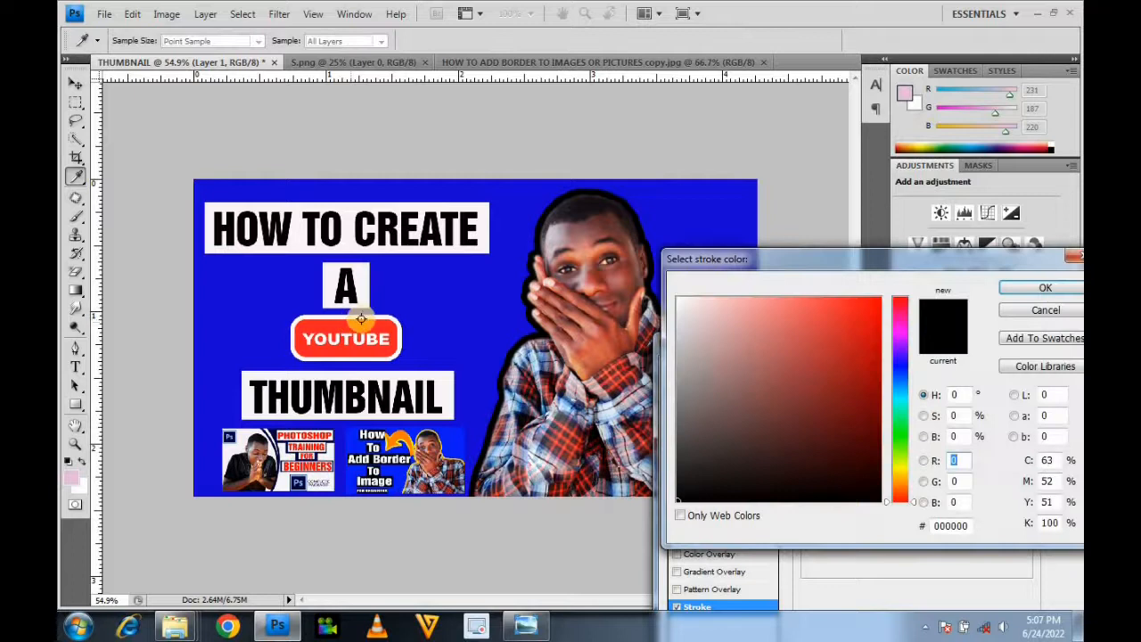
Step: Try the badge's red (ff2026), the small arrow's orange (ff7801), the text bar's off-white and a mauve (bc9ab5) as the portrait's stroke color
left_click(360, 327)
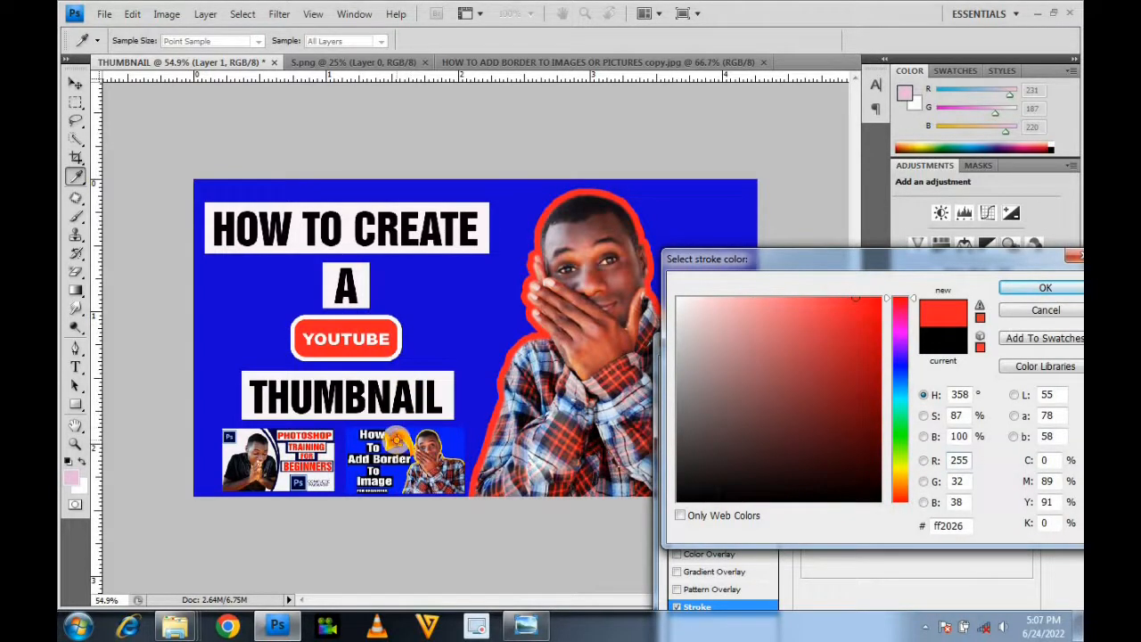
left_click(398, 440)
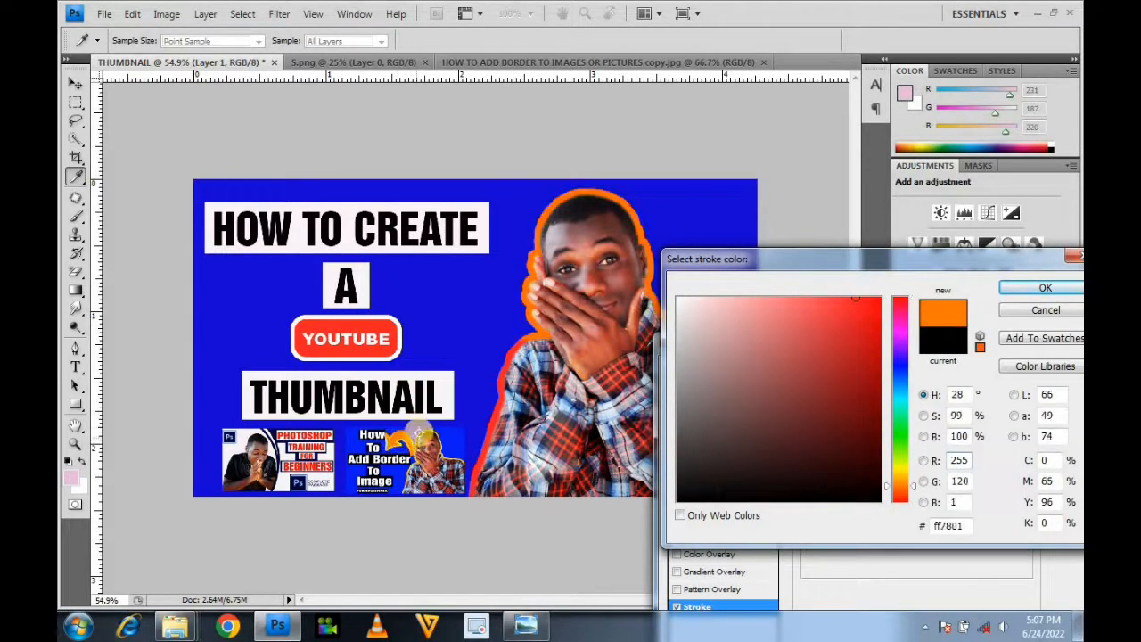
left_click(441, 383)
left_click(713, 350)
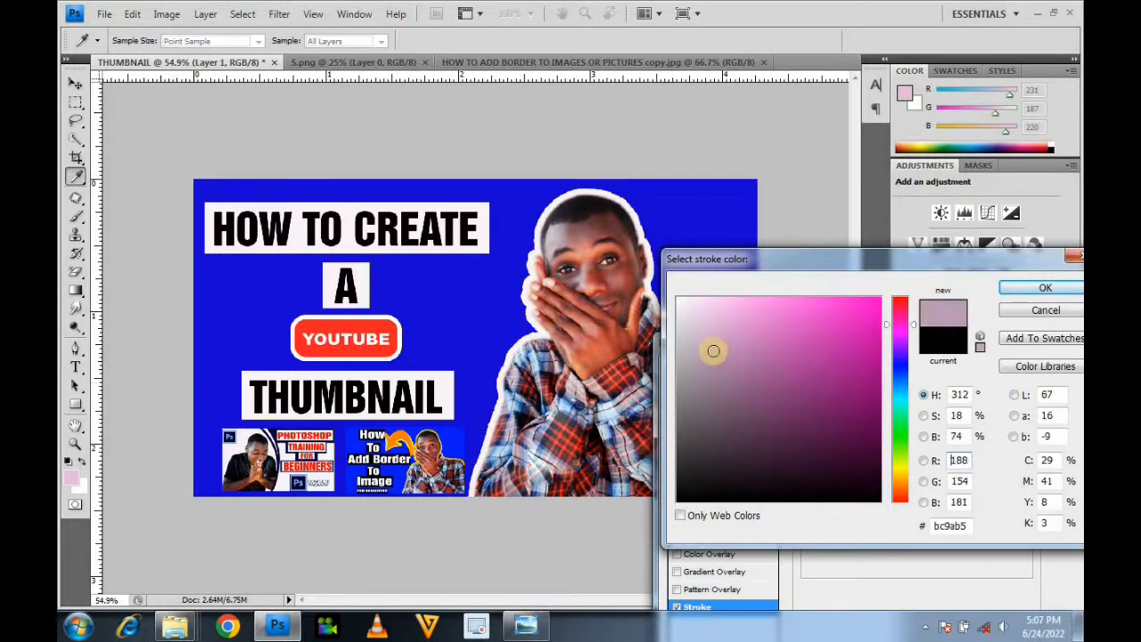
Step: Set the portrait's stroke color to off-white (faf5f9) sampled from the THUMBNAIL text bar, and make the stroke thinner
left_click(444, 392)
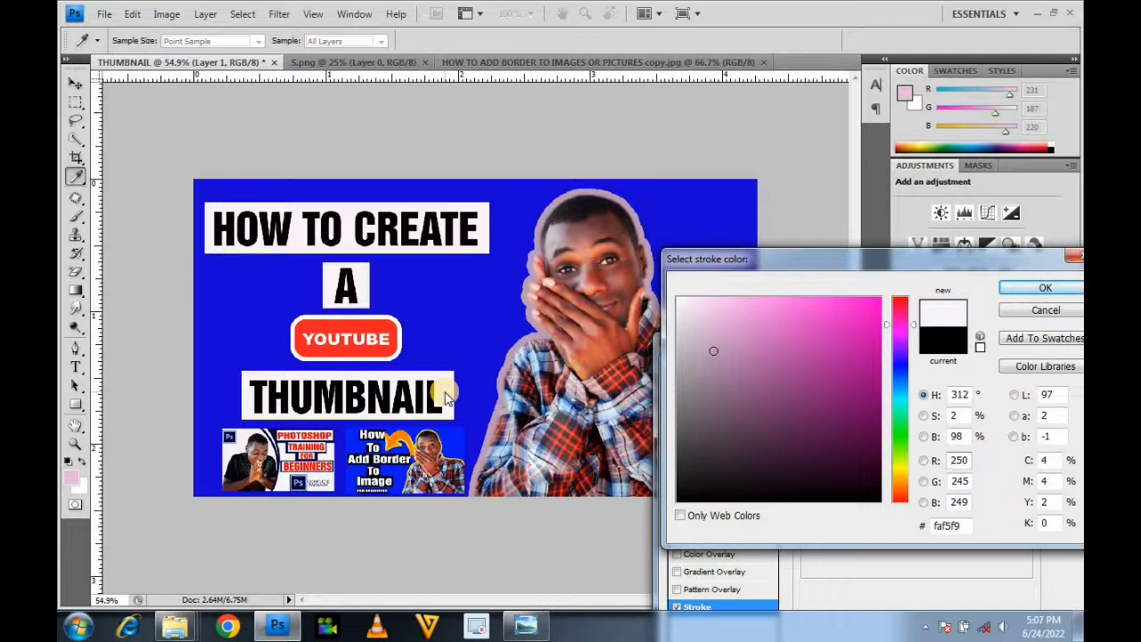
left_click(1041, 291)
left_click_drag(871, 406, 870, 407)
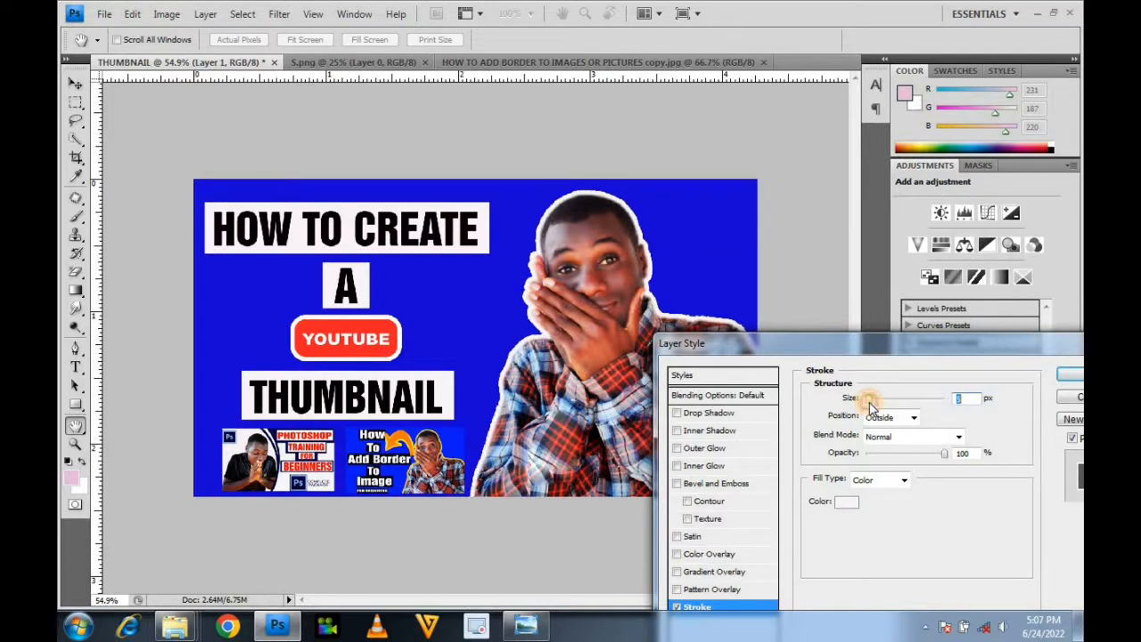
left_click(1066, 375)
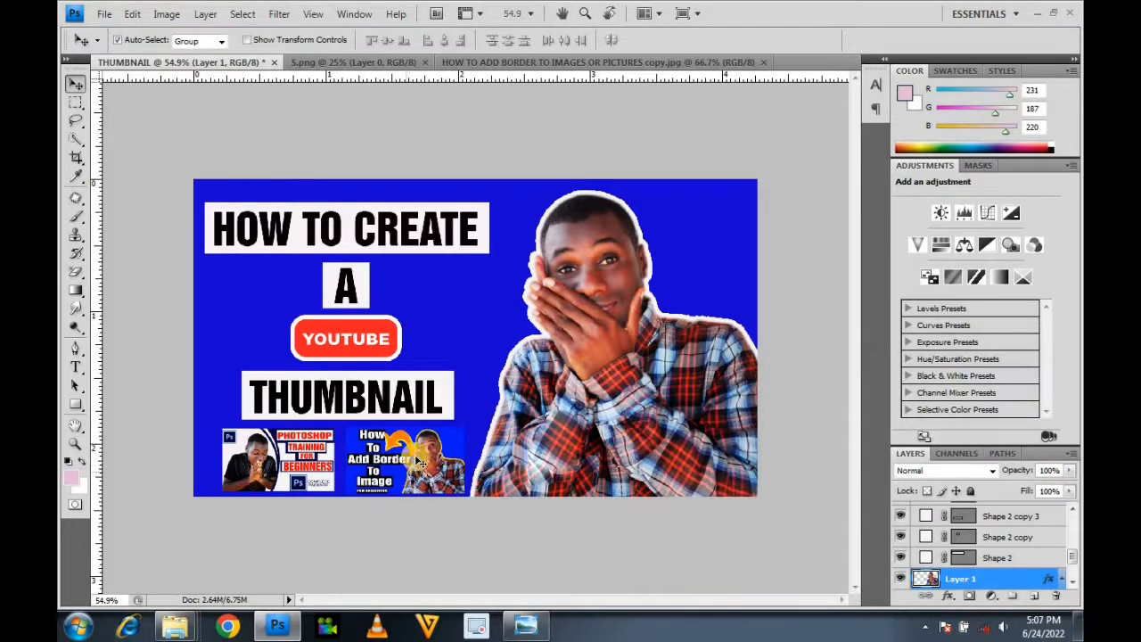
Step: Add an outside stroke to the "How To Add Border To Image" sample thumbnail layer
left_click_drag(418, 461, 416, 452)
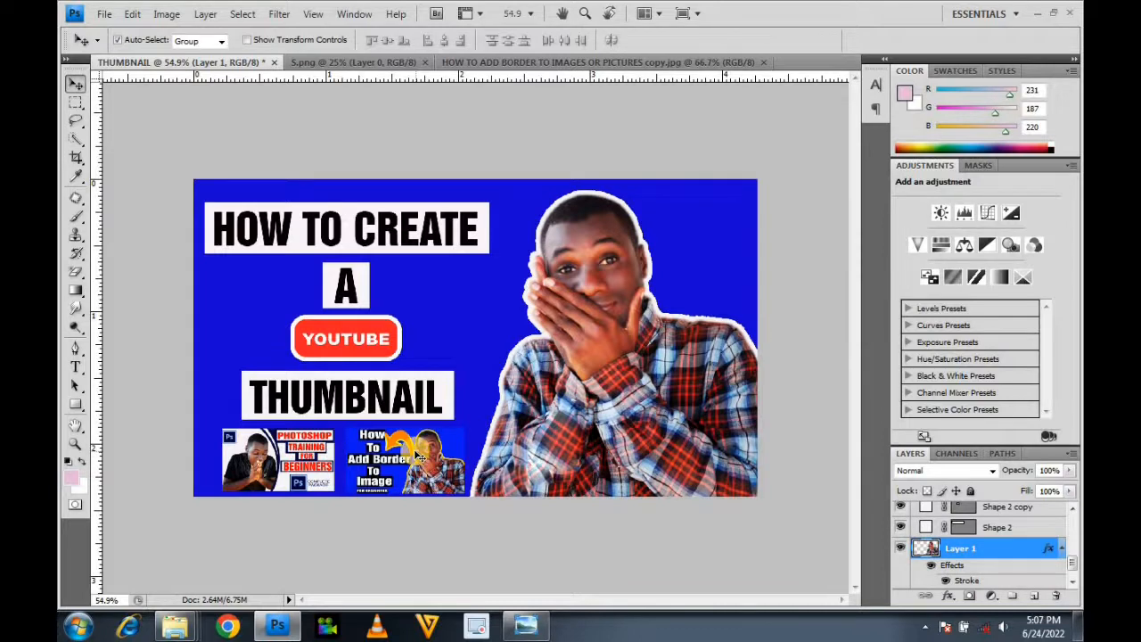
left_click(401, 451)
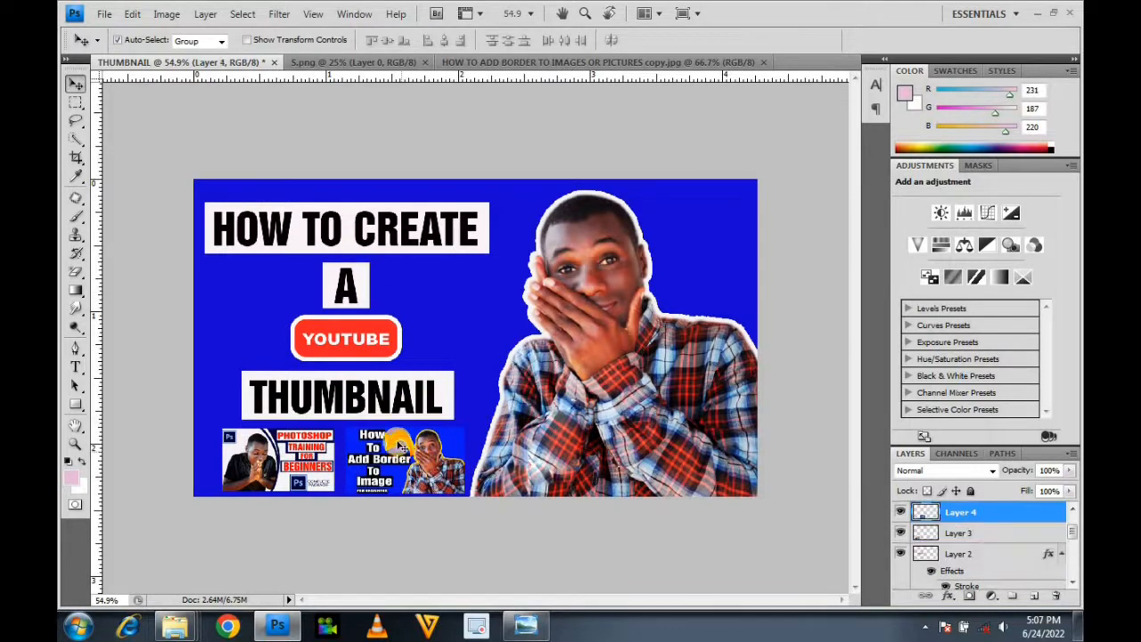
left_click(205, 13)
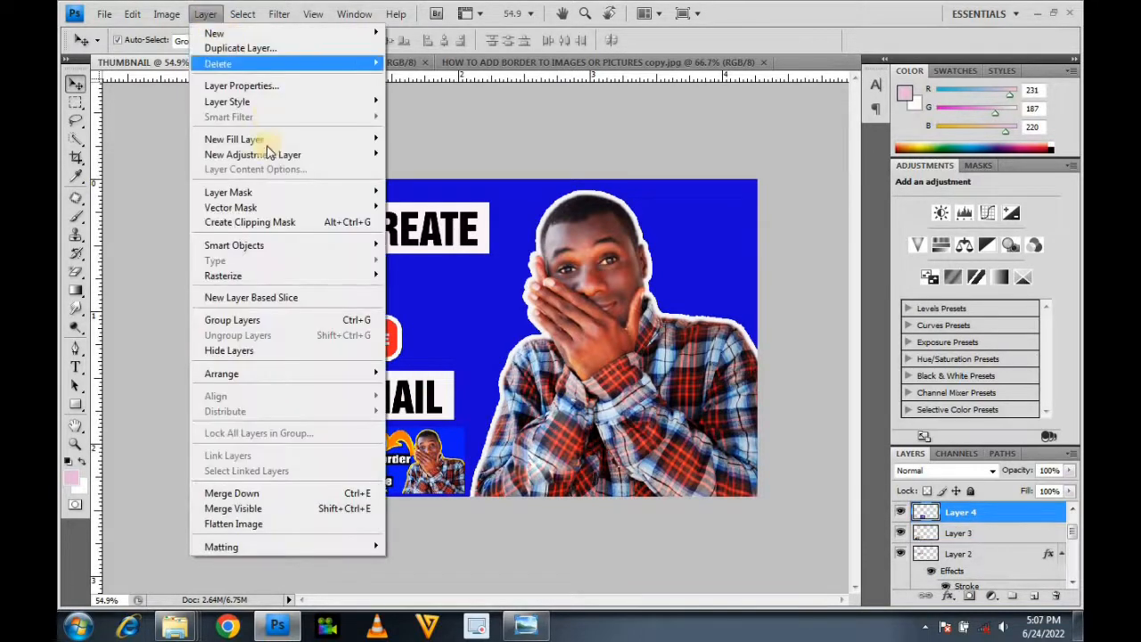
mouse_move(256, 107)
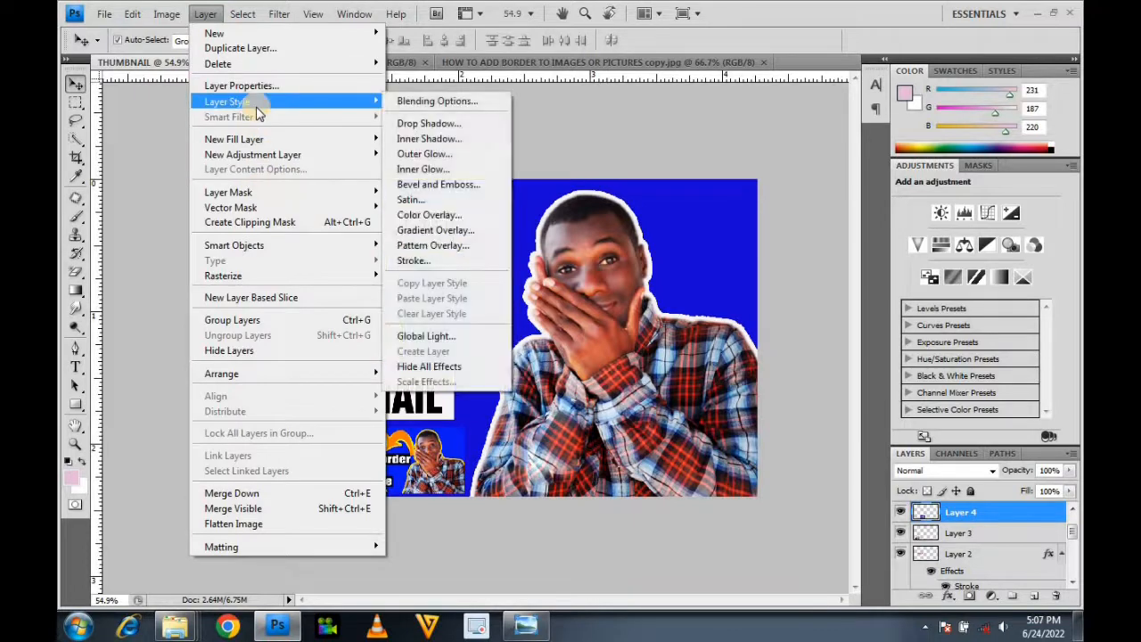
left_click(528, 229)
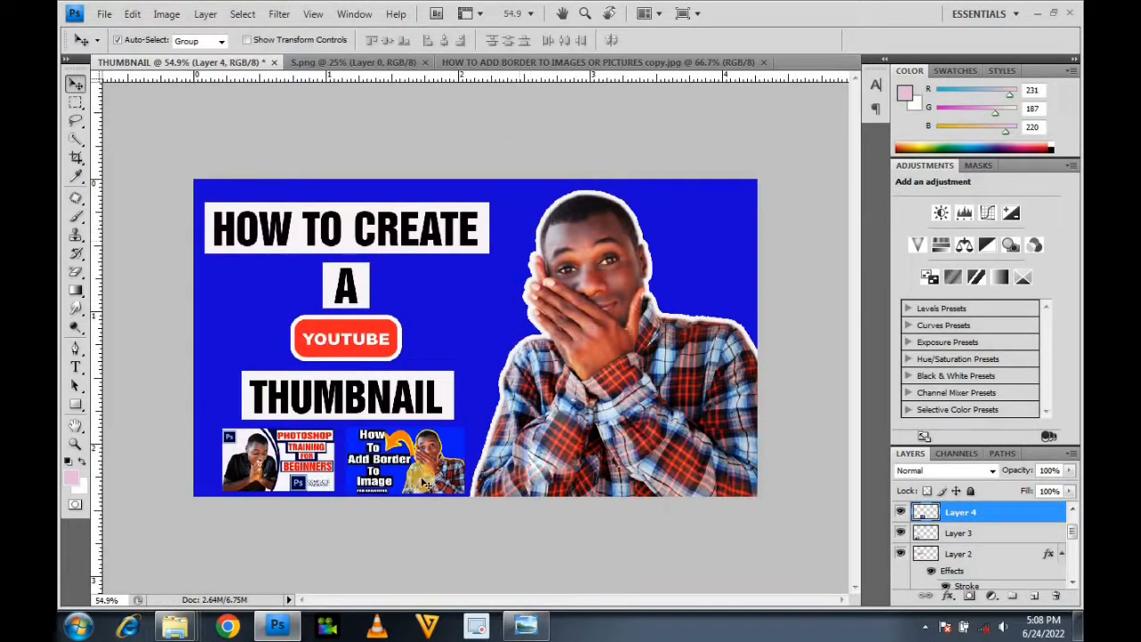
left_click(203, 14)
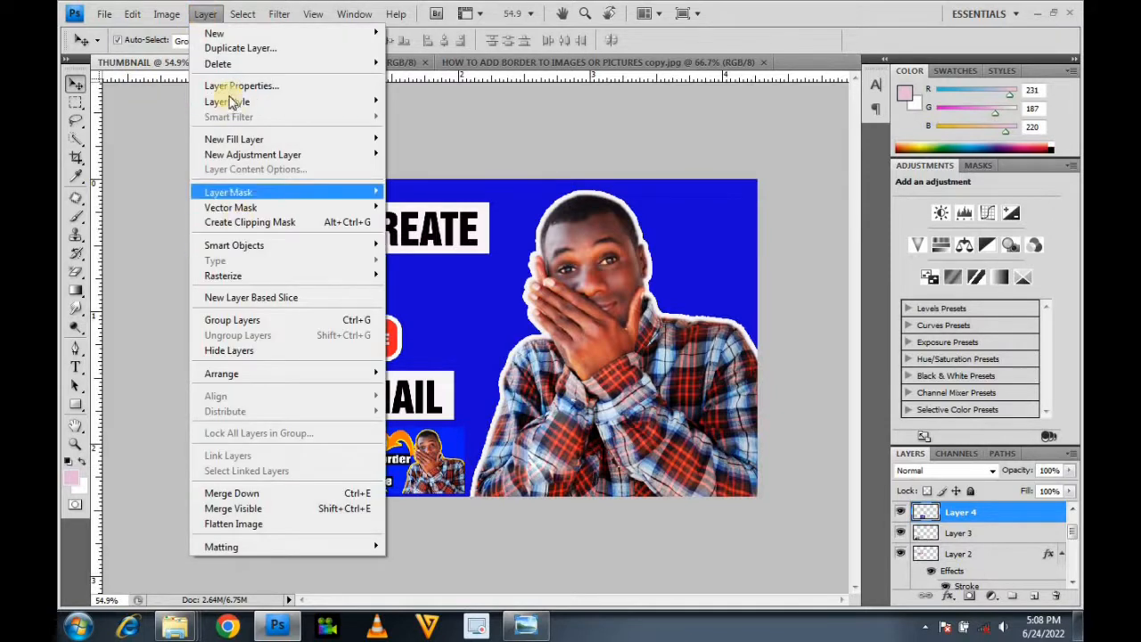
mouse_move(259, 102)
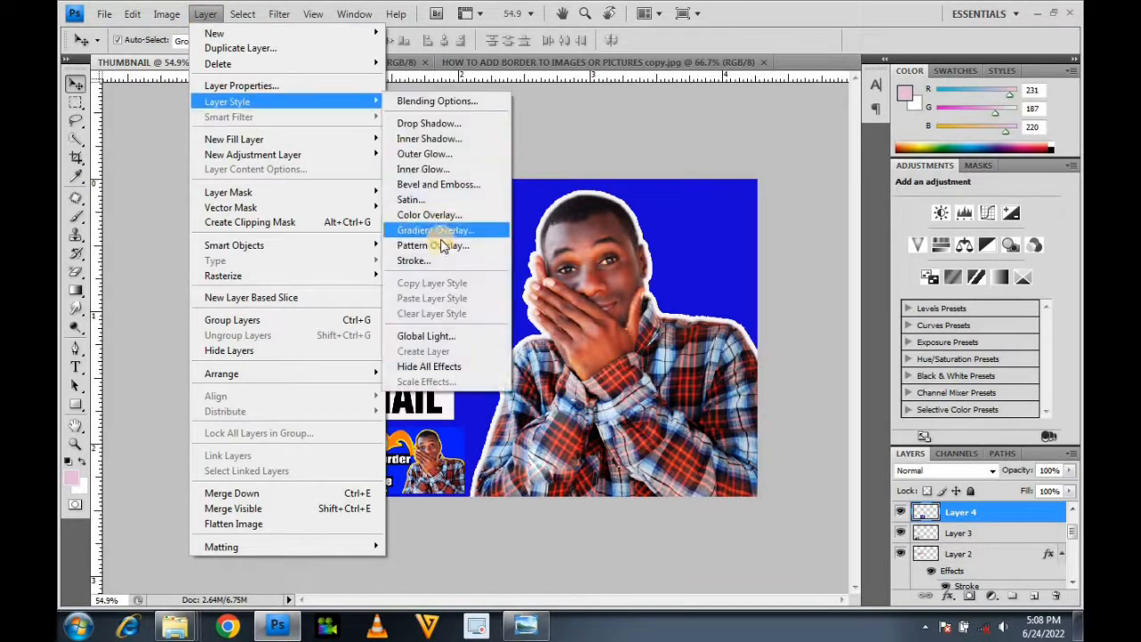
left_click(431, 260)
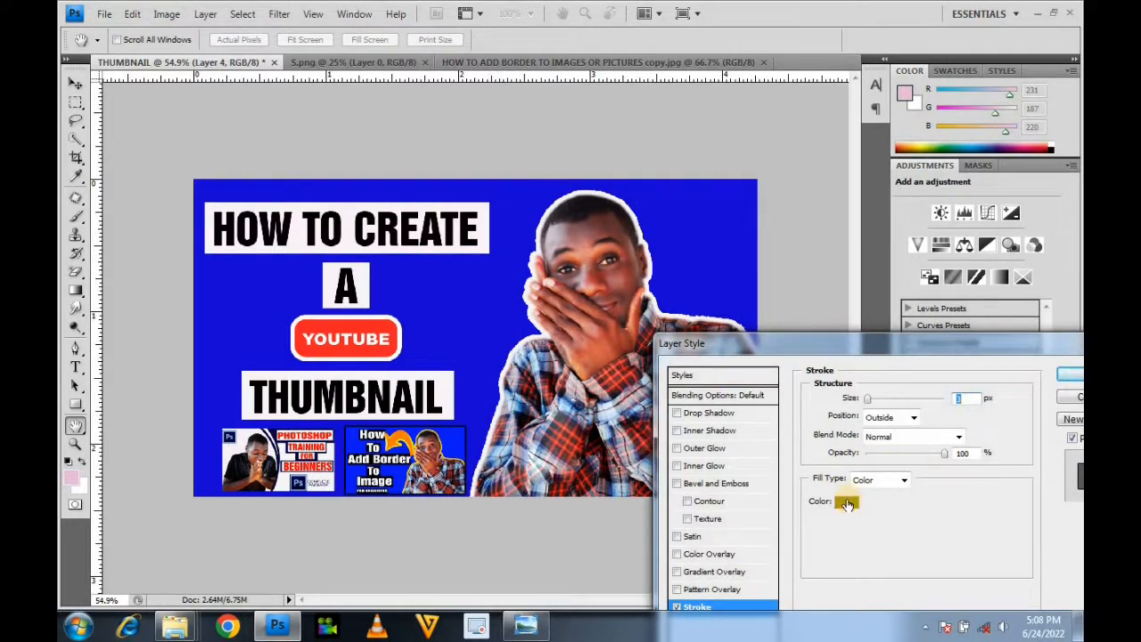
Step: Set the "How To Add Border To Image" sample's stroke color to off-white (f6f1f1) and make the stroke thicker
left_click(846, 501)
left_click(680, 305)
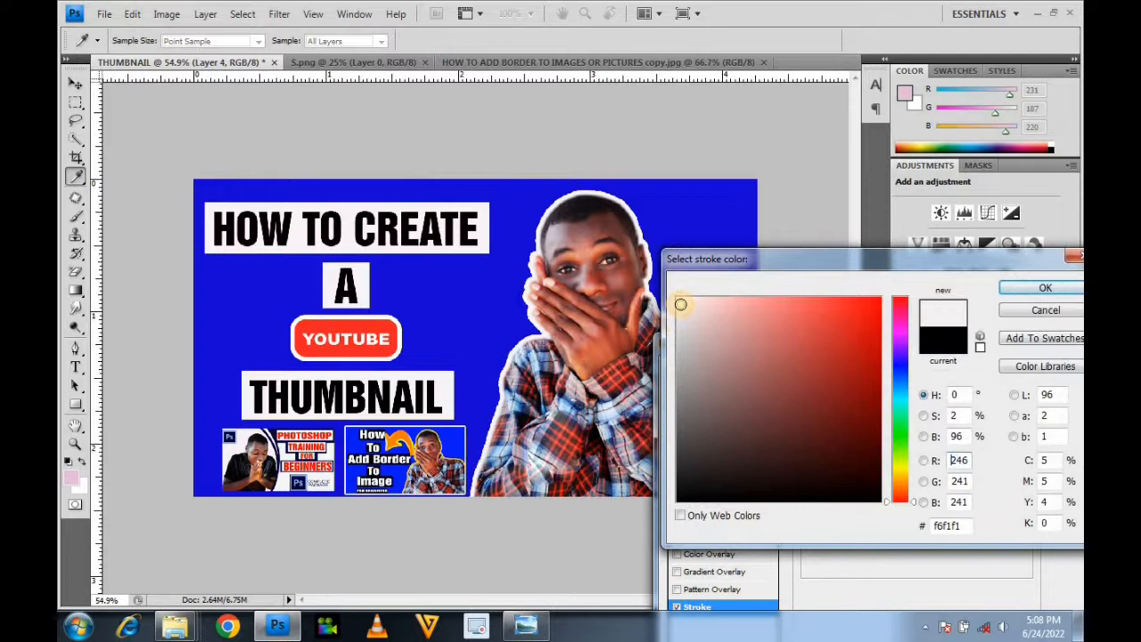
left_click(1044, 288)
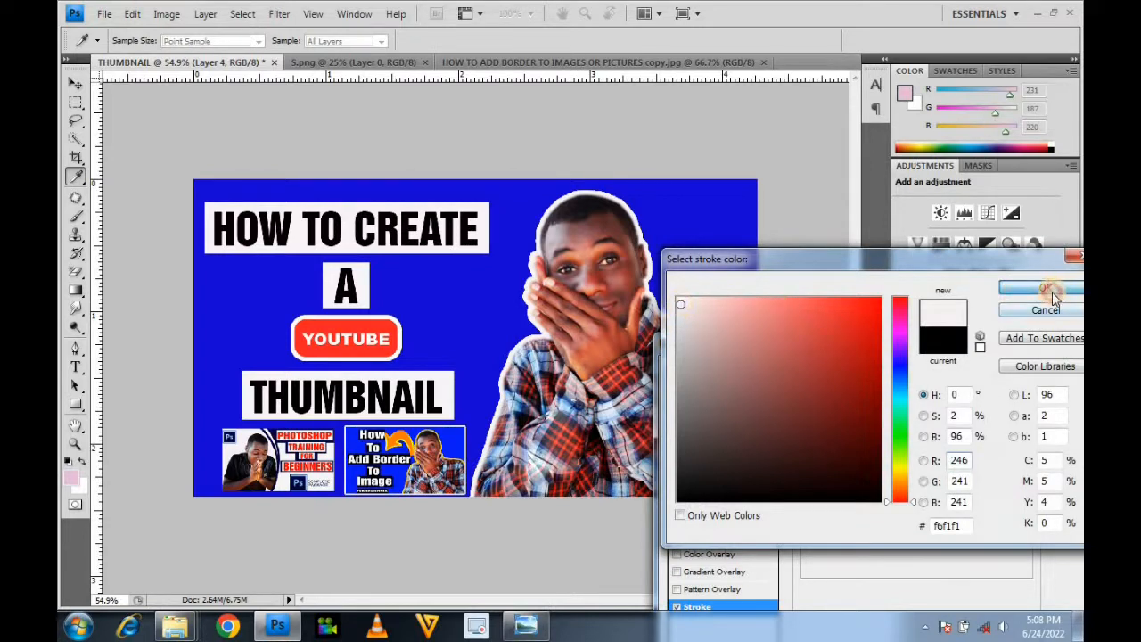
left_click_drag(869, 405, 872, 402)
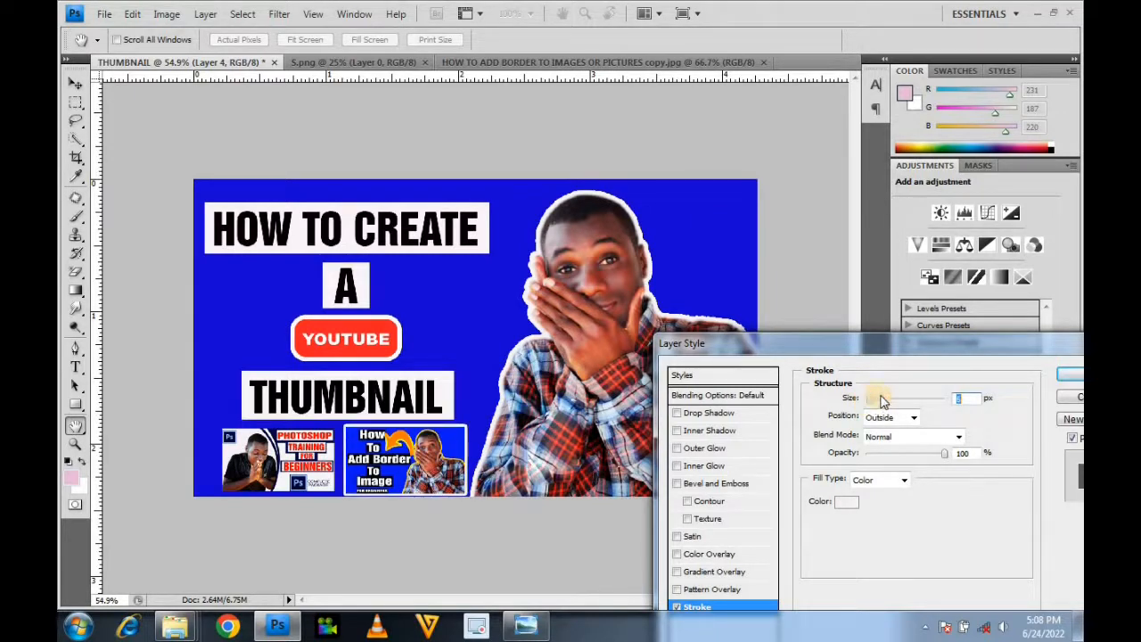
left_click(1063, 374)
Step: Add an outside stroke to the "Photoshop Training for Beginners" sample thumbnail layer and thicken it slightly
left_click(536, 403)
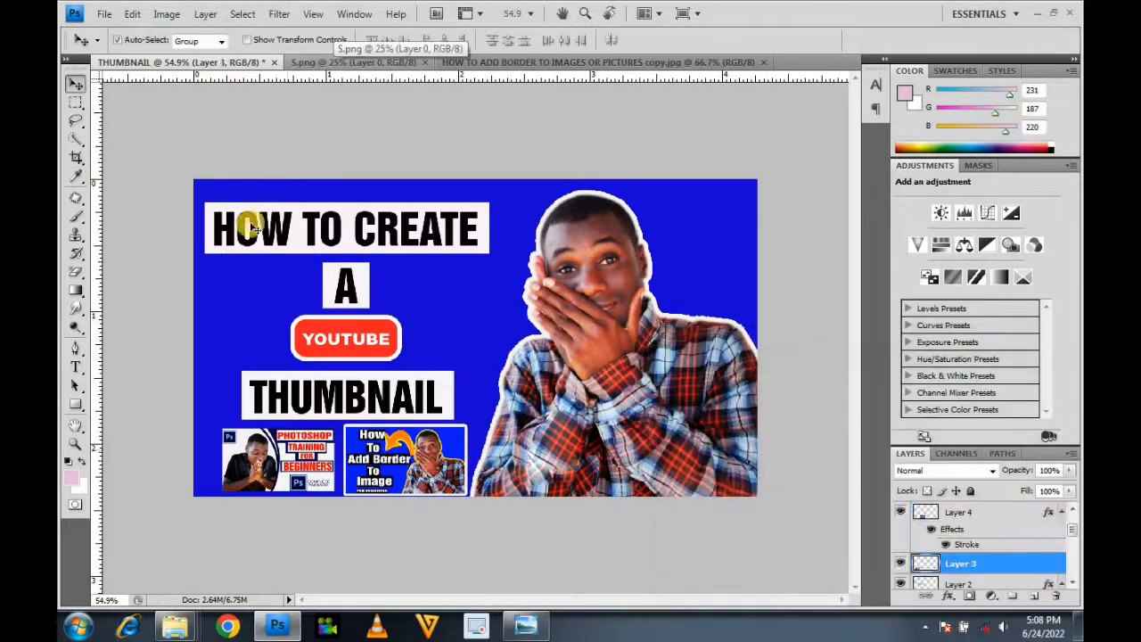
left_click(205, 14)
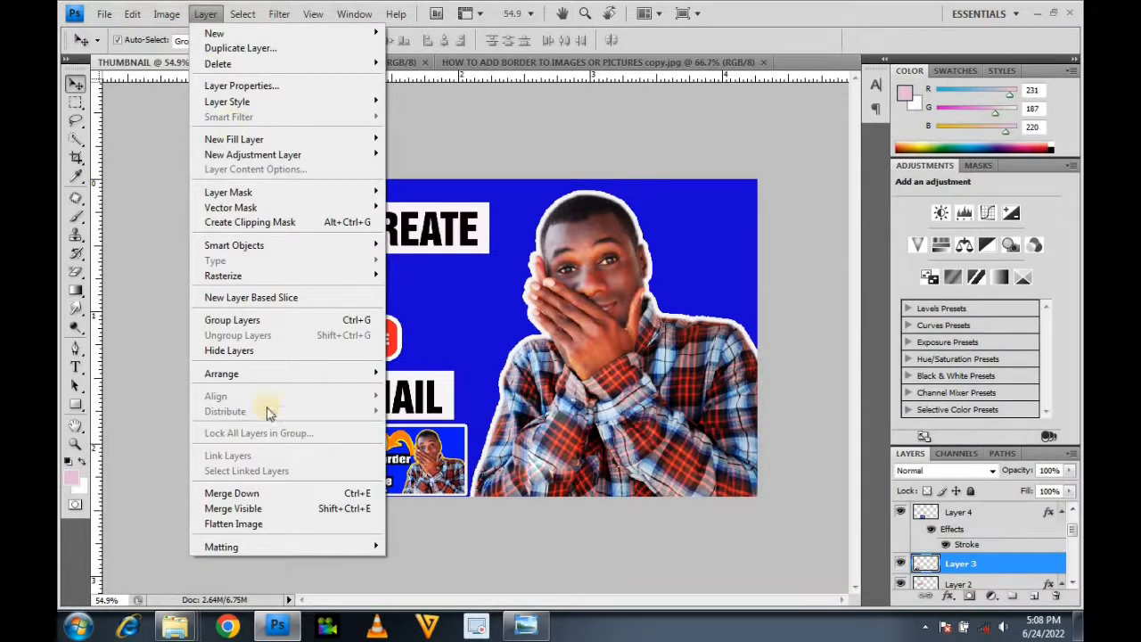
mouse_move(254, 101)
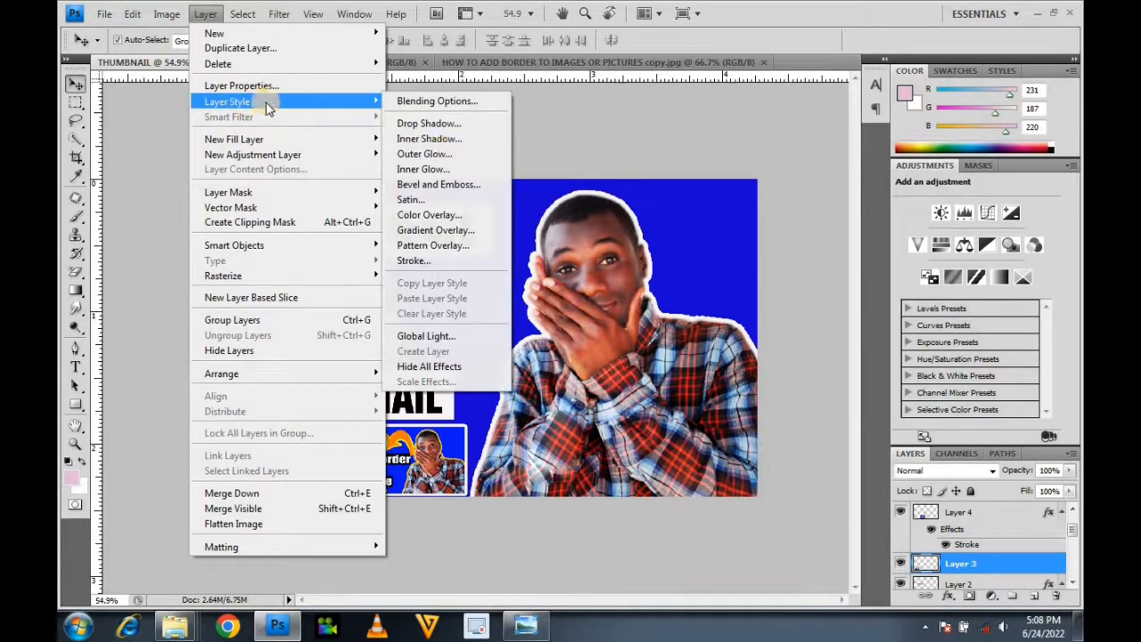
left_click(428, 261)
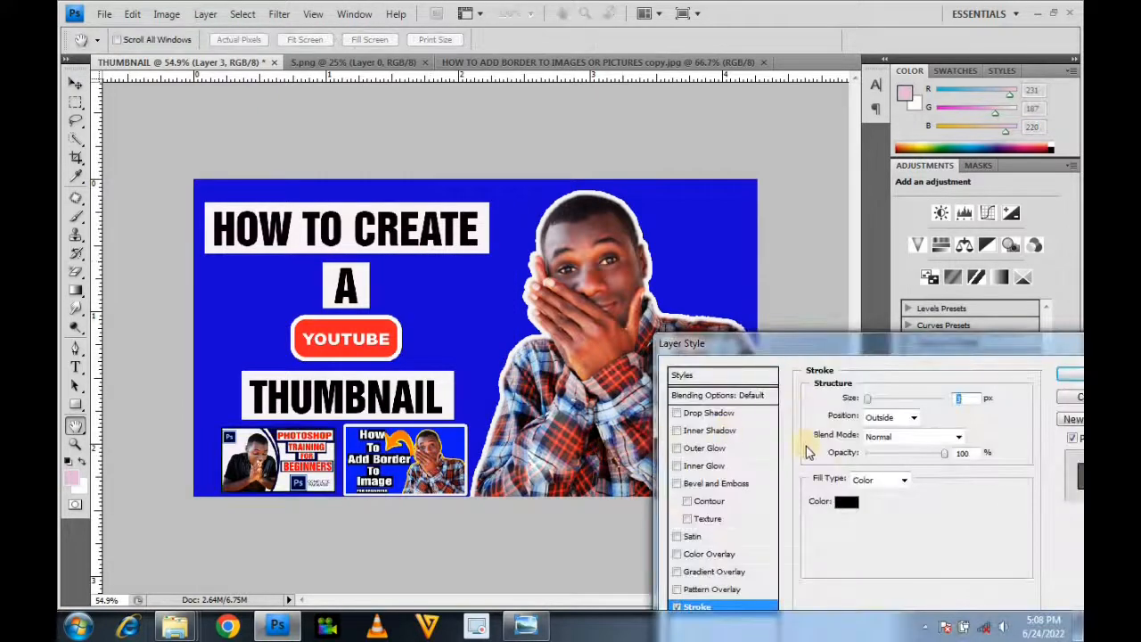
left_click_drag(868, 400, 874, 403)
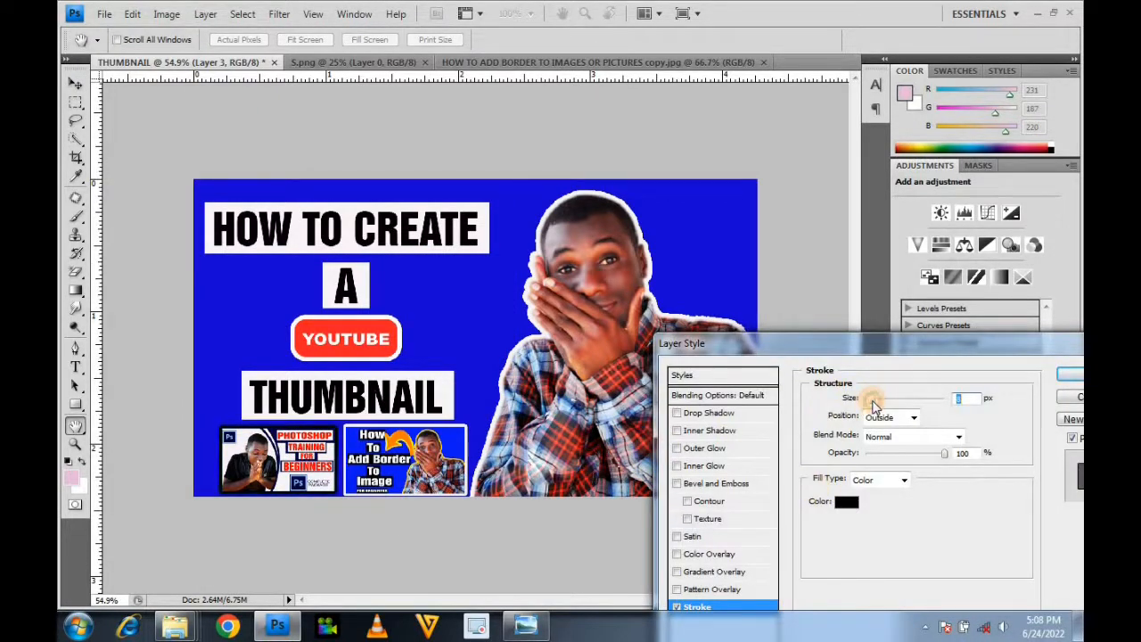
Step: Set the stroke color of the "Photoshop Training for Beginners" sample to near-white
left_click(845, 501)
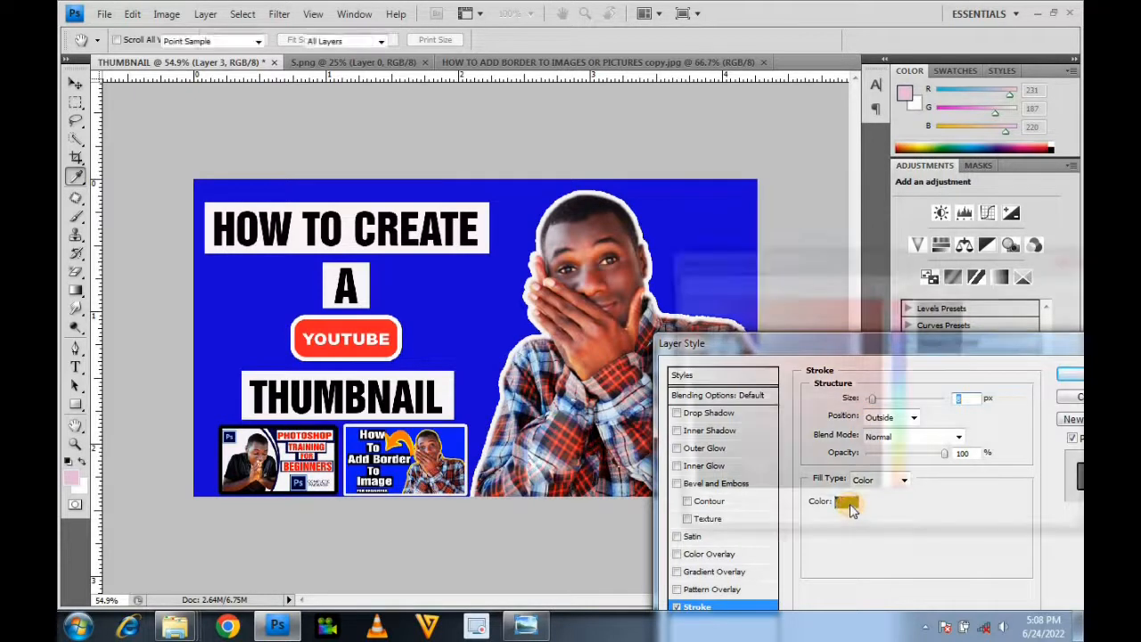
left_click(679, 302)
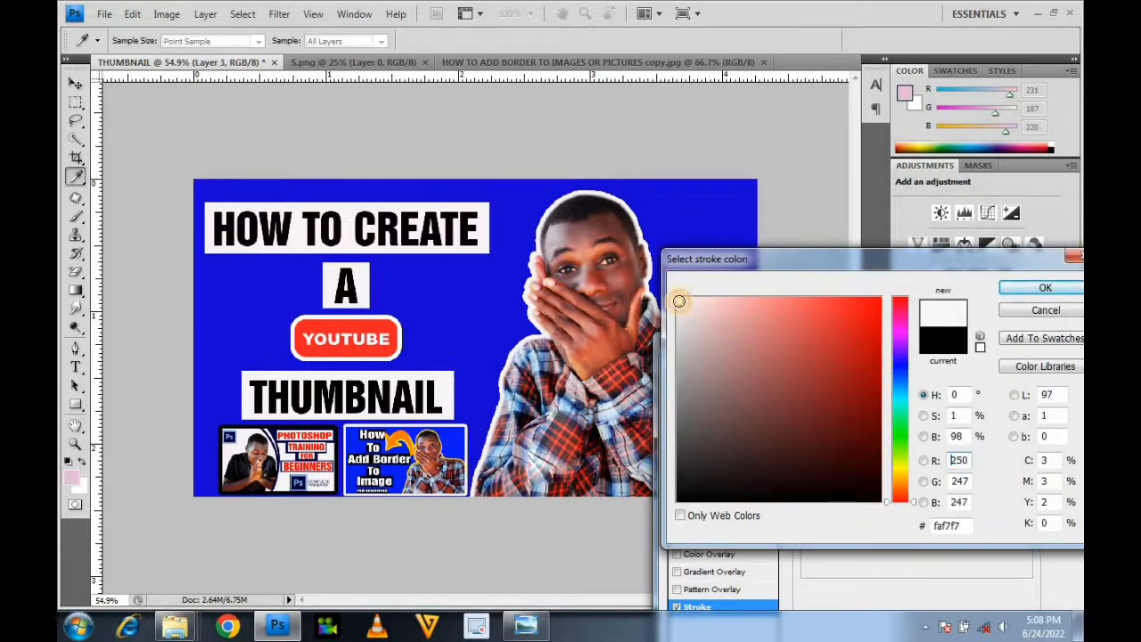
left_click(679, 301)
left_click(1046, 294)
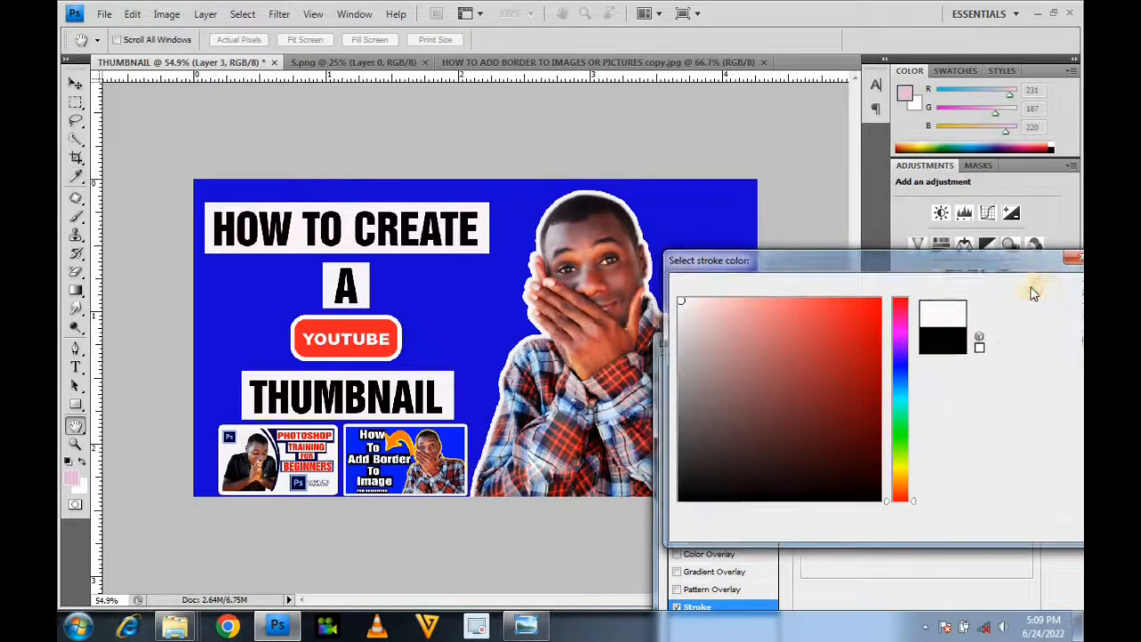
left_click(1075, 378)
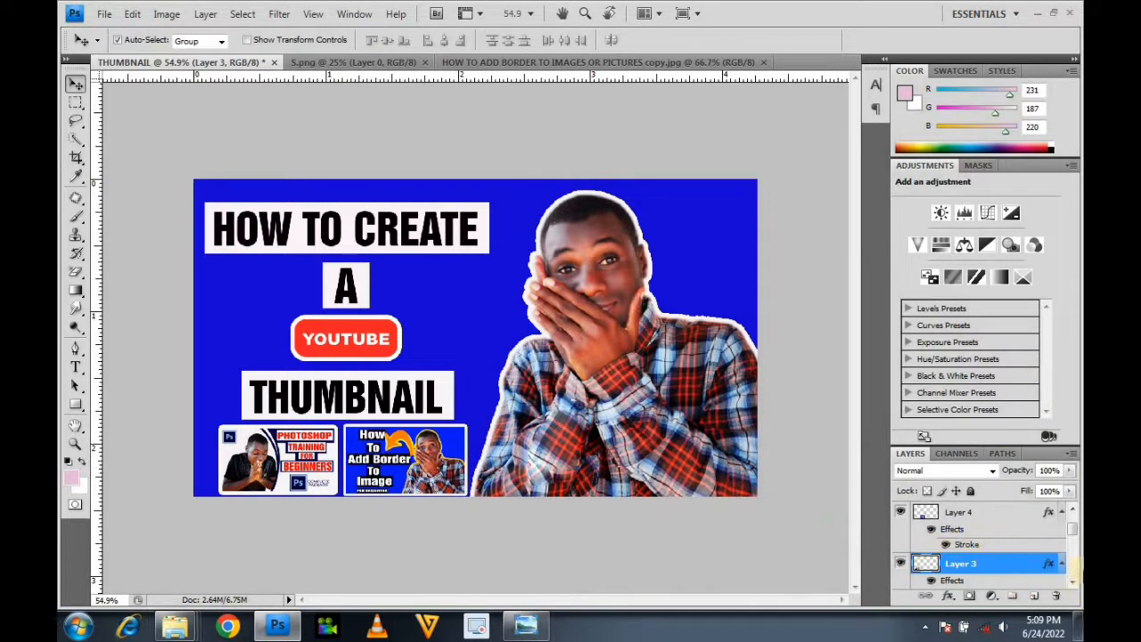
Step: Select both sample thumbnail layers and scale them down slightly together beneath the THUMBNAIL text bar
left_click_drag(1071, 533, 1072, 544)
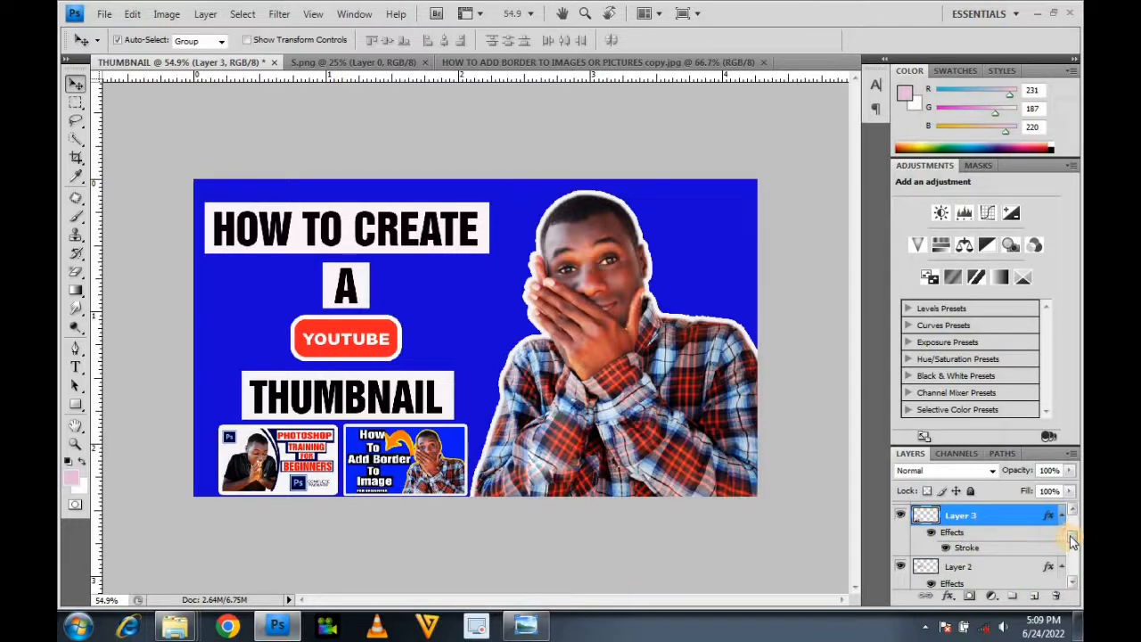
left_click_drag(1071, 537, 1072, 523)
left_click(979, 525, "shift")
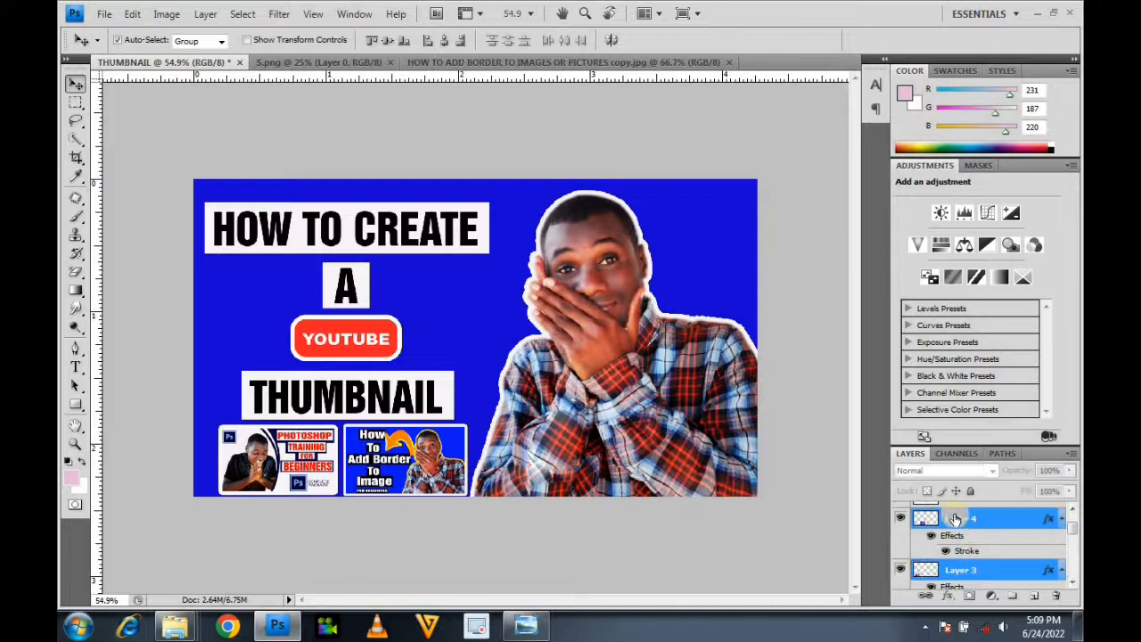
key("ctrl+t")
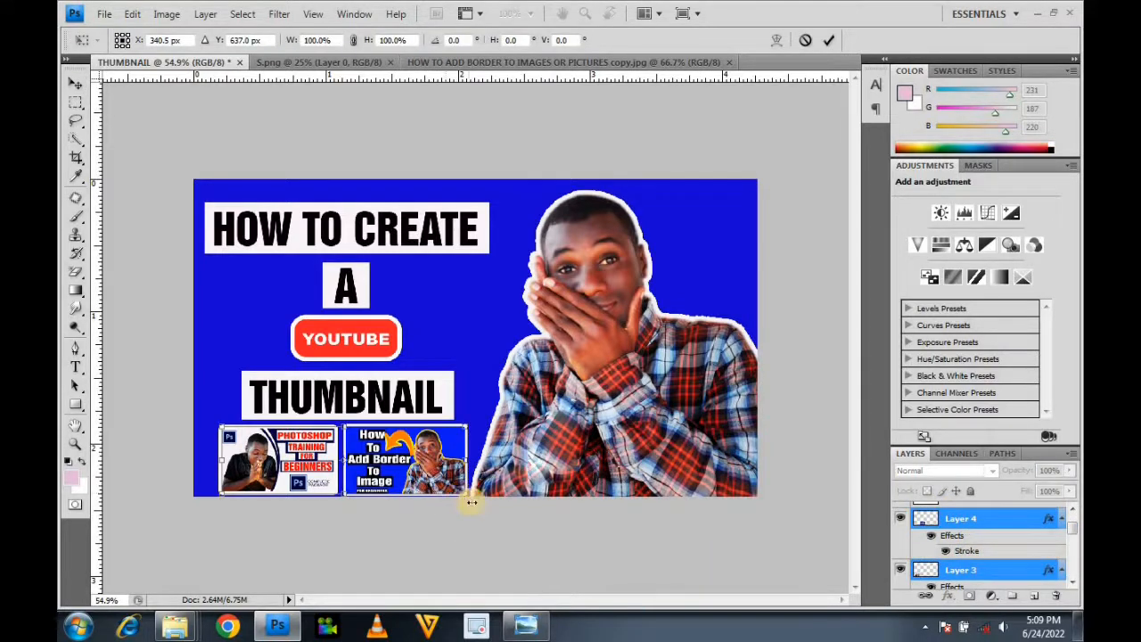
left_click_drag(466, 494, 410, 466)
key("Return")
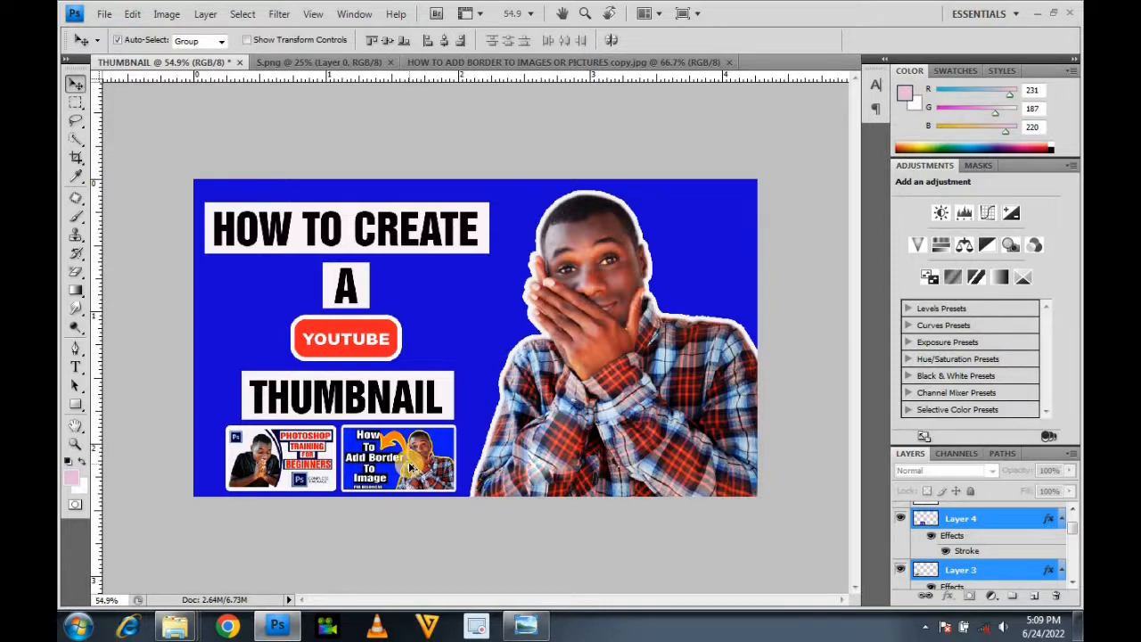
Step: Save a JPEG copy of the design named THUMBNAIL with maximum quality 12 and the Baseline ("Standard") format option
key("ctrl+shift+s")
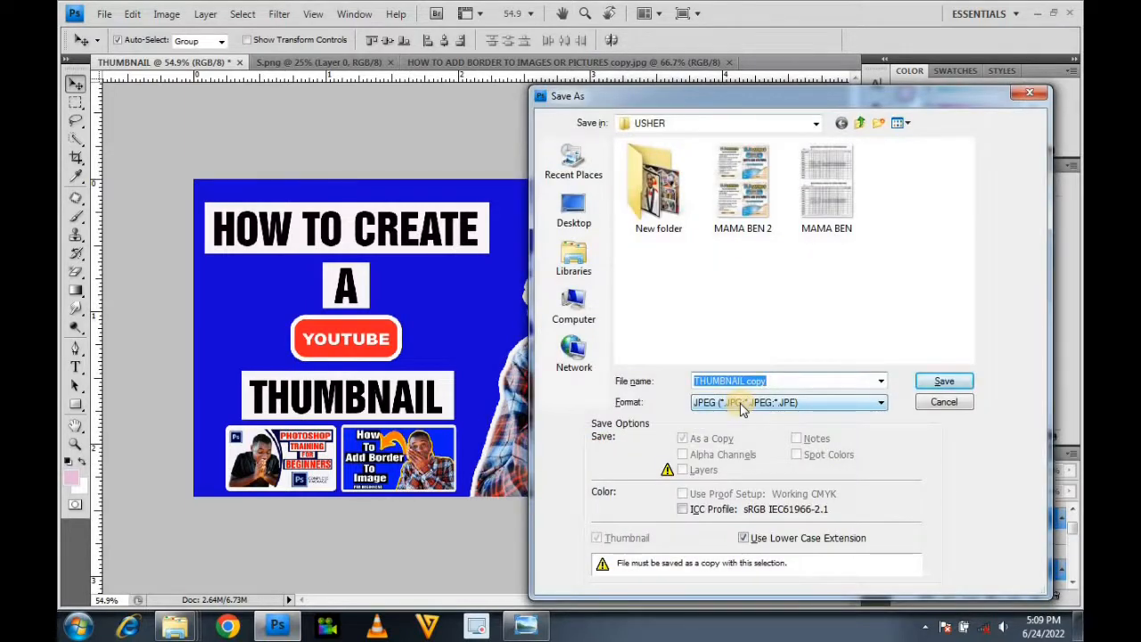
key("BackSpace")
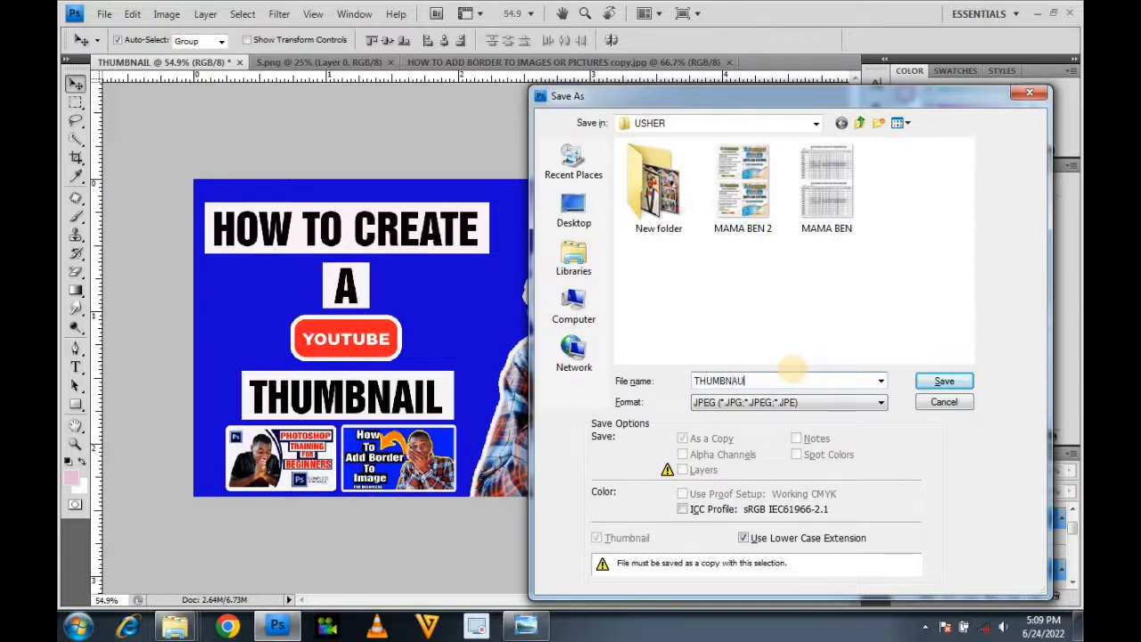
type("THUMBNAIL")
left_click(943, 381)
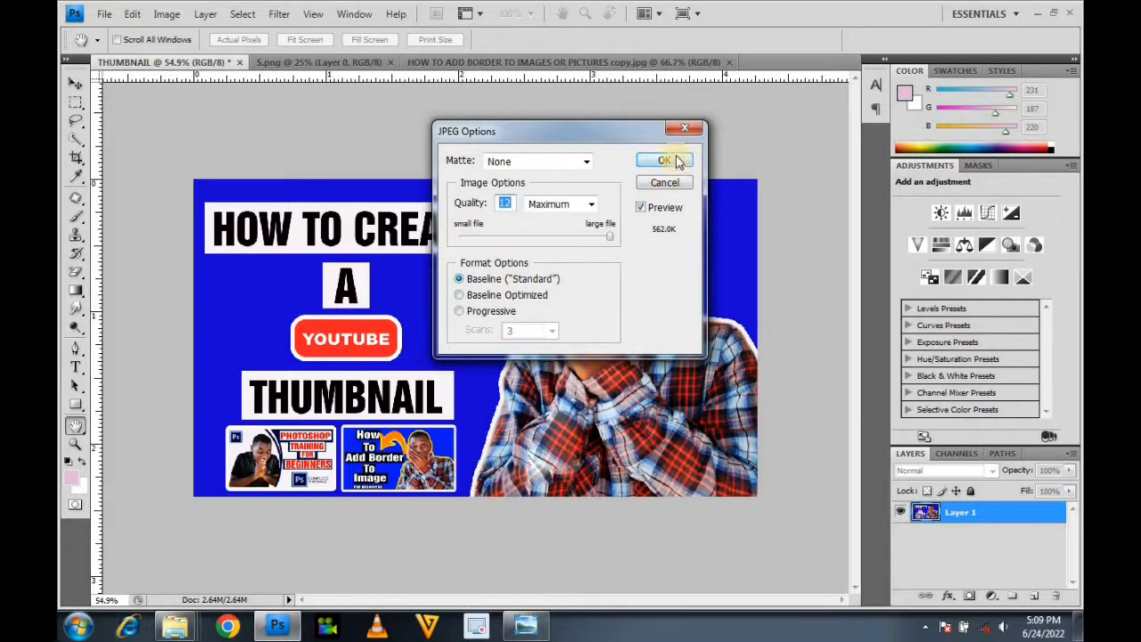
left_click(678, 161)
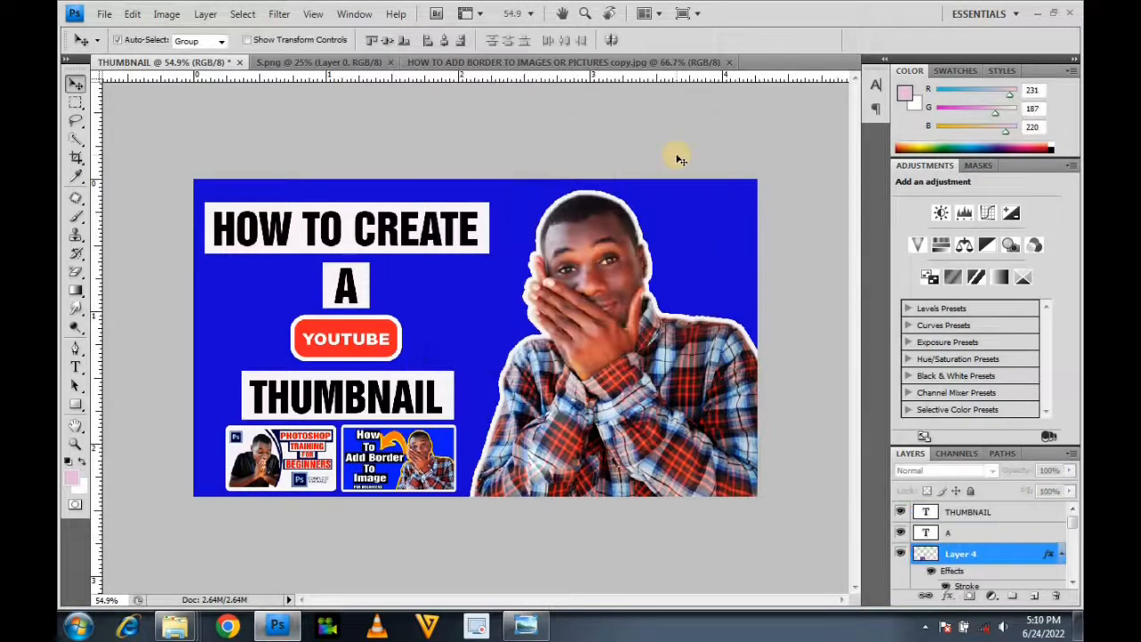